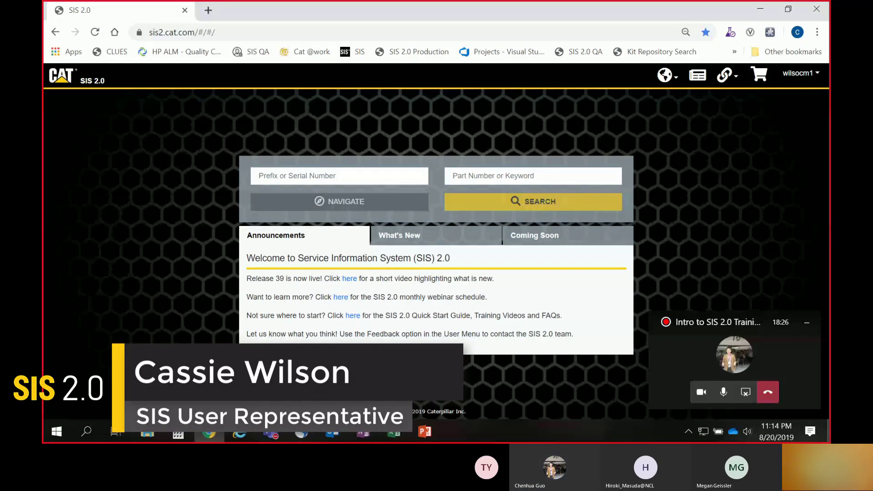
Step: Show the Demo/Intro to SIS 2.0 slide in PowerPoint and return to the SIS 2.0 home page in Chrome
{"action": "left_click", "coordinate": [429, 433]}
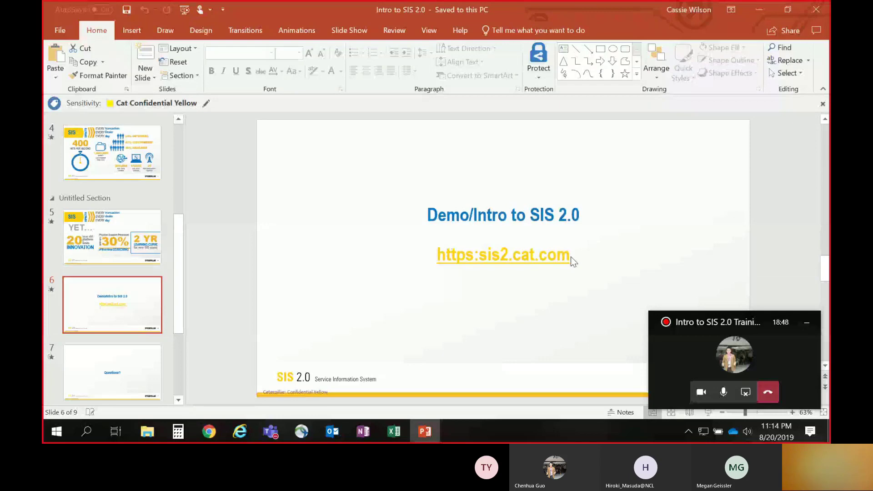
{"action": "left_click", "coordinate": [209, 431]}
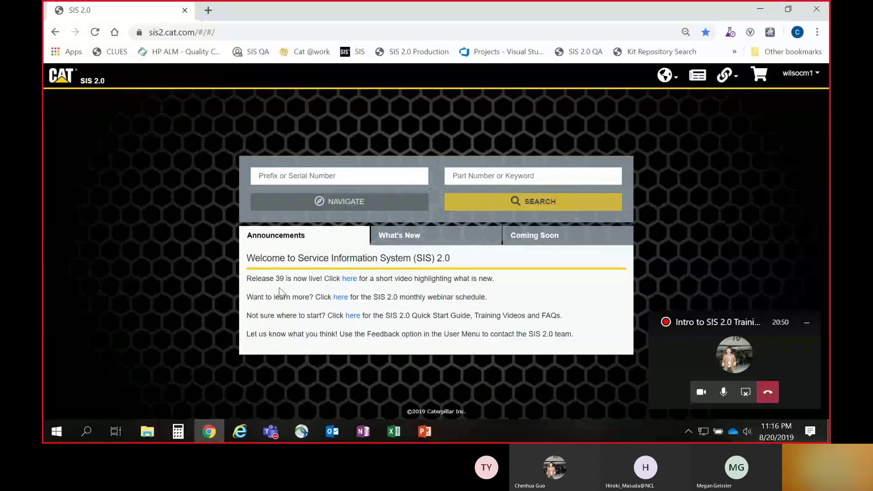
{"action": "left_click_drag", "start_coordinate": [281, 279], "coordinate": [275, 278]}
{"action": "left_click", "coordinate": [274, 293]}
Step: Copy the SIS 2.0 feedback e-mail address from the user account options
{"action": "left_click", "coordinate": [795, 79]}
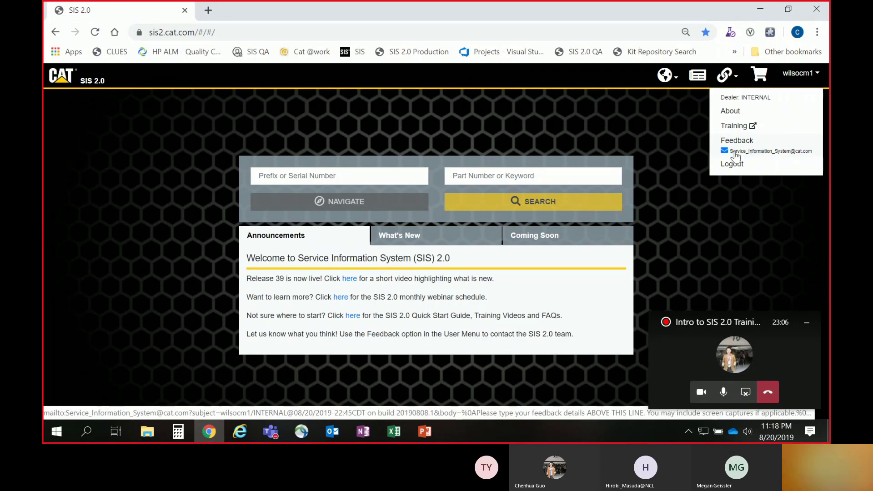
{"action": "right_click", "coordinate": [735, 152]}
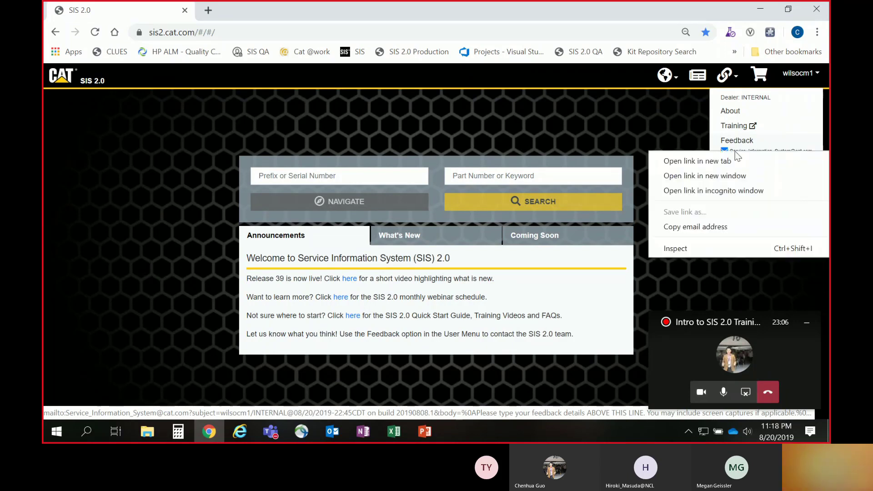
{"action": "left_click", "coordinate": [732, 229]}
{"action": "left_click", "coordinate": [659, 118]}
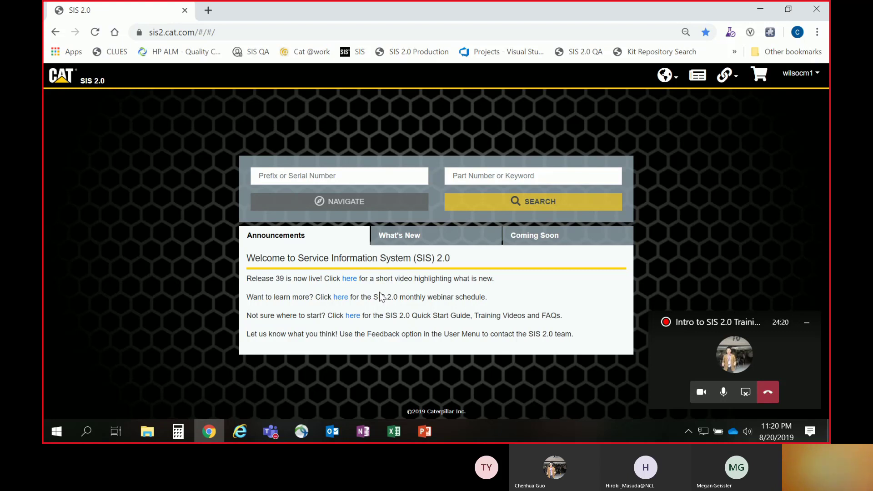
Step: Review the What's New release notes and the Coming Soon feature list, and return to the Announcements
{"action": "left_click", "coordinate": [432, 243]}
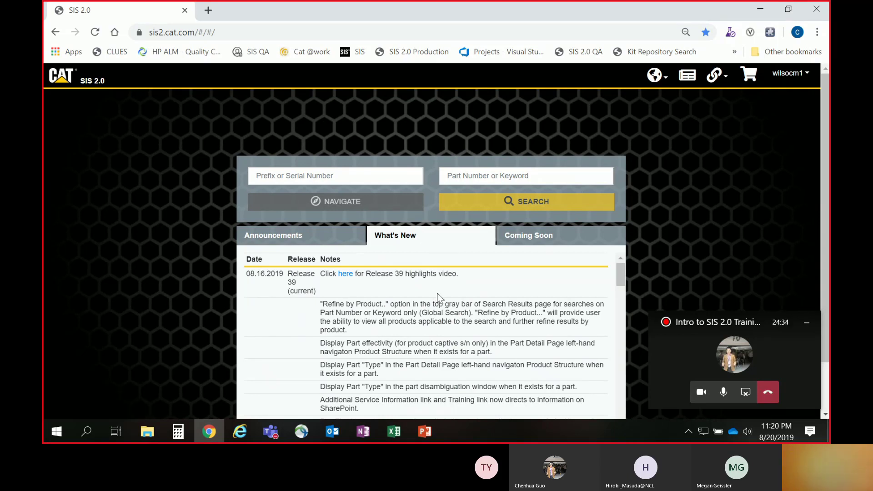
{"action": "scroll", "coordinate": [438, 295], "scroll_direction": "down", "scroll_amount": 3}
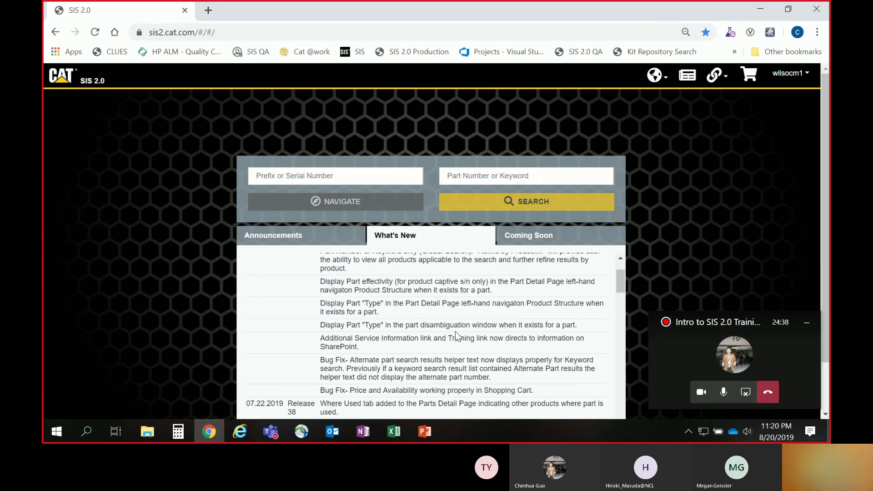
{"action": "scroll", "coordinate": [456, 332], "scroll_direction": "down", "scroll_amount": 6}
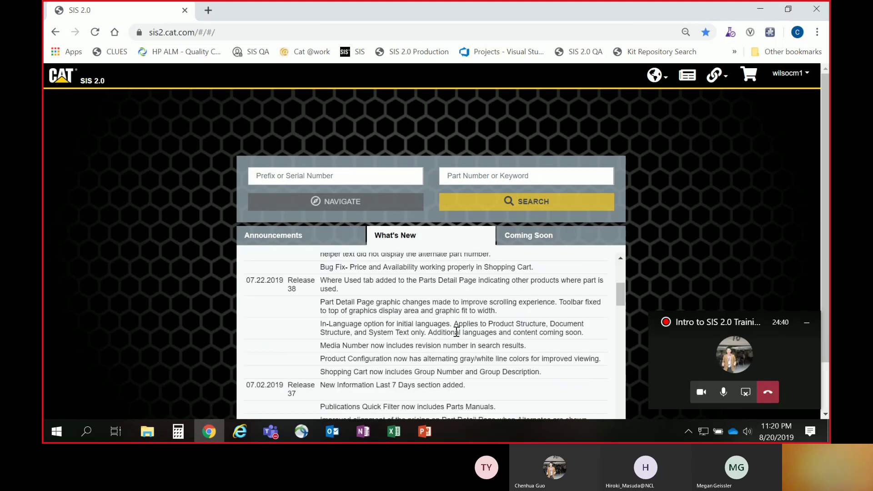
{"action": "scroll", "coordinate": [456, 331], "scroll_direction": "down", "scroll_amount": 3}
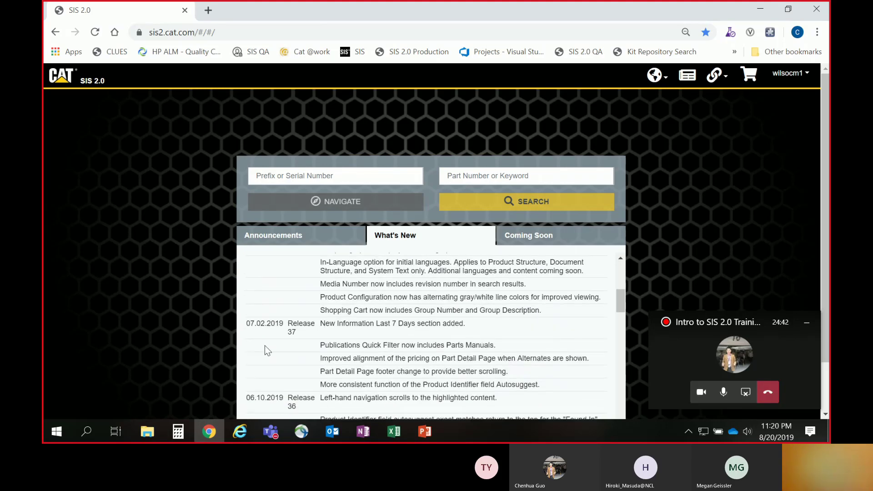
{"action": "scroll", "coordinate": [330, 346], "scroll_direction": "down", "scroll_amount": 3}
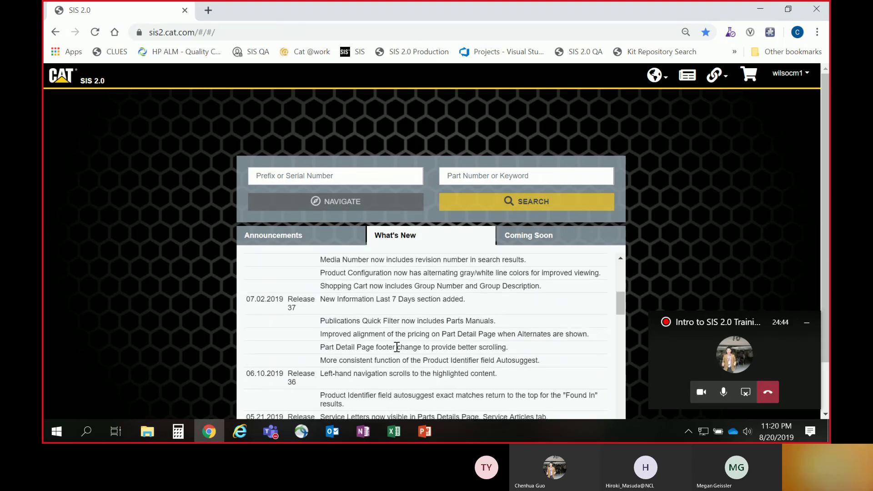
{"action": "scroll", "coordinate": [396, 346], "scroll_direction": "down", "scroll_amount": 6}
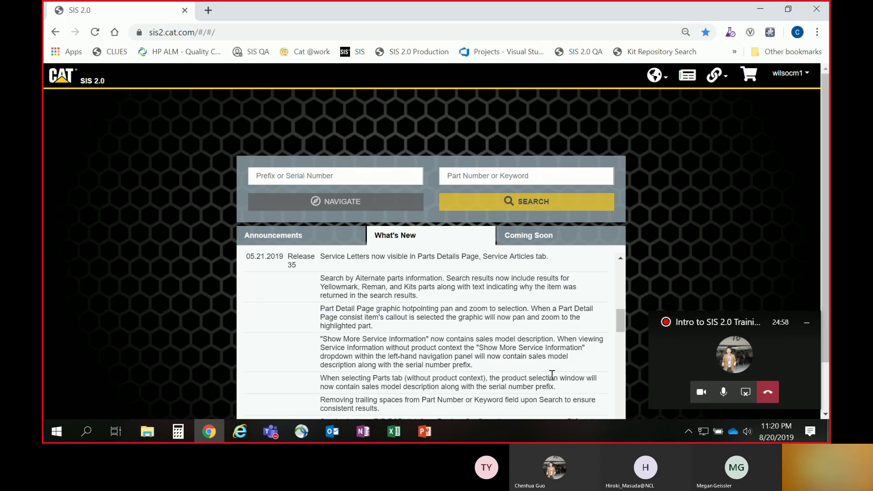
{"action": "scroll", "coordinate": [530, 343], "scroll_direction": "up", "scroll_amount": 5}
{"action": "scroll", "coordinate": [532, 348], "scroll_direction": "up", "scroll_amount": 5}
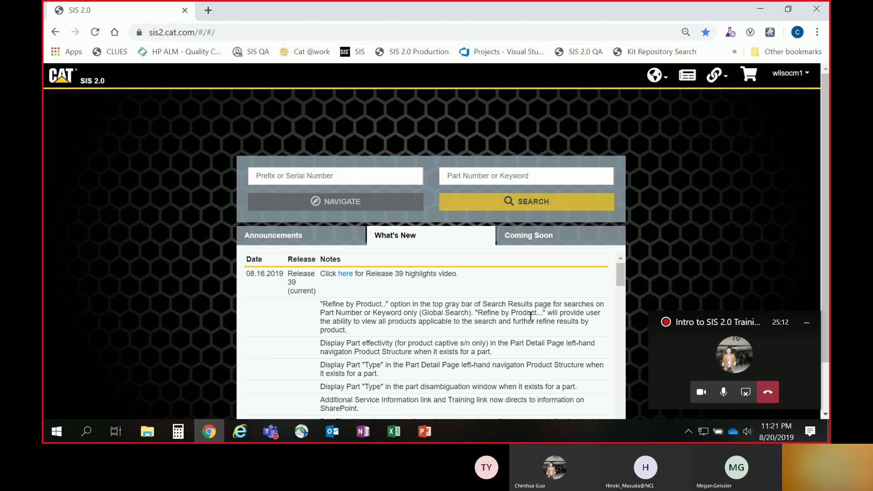
{"action": "left_click", "coordinate": [548, 244]}
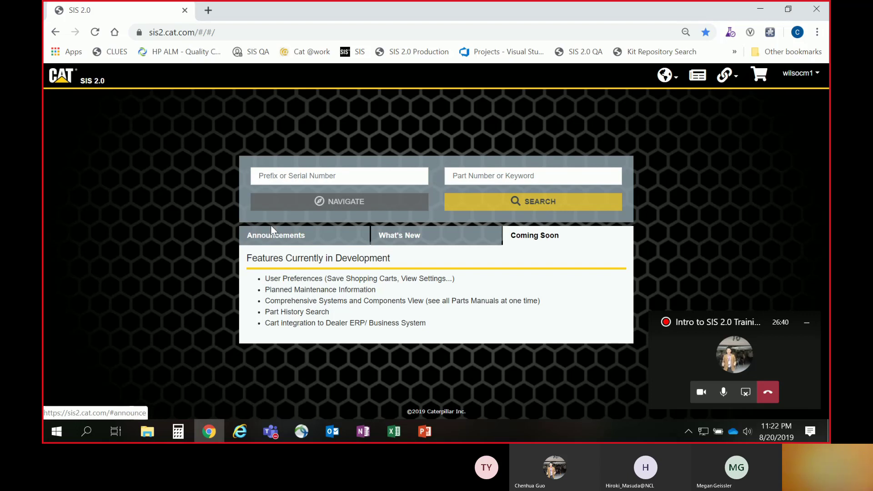
{"action": "left_click", "coordinate": [297, 243]}
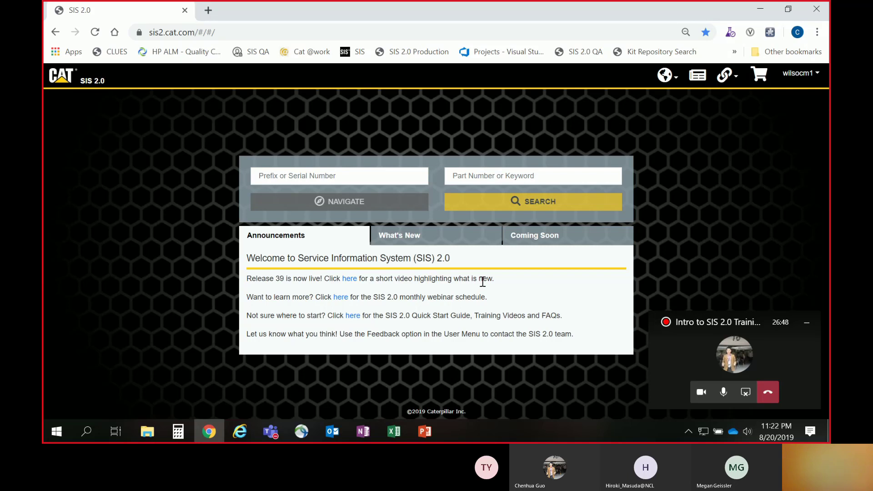
Step: Open the SIS 2.0 Training Documents page by signing in with the saved account, and return to the SIS 2.0 home page
{"action": "left_click", "coordinate": [802, 78]}
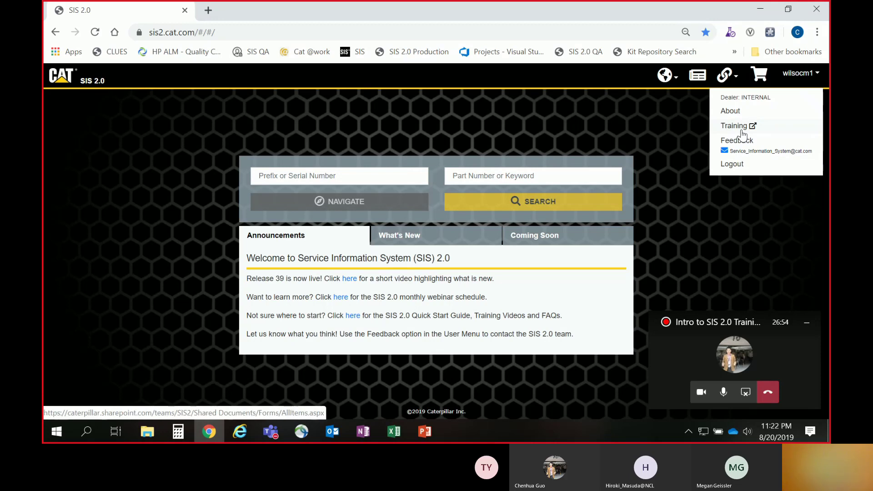
{"action": "left_click", "coordinate": [742, 132]}
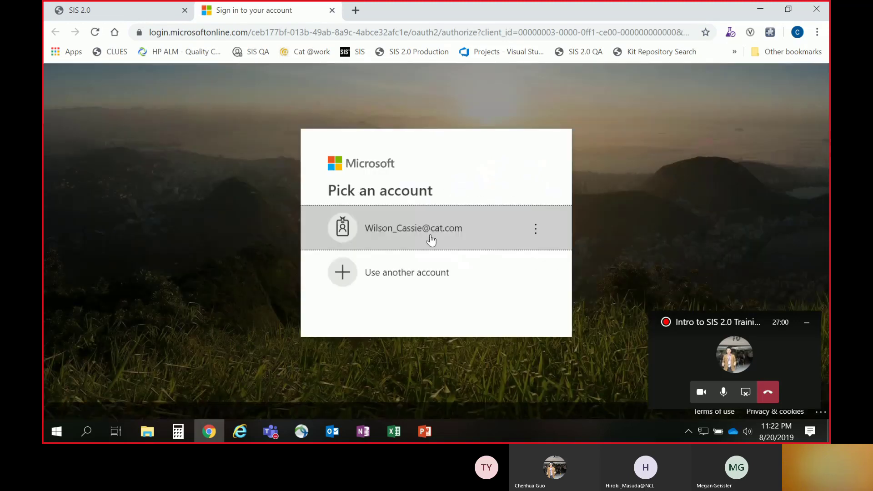
{"action": "left_click", "coordinate": [431, 238]}
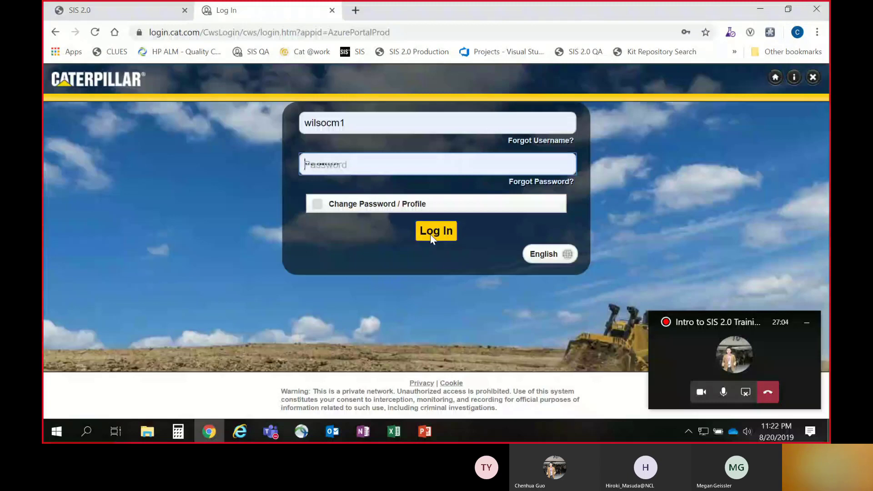
{"action": "left_click", "coordinate": [432, 234]}
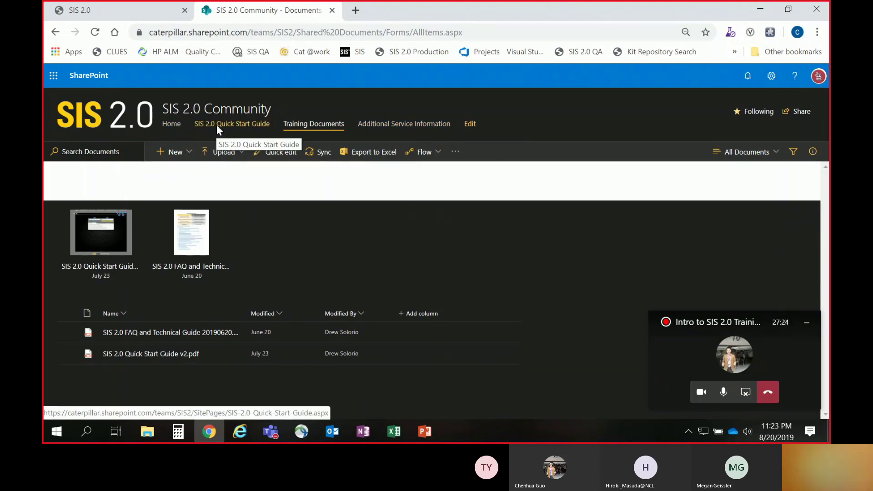
{"action": "left_click", "coordinate": [148, 12]}
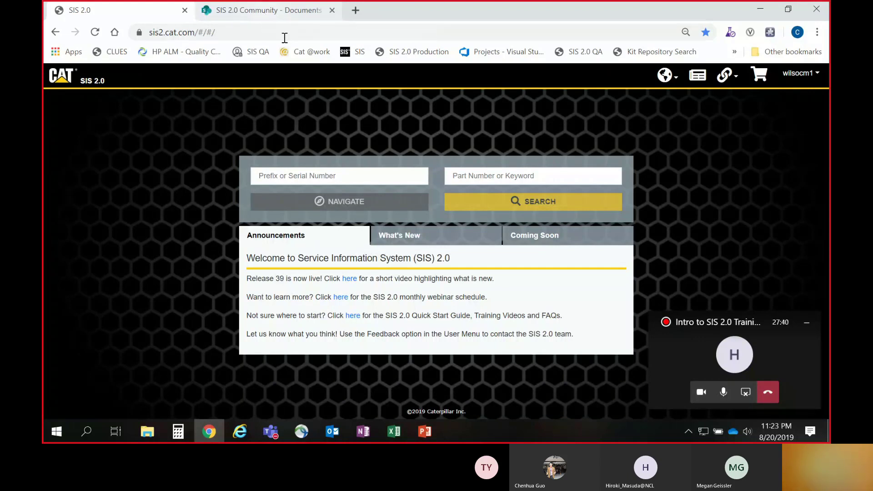
Step: Switch the interface language to Simplified Chinese and back to English, and check the list of available languages
{"action": "left_click", "coordinate": [677, 82]}
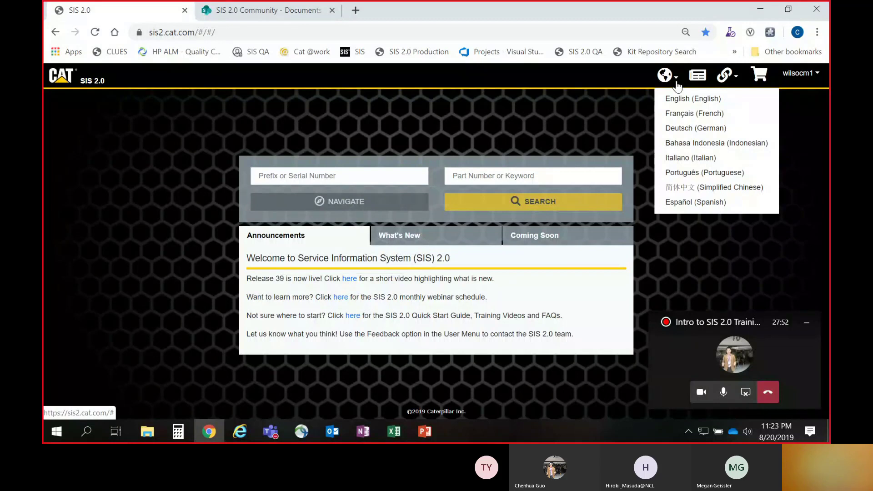
{"action": "left_click", "coordinate": [700, 187]}
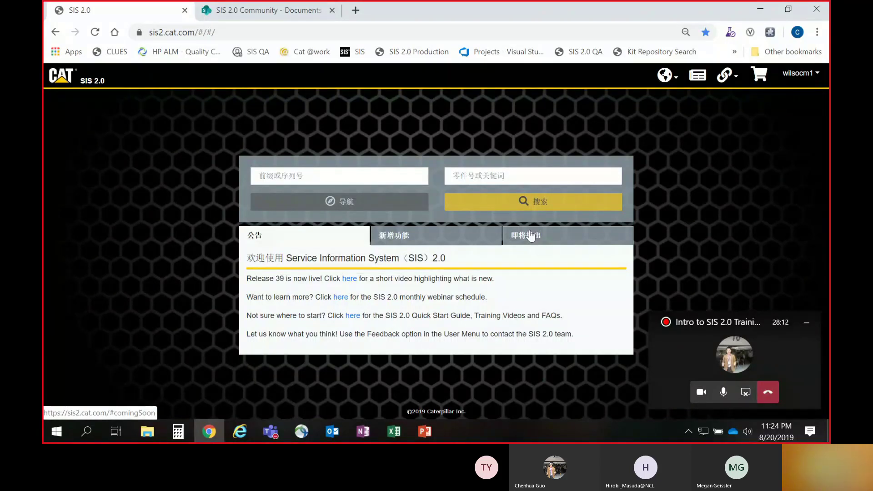
{"action": "left_click", "coordinate": [675, 82]}
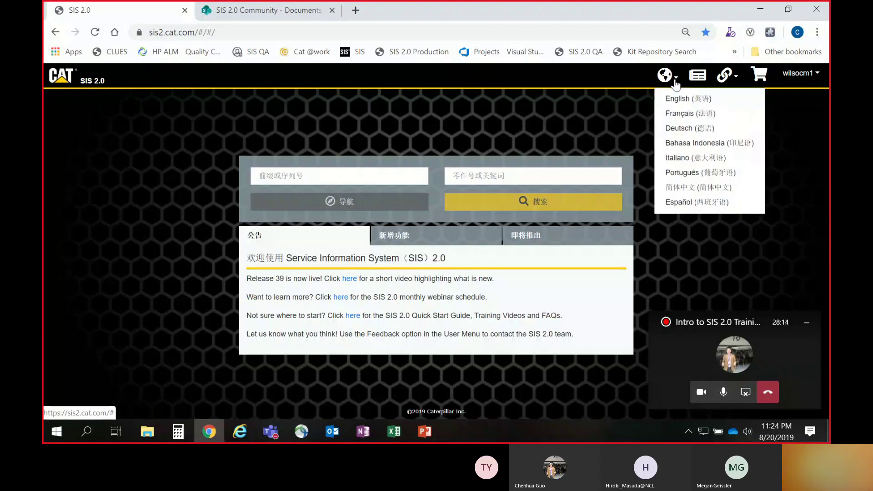
{"action": "left_click", "coordinate": [685, 99]}
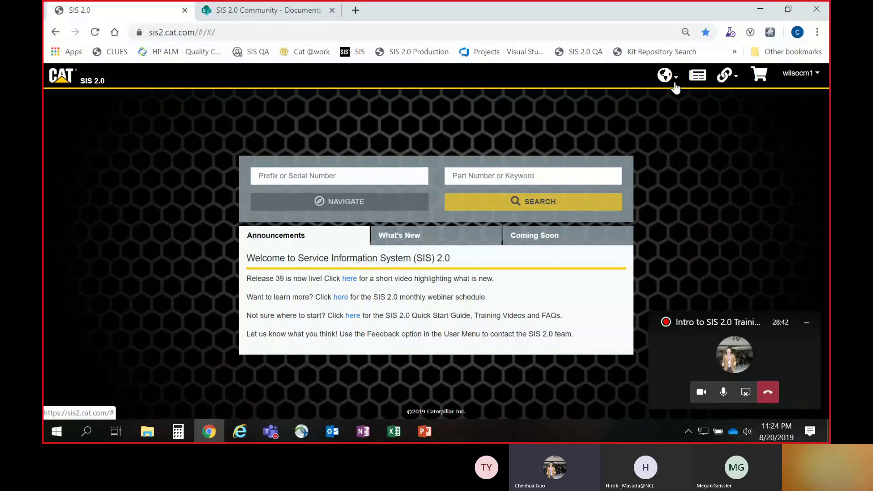
{"action": "left_click", "coordinate": [675, 86]}
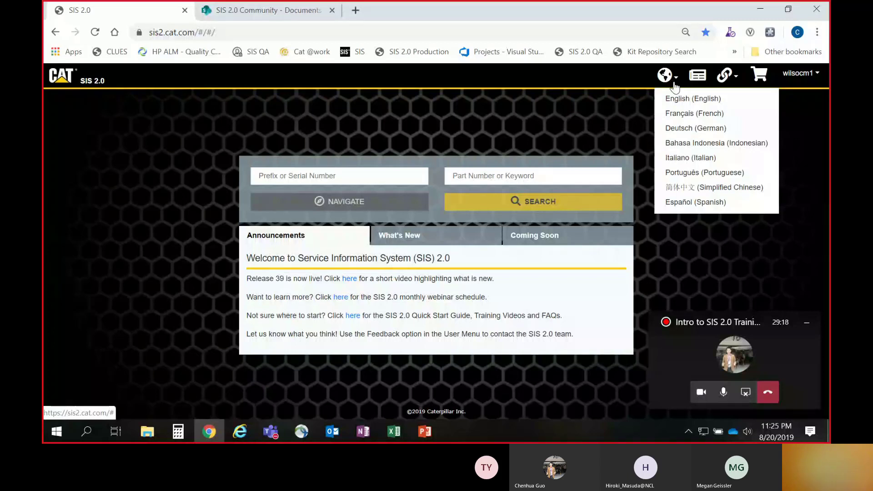
{"action": "left_click", "coordinate": [596, 116]}
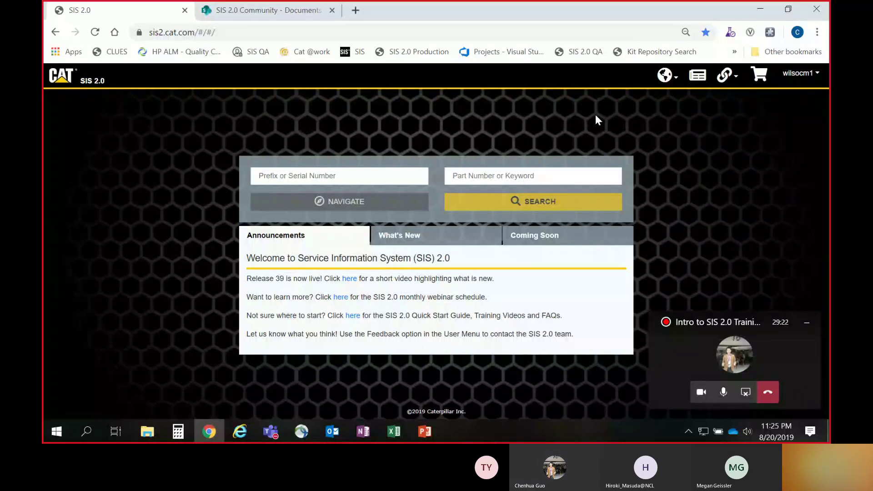
Step: View the Service Software Files page, and close it along with the SIS 2.0 Community documents page
{"action": "left_click", "coordinate": [738, 84]}
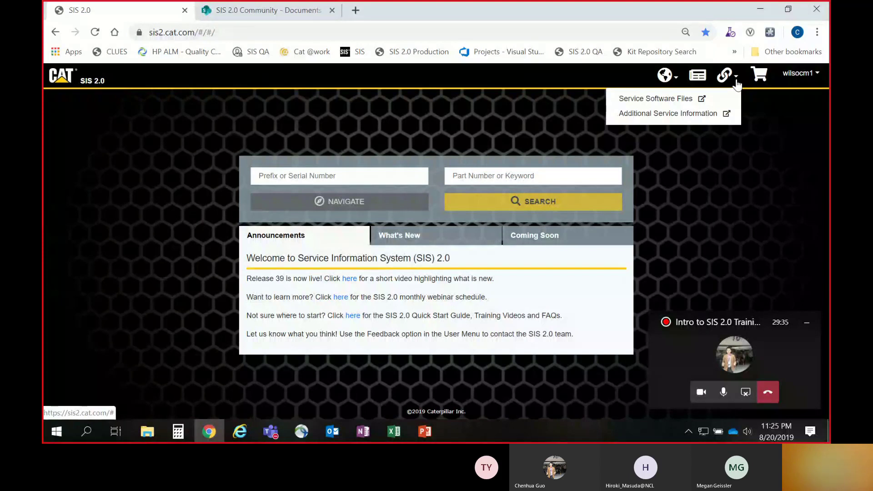
{"action": "left_click", "coordinate": [675, 103]}
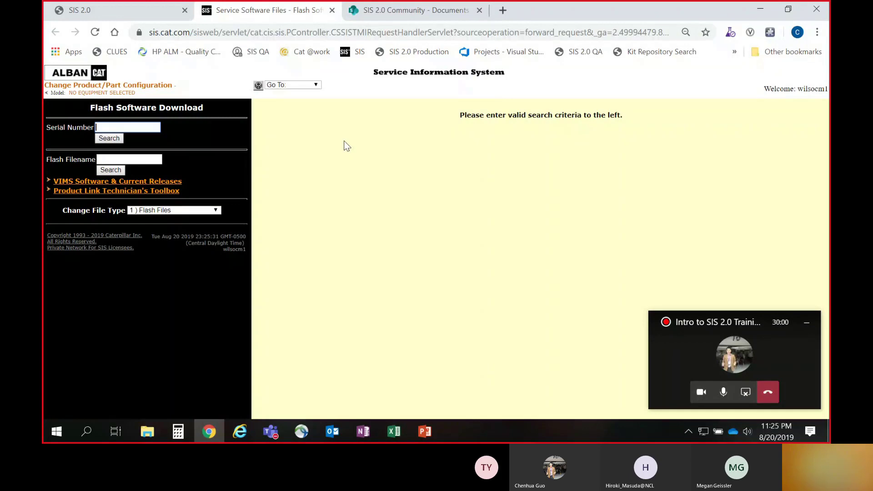
{"action": "left_click", "coordinate": [150, 13]}
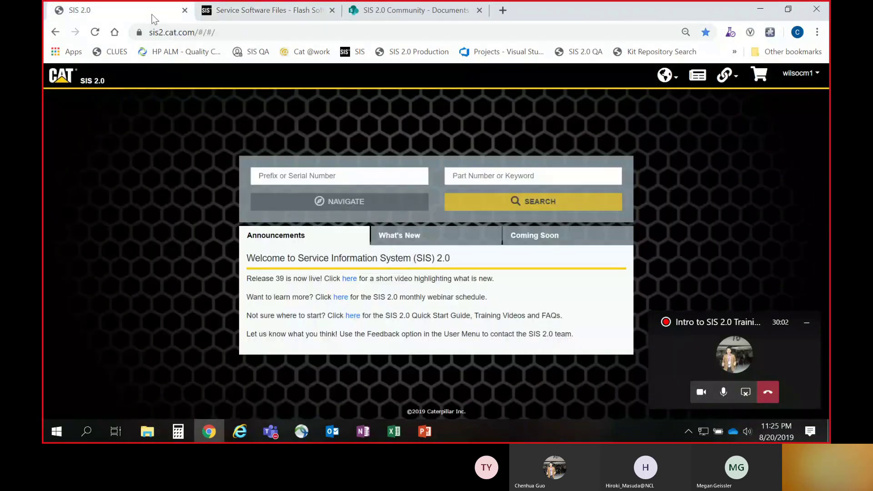
{"action": "left_click", "coordinate": [289, 12]}
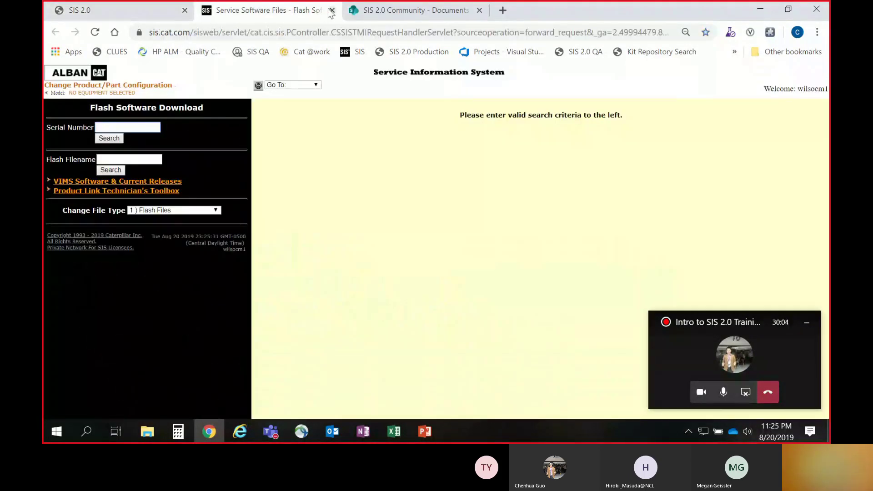
{"action": "left_click", "coordinate": [332, 10]}
{"action": "left_click", "coordinate": [332, 10]}
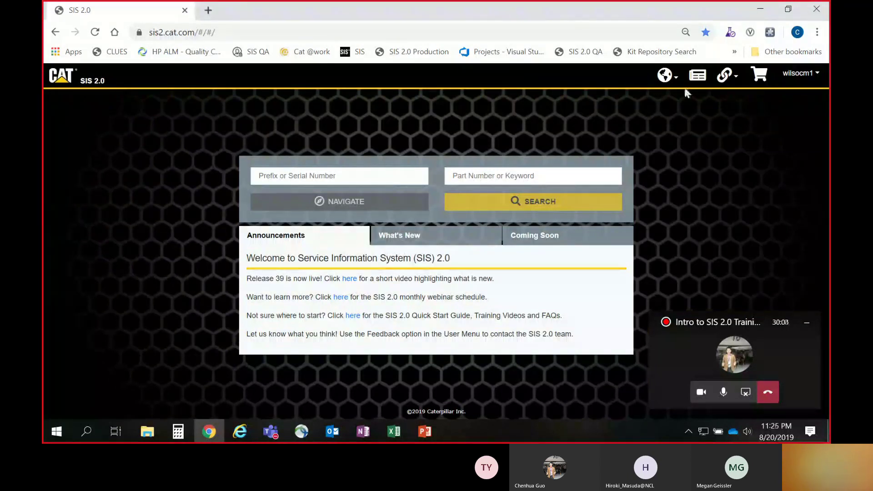
Step: Open the Additional Service Information page and look through its table of links and support contacts
{"action": "left_click", "coordinate": [733, 79]}
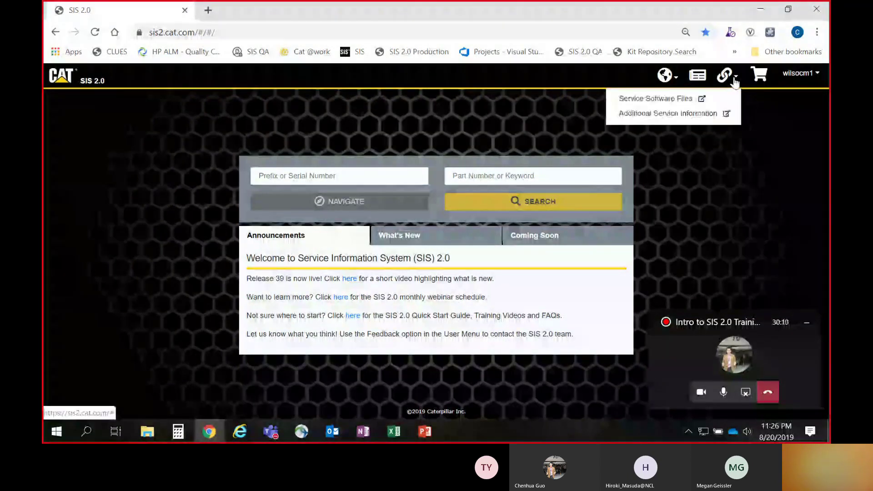
{"action": "left_click", "coordinate": [696, 117]}
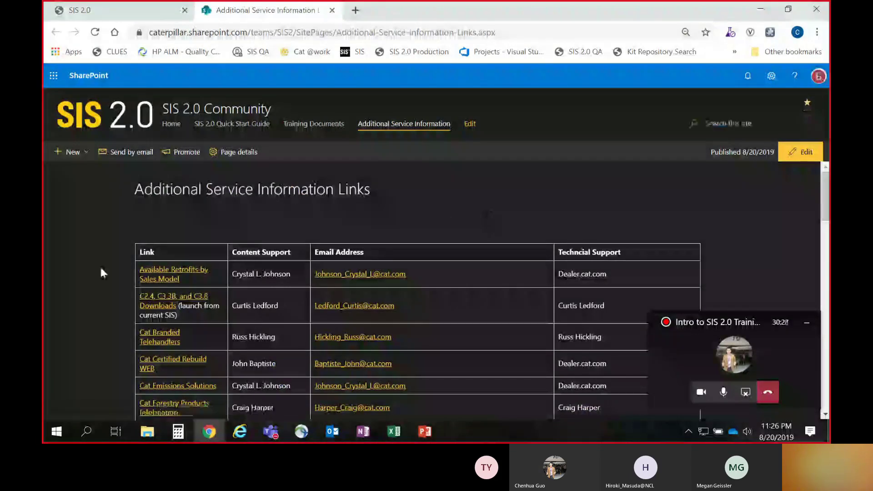
{"action": "scroll", "coordinate": [100, 268], "scroll_direction": "down", "scroll_amount": 2}
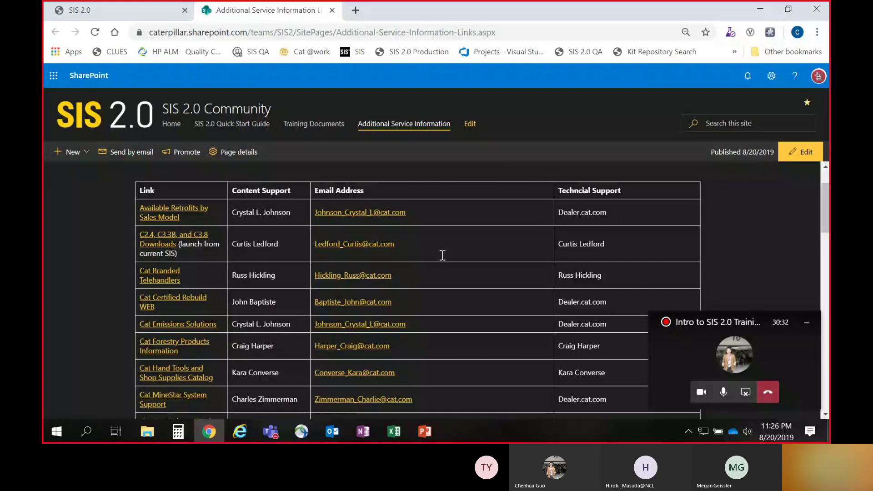
{"action": "scroll", "coordinate": [443, 255], "scroll_direction": "down", "scroll_amount": 4}
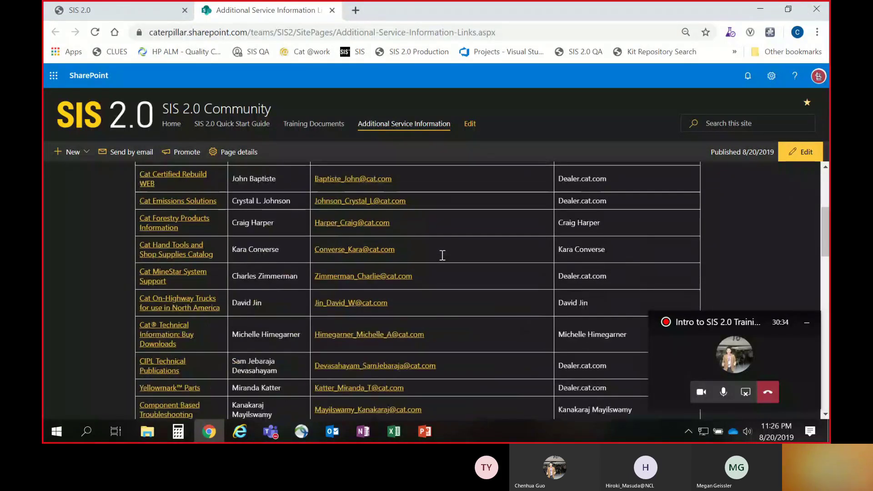
{"action": "scroll", "coordinate": [442, 255], "scroll_direction": "down", "scroll_amount": 4}
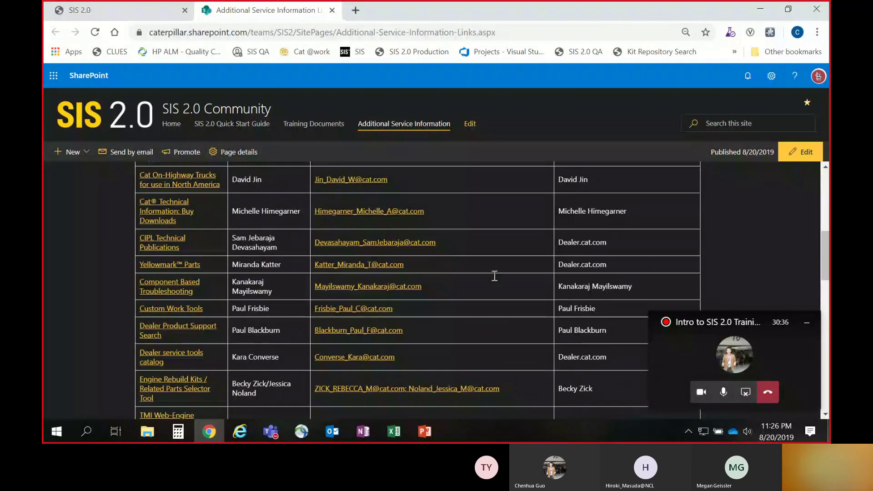
Step: Look through the remaining entries of the Additional Service Information table, down to the Warranty row
{"action": "scroll", "coordinate": [494, 276], "scroll_direction": "down", "scroll_amount": 4}
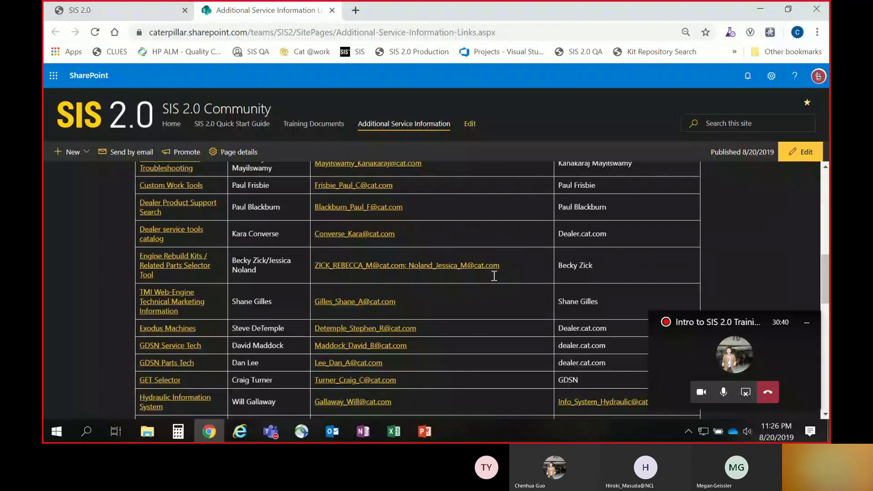
{"action": "scroll", "coordinate": [494, 276], "scroll_direction": "down", "scroll_amount": 5}
{"action": "scroll", "coordinate": [494, 276], "scroll_direction": "down", "scroll_amount": 7}
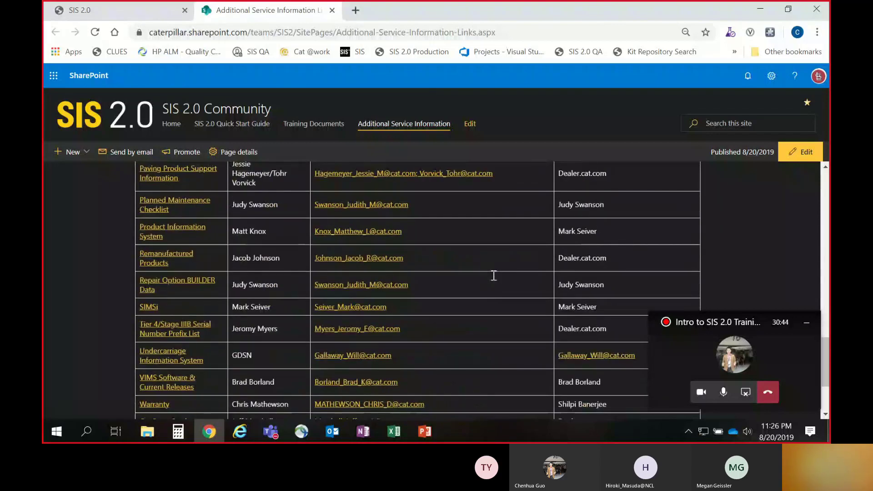
Step: Return to the SIS 2.0 home page and open the New Information Last 7 Days list
{"action": "left_click", "coordinate": [164, 18]}
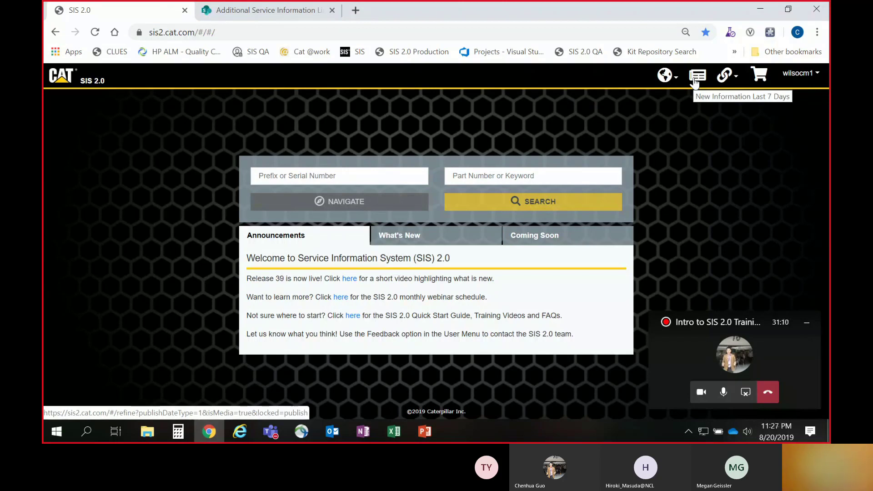
{"action": "left_click", "coordinate": [695, 83]}
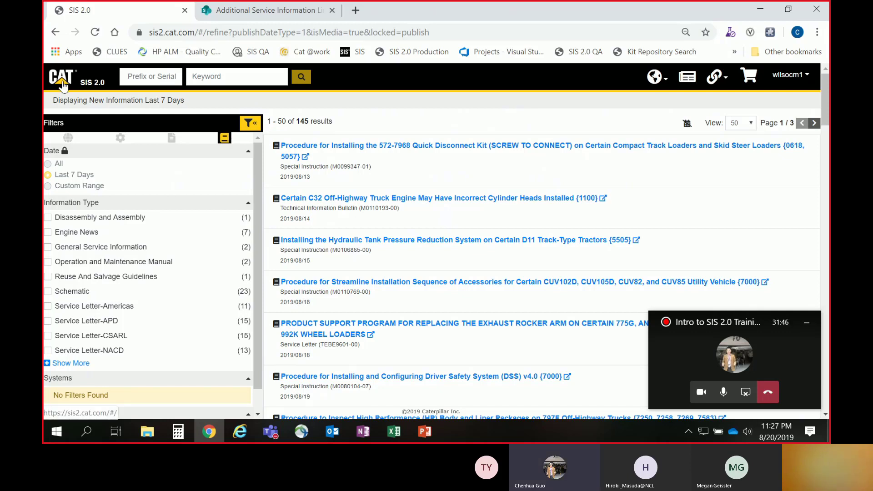
Step: Mute the meeting microphone and unmute it again
{"action": "left_click", "coordinate": [726, 398]}
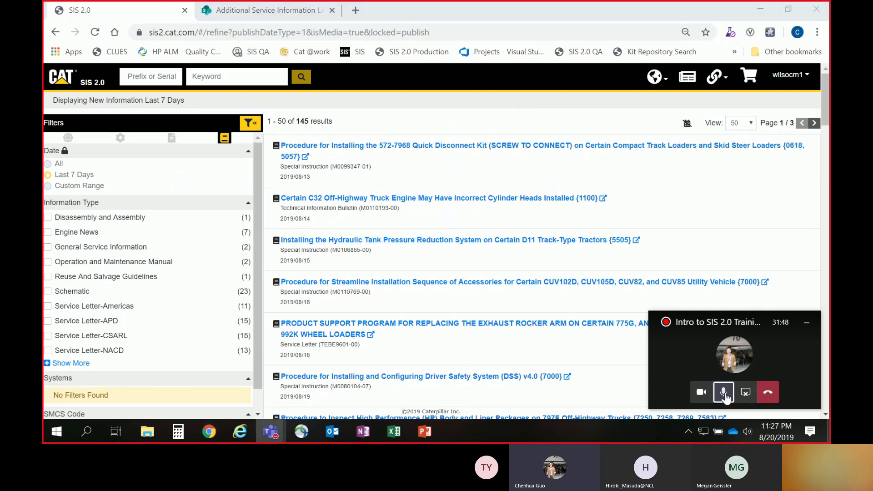
{"action": "left_click", "coordinate": [726, 398]}
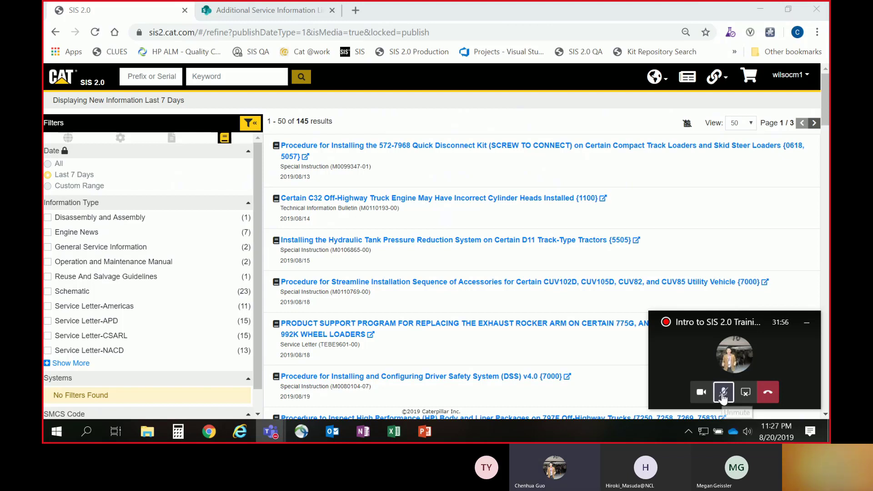
{"action": "left_click", "coordinate": [723, 398]}
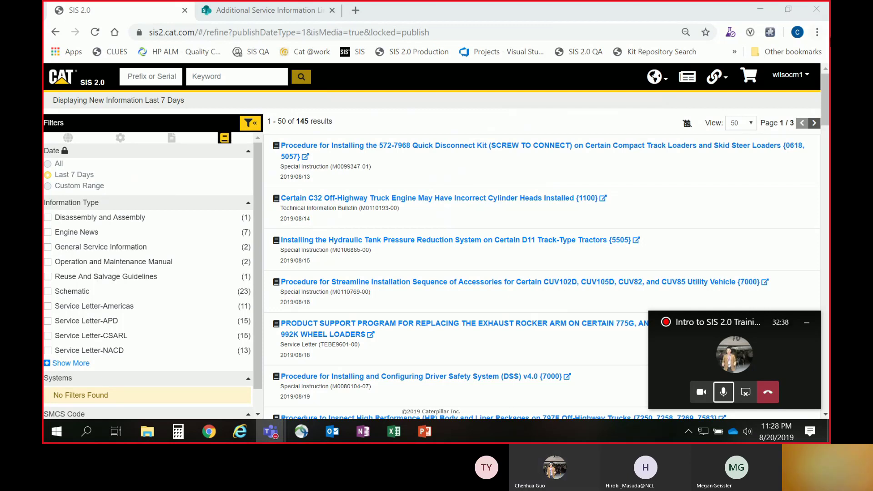
Step: Check the feedback contact among the user options, and return to the SIS 2.0 home page
{"action": "left_click", "coordinate": [795, 80]}
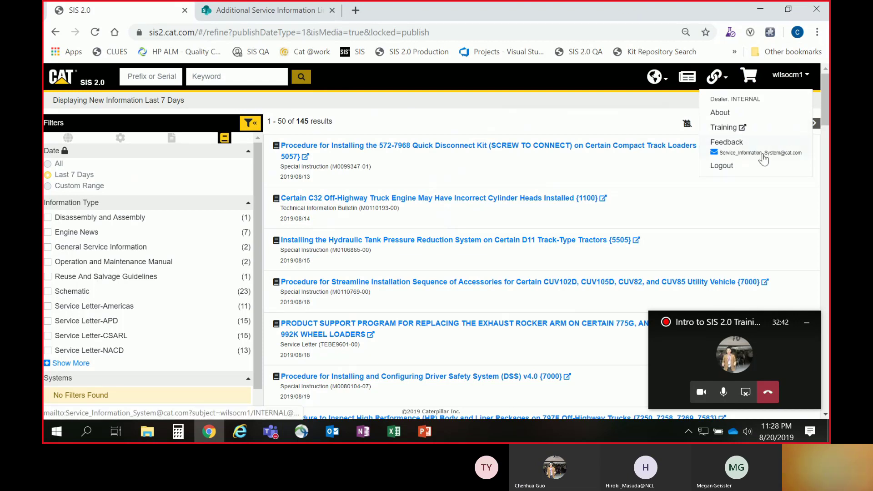
{"action": "left_click", "coordinate": [551, 119]}
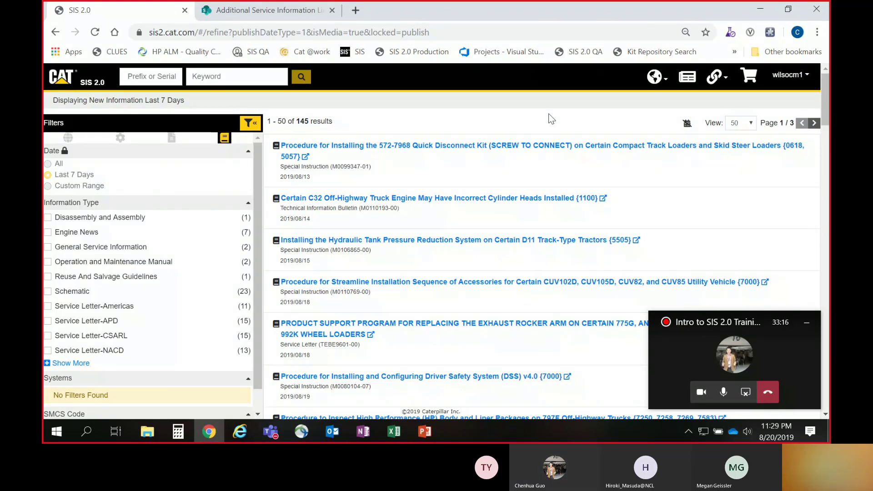
{"action": "left_click", "coordinate": [67, 80]}
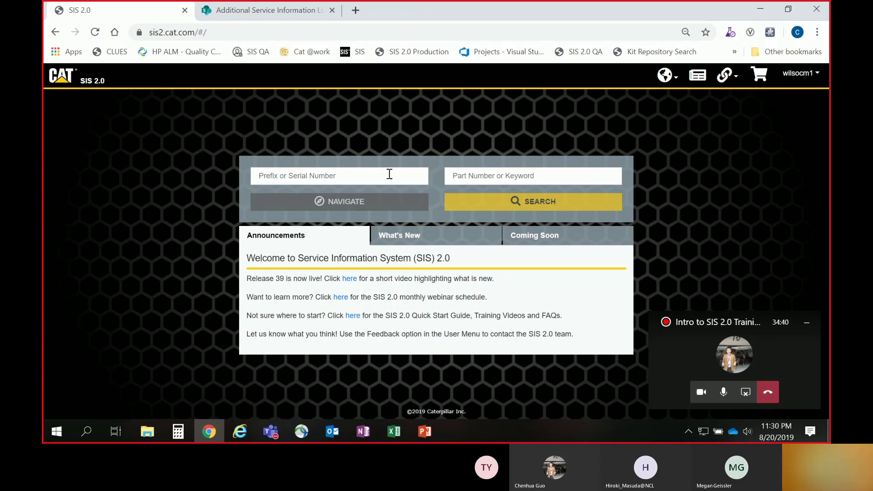
Step: Search for part number 325-9323 across all products, reusing the previously entered value
{"action": "left_click", "coordinate": [480, 174]}
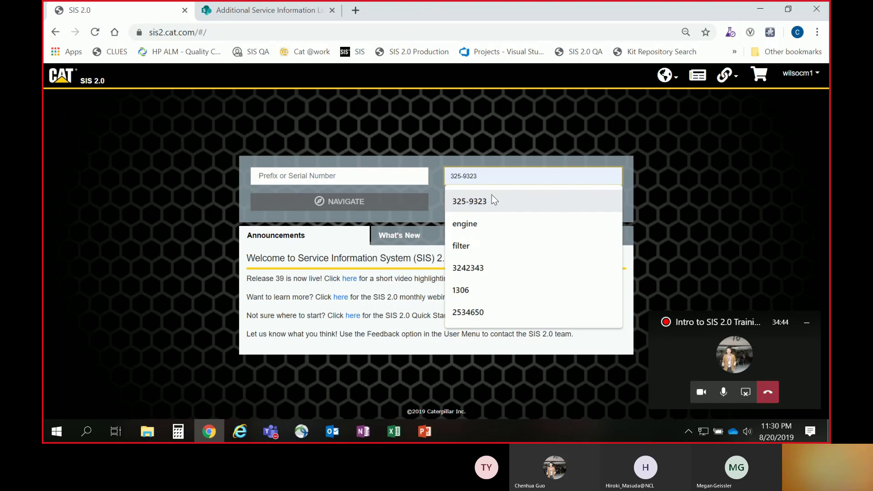
{"action": "left_click", "coordinate": [492, 196]}
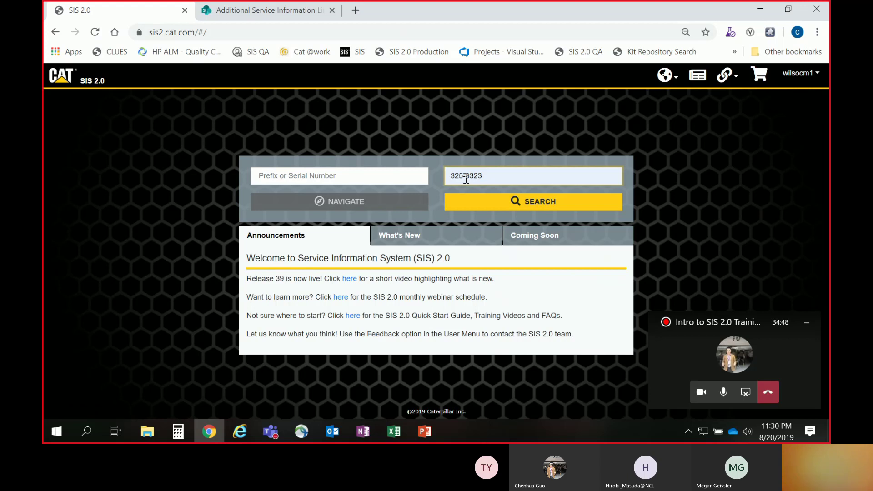
{"action": "left_click", "coordinate": [510, 203]}
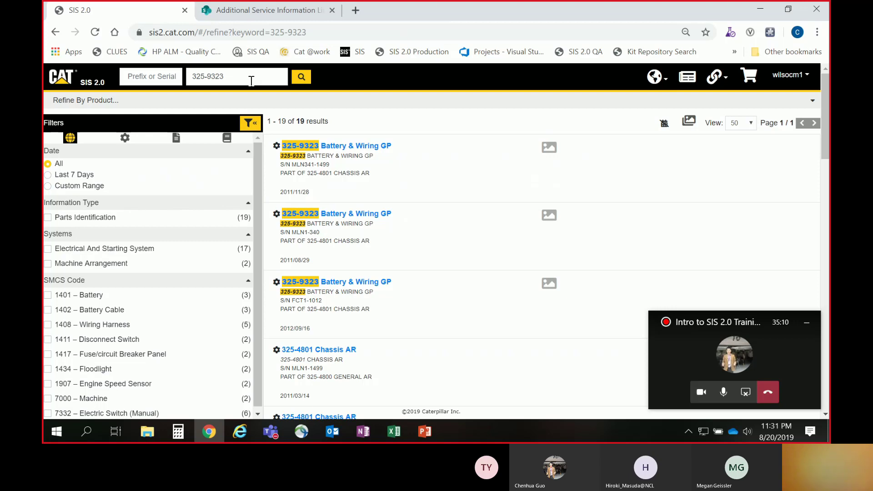
Step: Return to the home page, enter mln500 as the serial number, shorten it to ml and look through the suggested product prefixes
{"action": "left_click", "coordinate": [60, 83]}
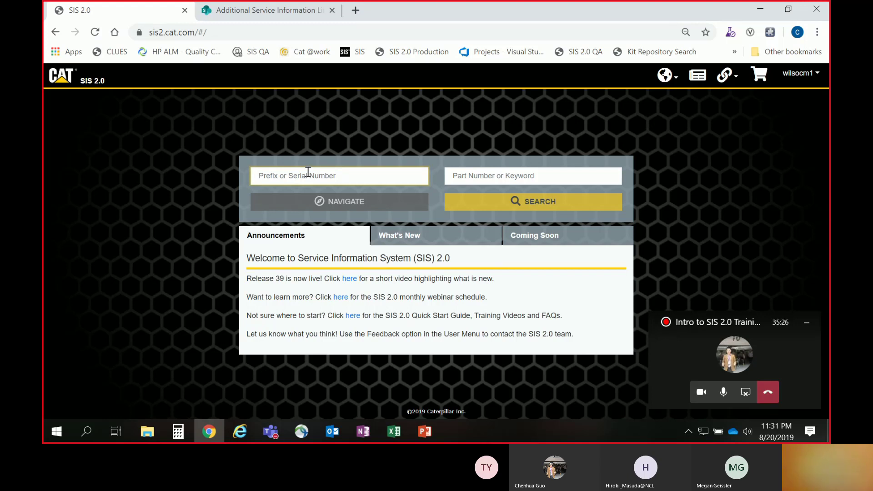
{"action": "type", "text": "mln500"}
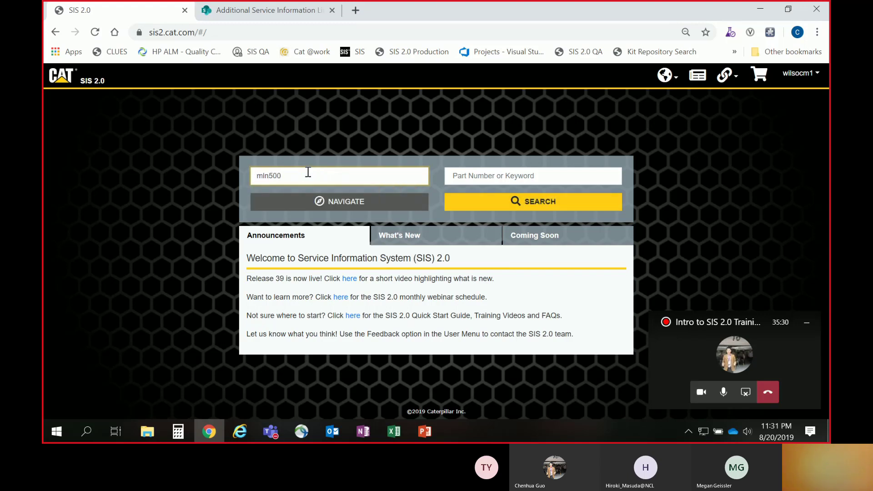
{"action": "key", "text": "BackSpace"}
{"action": "key", "text": "BackSpace"}
{"action": "key", "text": "BackSpace"}
{"action": "key", "text": "BackSpace"}
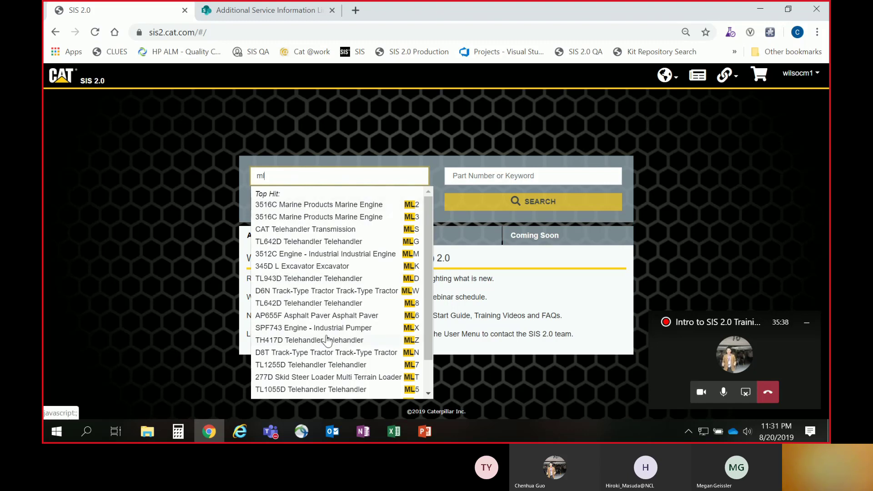
{"action": "scroll", "coordinate": [327, 340], "scroll_direction": "down", "scroll_amount": 1}
{"action": "scroll", "coordinate": [327, 340], "scroll_direction": "up", "scroll_amount": 1}
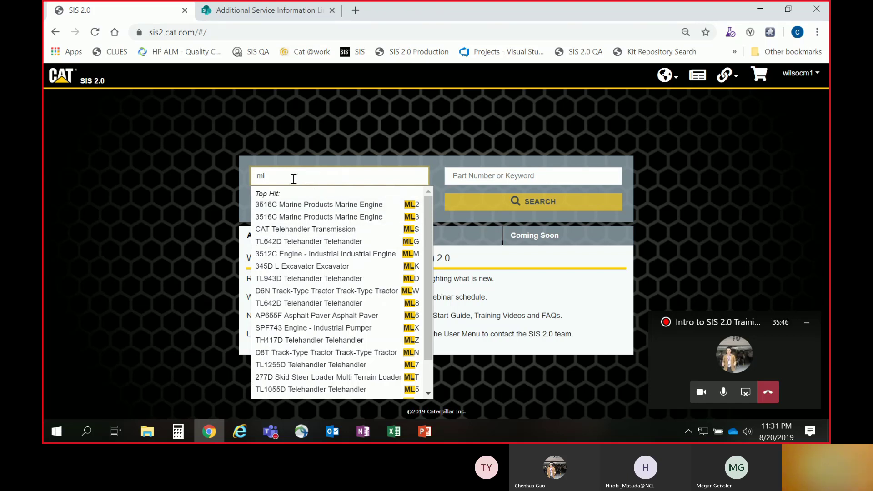
Step: Replace the prefix with 797, comparing the product suggestions for 79 and 797
{"action": "key", "text": "BackSpace"}
{"action": "key", "text": "BackSpace"}
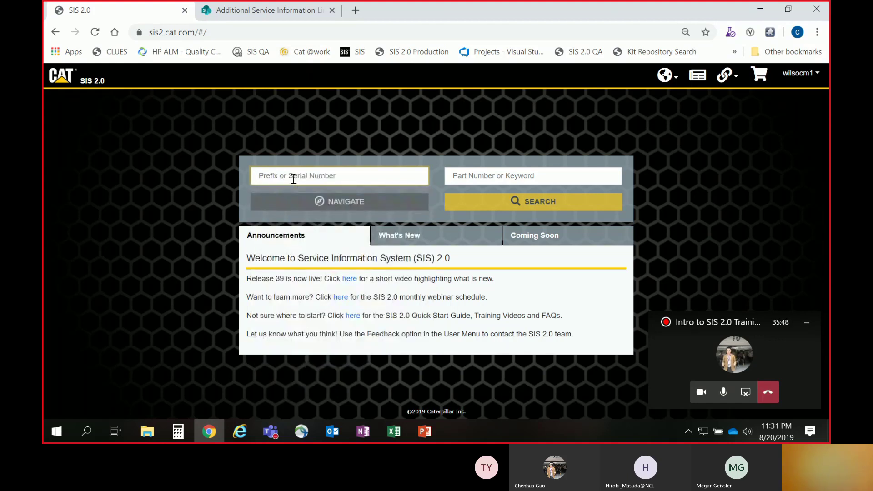
{"action": "type", "text": "797"}
{"action": "key", "text": "BackSpace"}
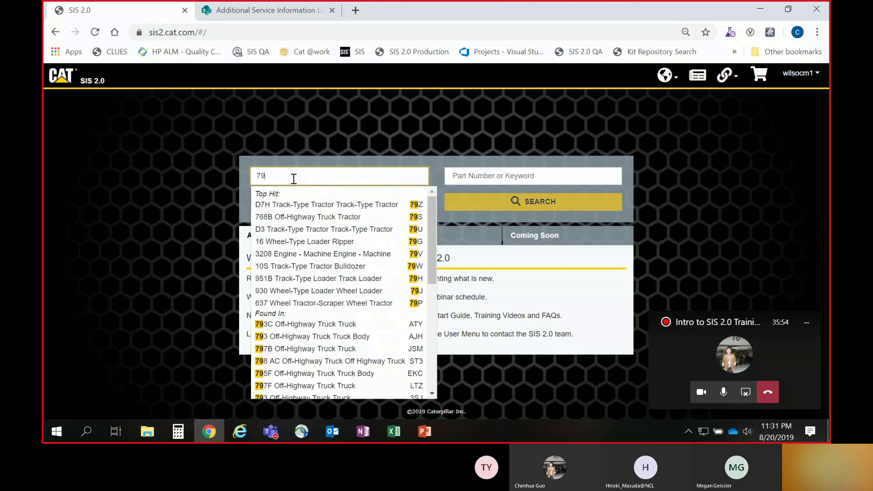
{"action": "type", "text": "7"}
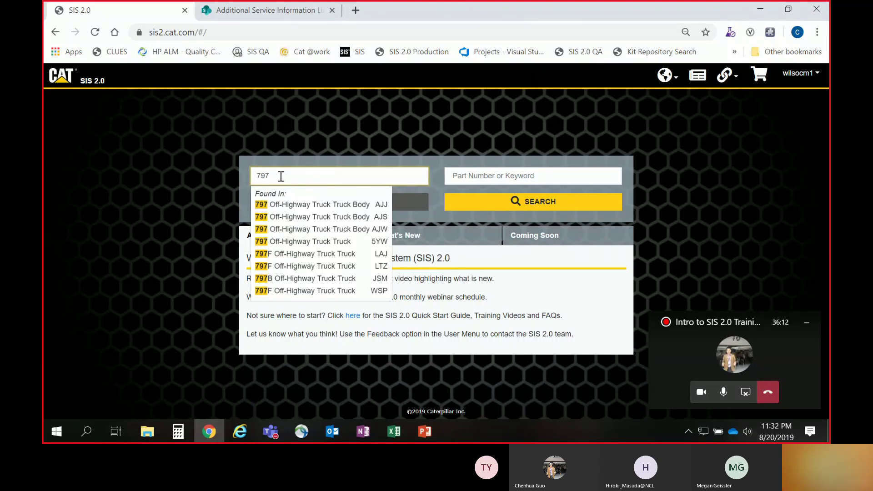
Step: Clear the 797 entry, enter serial number mln500 and navigate to that machine's product page
{"action": "key", "text": "BackSpace"}
{"action": "key", "text": "BackSpace"}
{"action": "key", "text": "BackSpace"}
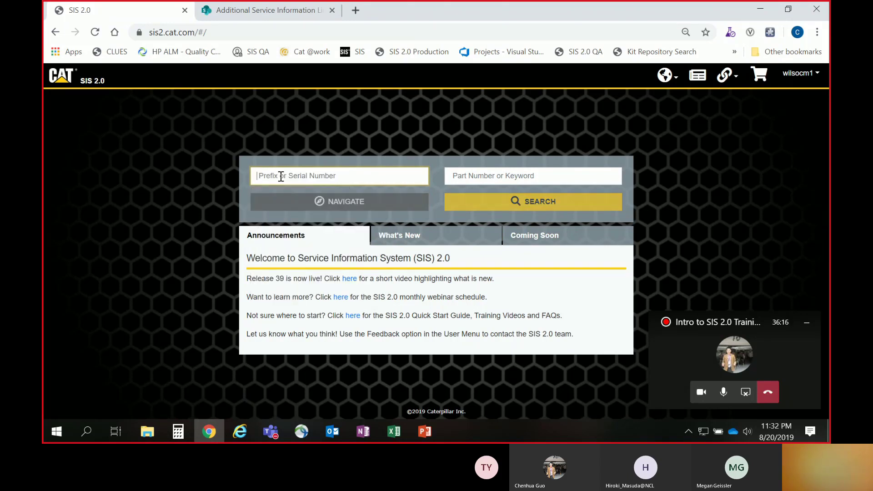
{"action": "type", "text": "mln500"}
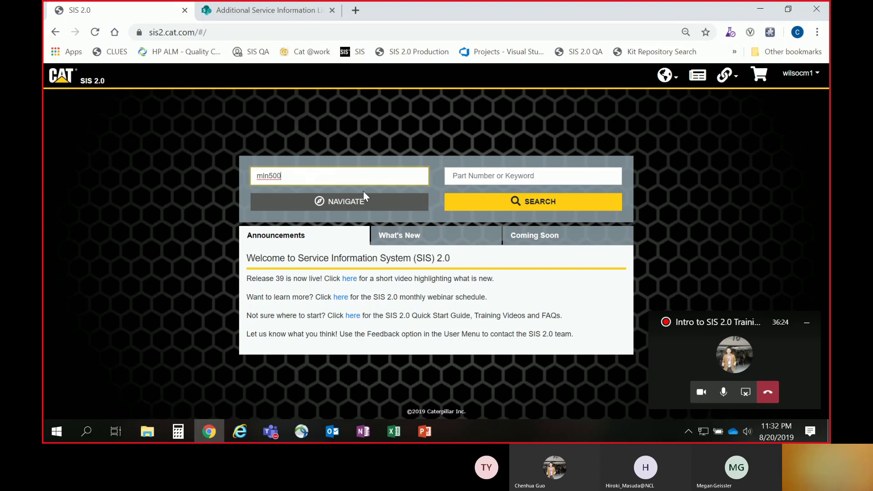
{"action": "left_click", "coordinate": [357, 202]}
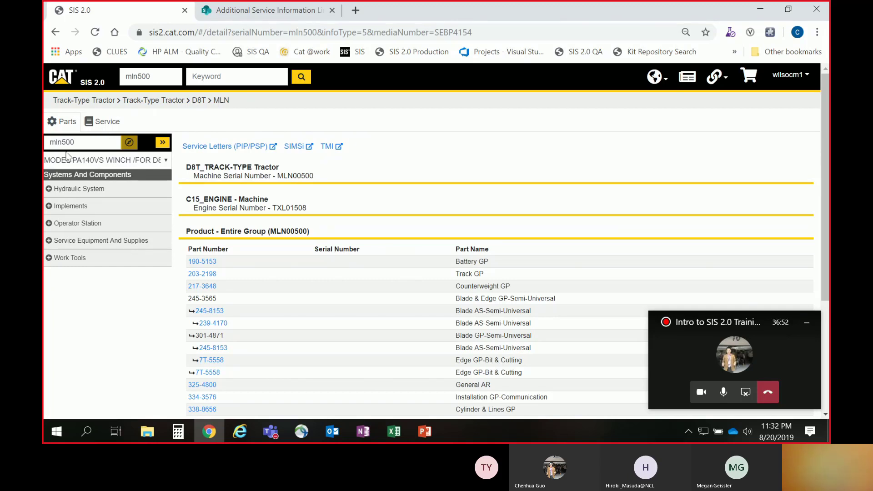
Step: Switch the product configuration to D8T TRACK-TYPE TRACTOR MLN00001-UP (MACHINE) POWERED BY C15 Engine
{"action": "left_click", "coordinate": [90, 163]}
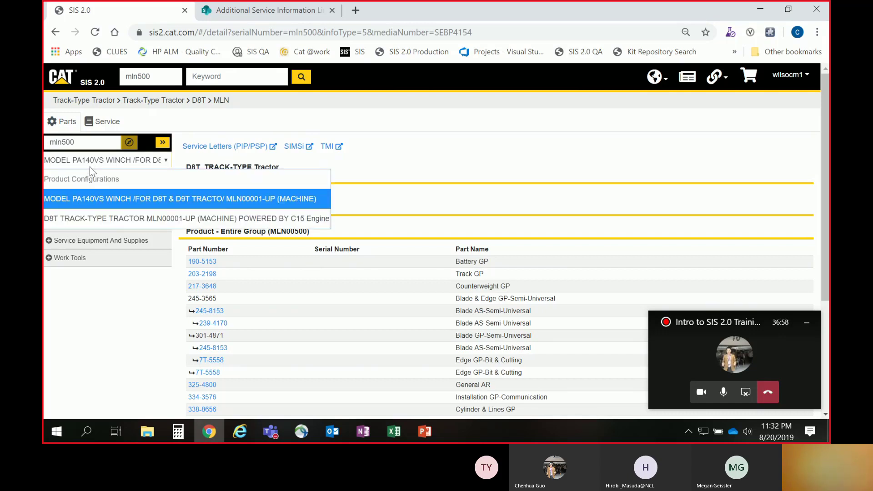
{"action": "left_click", "coordinate": [125, 165]}
{"action": "left_click", "coordinate": [124, 165]}
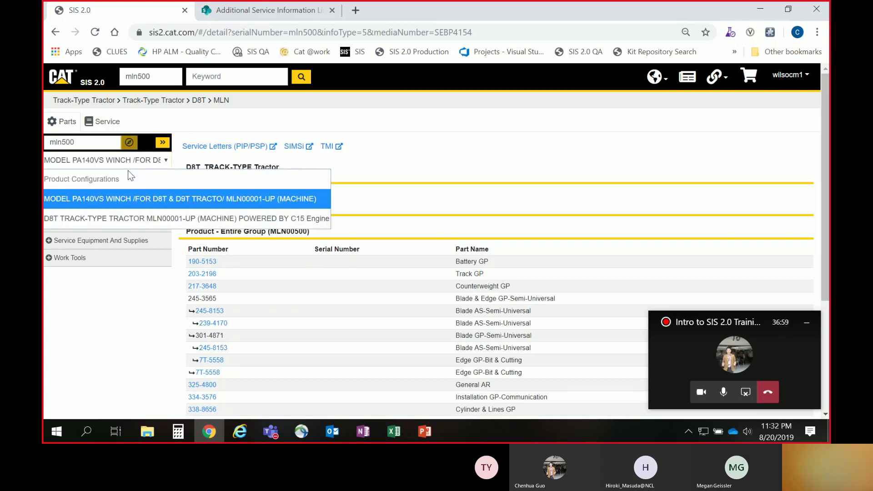
{"action": "left_click", "coordinate": [132, 212]}
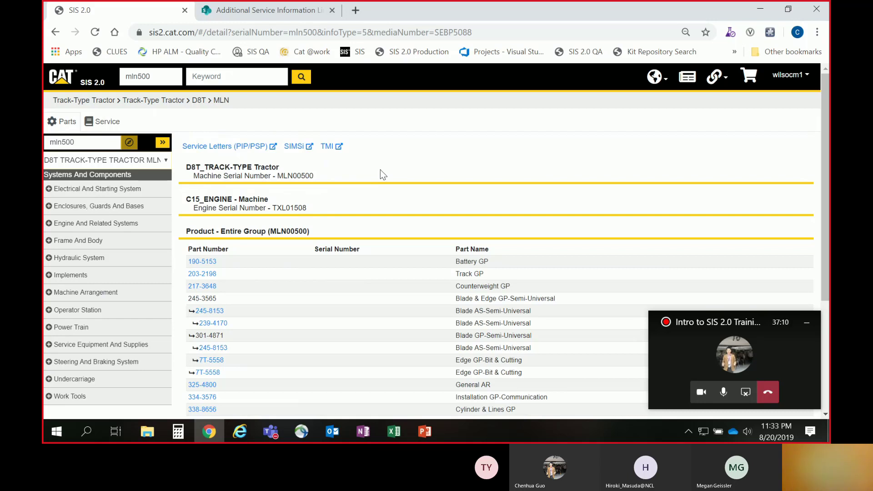
Step: View the machine's service information categories, return to its parts information, and widen and narrow the systems and components list
{"action": "left_click", "coordinate": [107, 124]}
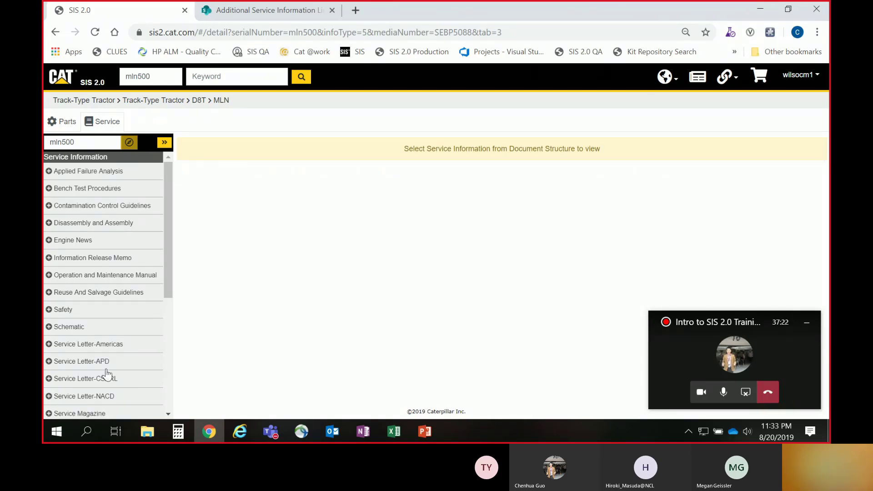
{"action": "left_click", "coordinate": [66, 124]}
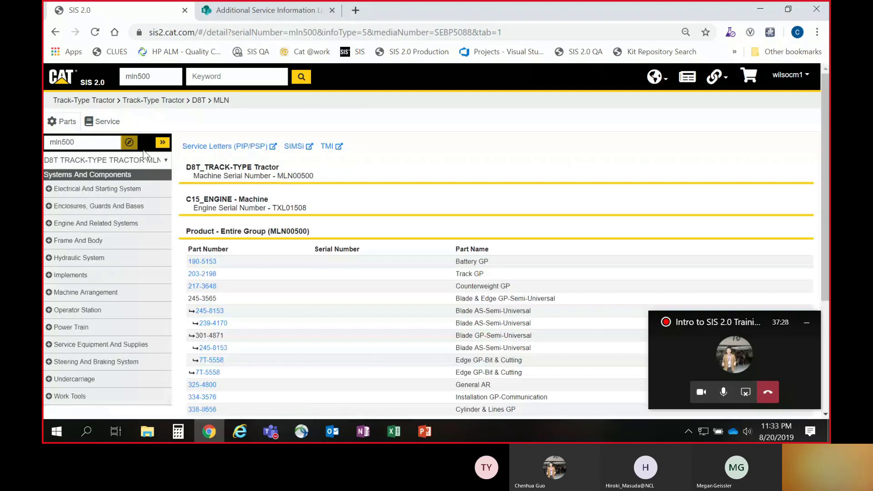
{"action": "left_click", "coordinate": [162, 144]}
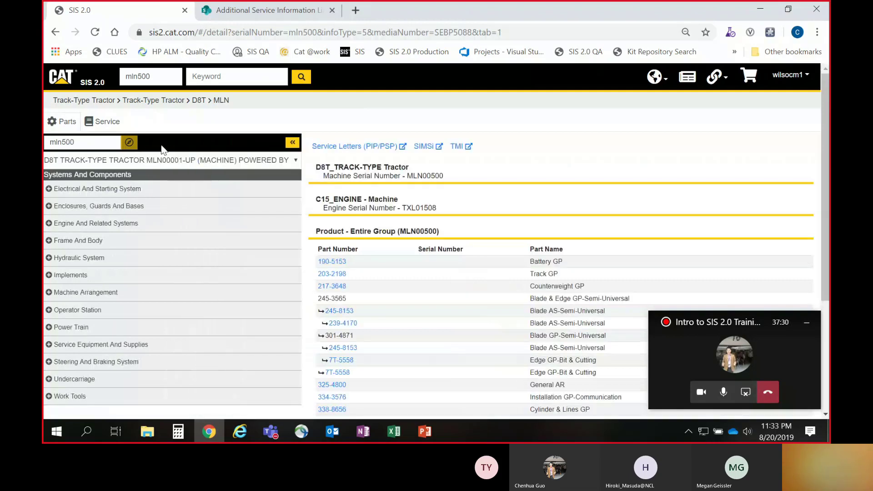
{"action": "left_click", "coordinate": [290, 149]}
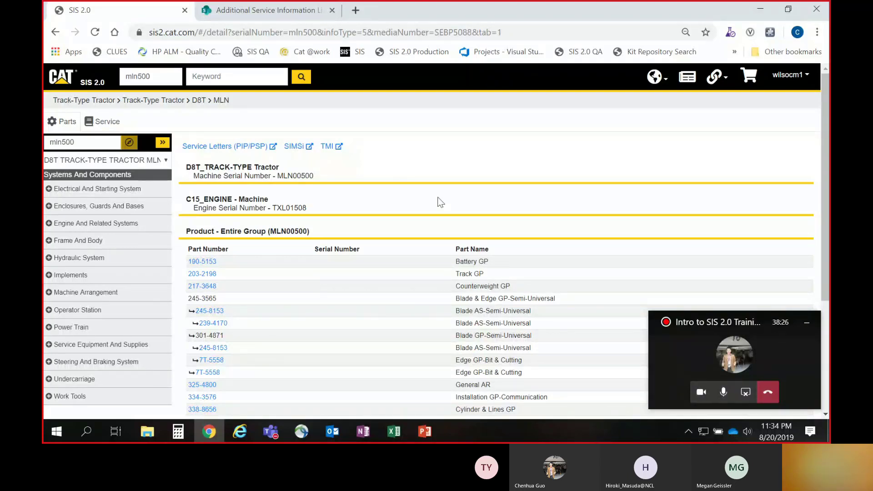
Step: Look through the machine's product and engine group part lists, including the component serial numbers, and return to the beginning
{"action": "scroll", "coordinate": [439, 202], "scroll_direction": "down", "scroll_amount": 1}
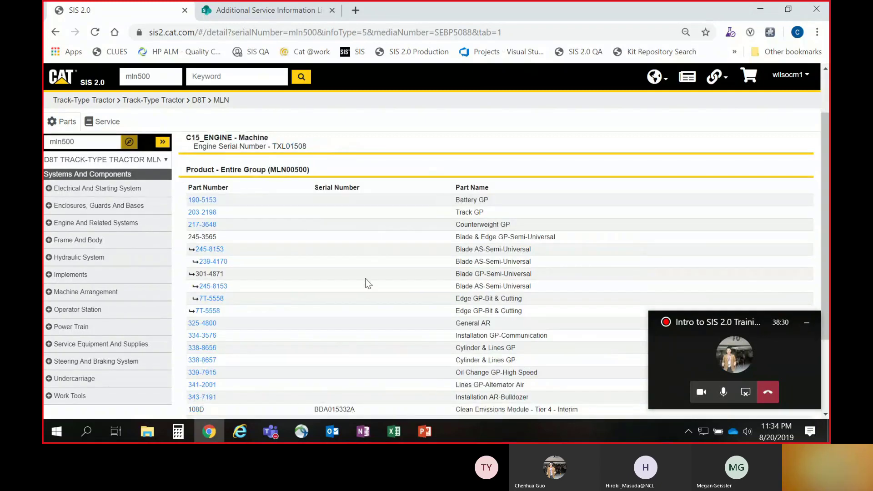
{"action": "scroll", "coordinate": [357, 279], "scroll_direction": "down", "scroll_amount": 2}
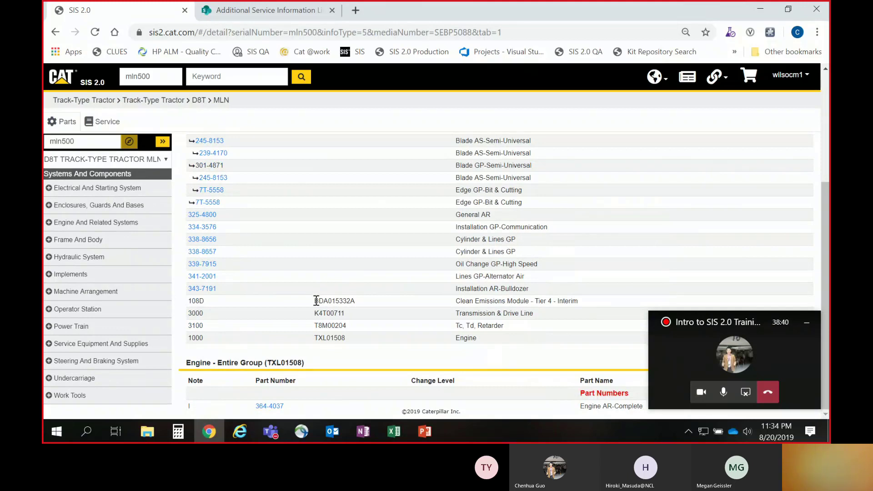
{"action": "left_click", "coordinate": [277, 408]}
{"action": "scroll", "coordinate": [395, 238], "scroll_direction": "up", "scroll_amount": 1}
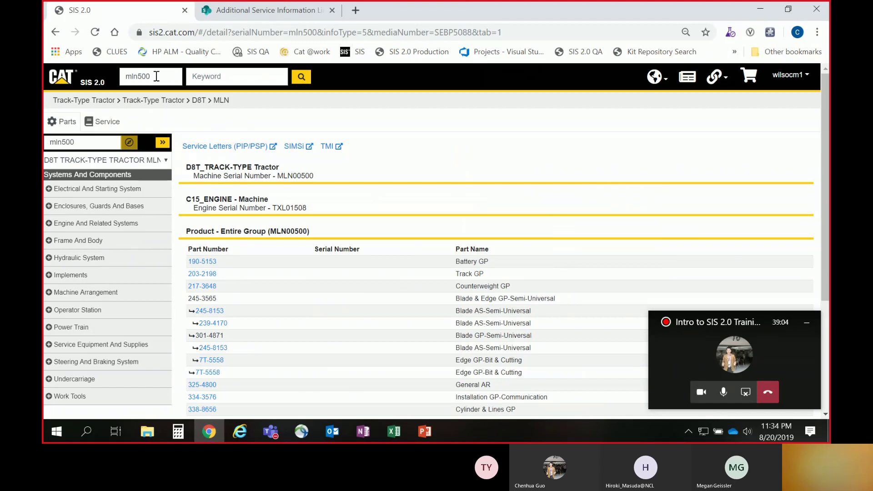
Step: Open the machine's Service Letters (PIP/PSP) status, highlight its serial number, and return to the SIS 2.0 parts page
{"action": "left_click", "coordinate": [257, 147]}
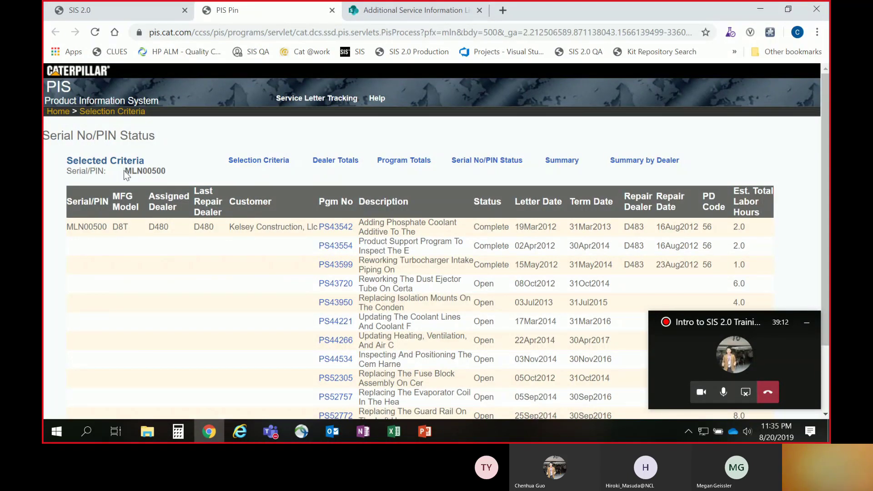
{"action": "left_click_drag", "start_coordinate": [124, 171], "coordinate": [163, 172]}
{"action": "left_click", "coordinate": [204, 177]}
{"action": "left_click", "coordinate": [148, 17]}
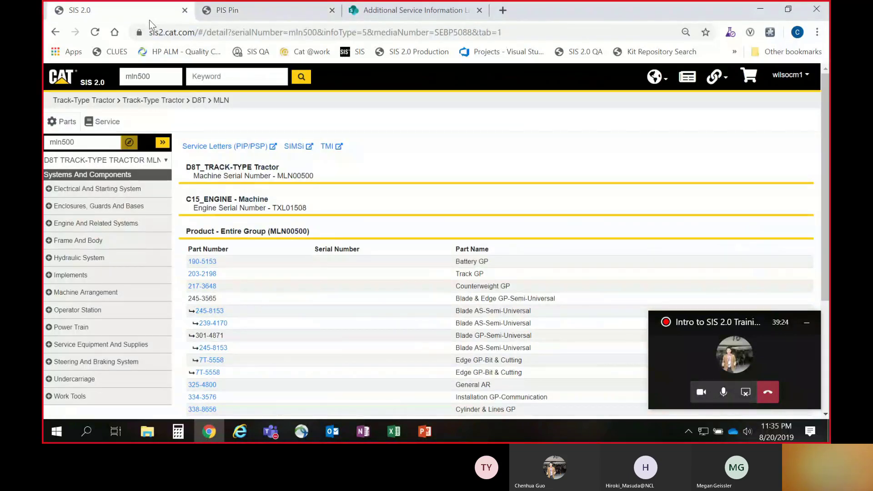
Step: View the machine's SIMSi service history and its TMI engine test data, returning to the SIS 2.0 parts page after each
{"action": "left_click", "coordinate": [295, 146]}
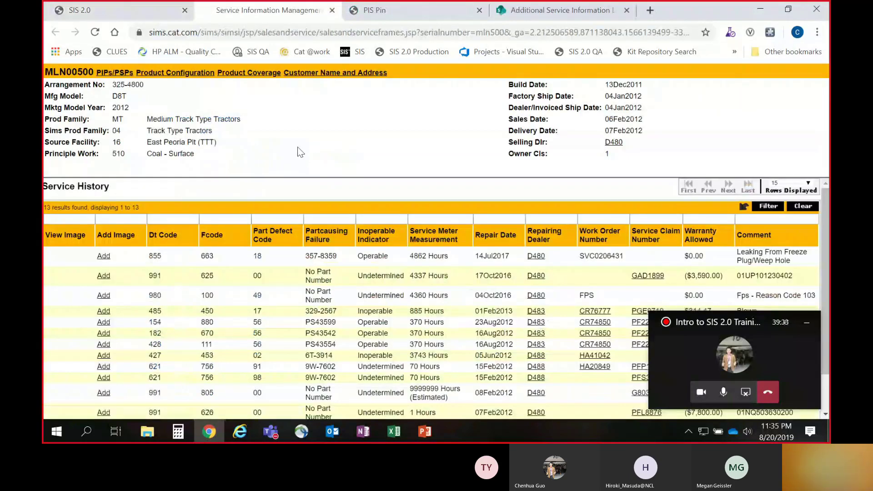
{"action": "left_click", "coordinate": [152, 13]}
{"action": "left_click", "coordinate": [331, 146]}
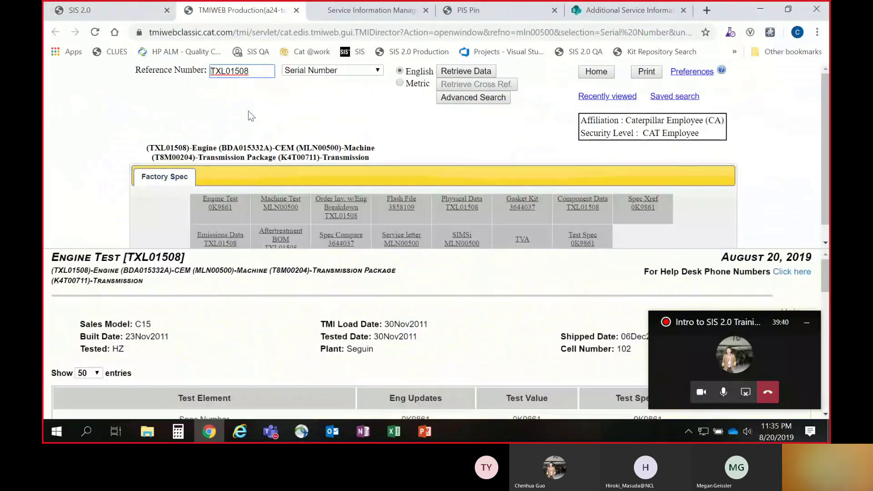
{"action": "left_click", "coordinate": [141, 12]}
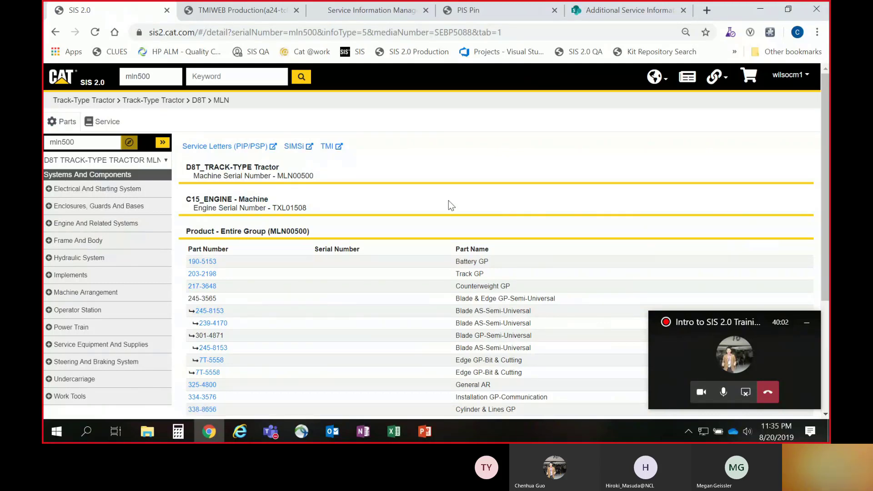
Step: Expand Electrical And Starting System, and open the 338-8657 Cylinder & Lines GP from the product's entire group list
{"action": "left_click", "coordinate": [112, 191]}
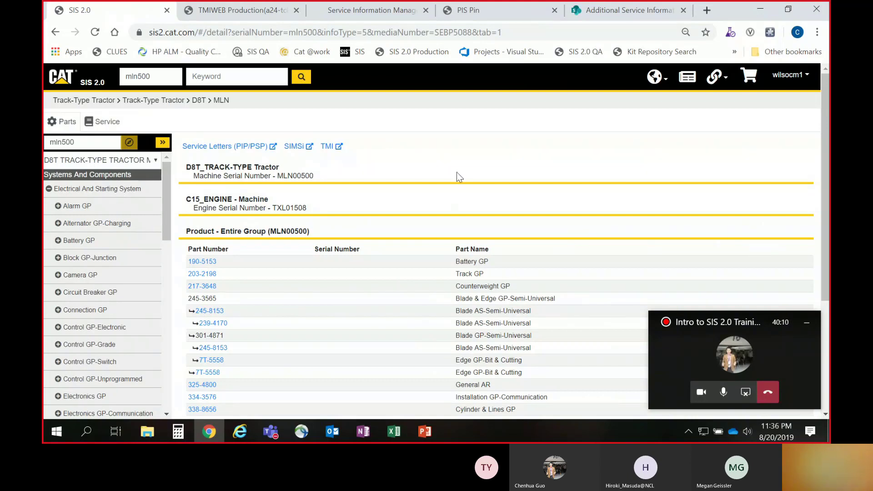
{"action": "scroll", "coordinate": [456, 172], "scroll_direction": "down", "scroll_amount": 1}
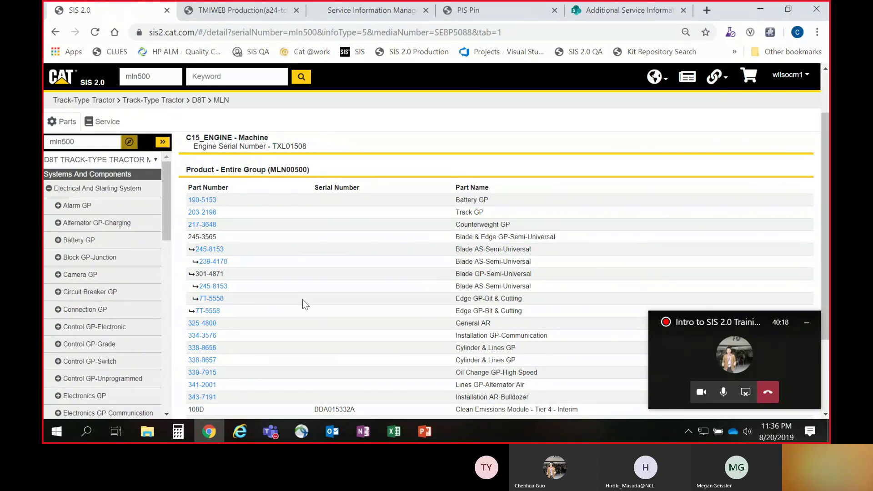
{"action": "scroll", "coordinate": [301, 299], "scroll_direction": "down", "scroll_amount": 3}
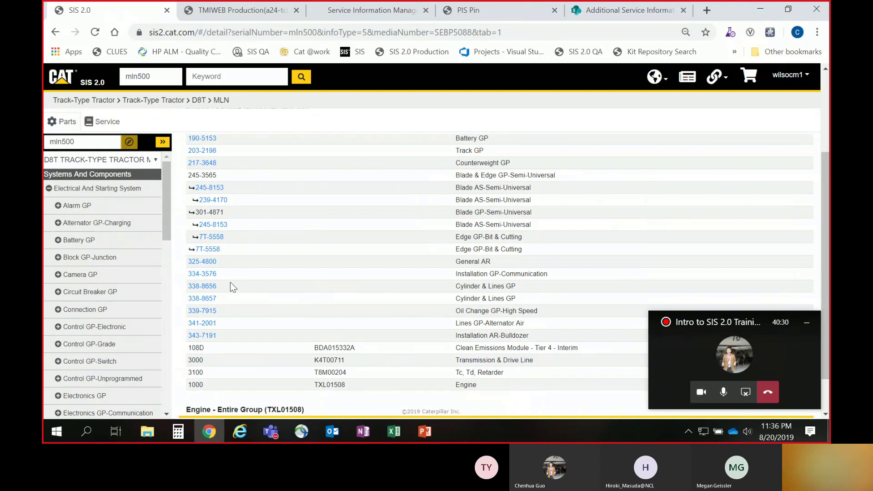
{"action": "left_click", "coordinate": [209, 301]}
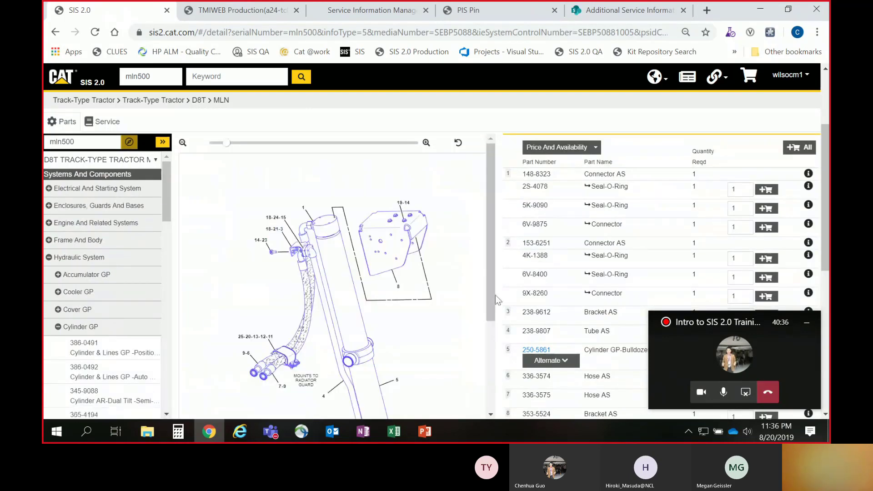
{"action": "scroll", "coordinate": [657, 252], "scroll_direction": "up", "scroll_amount": 2}
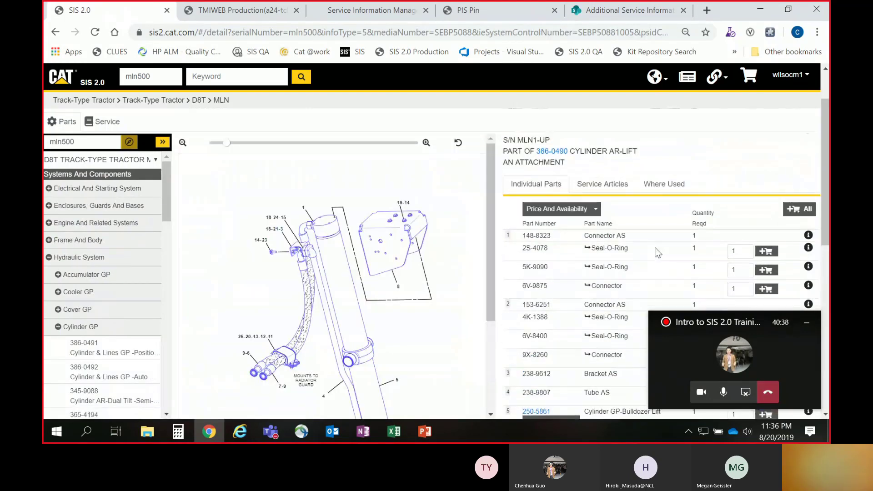
{"action": "scroll", "coordinate": [657, 252], "scroll_direction": "up", "scroll_amount": 2}
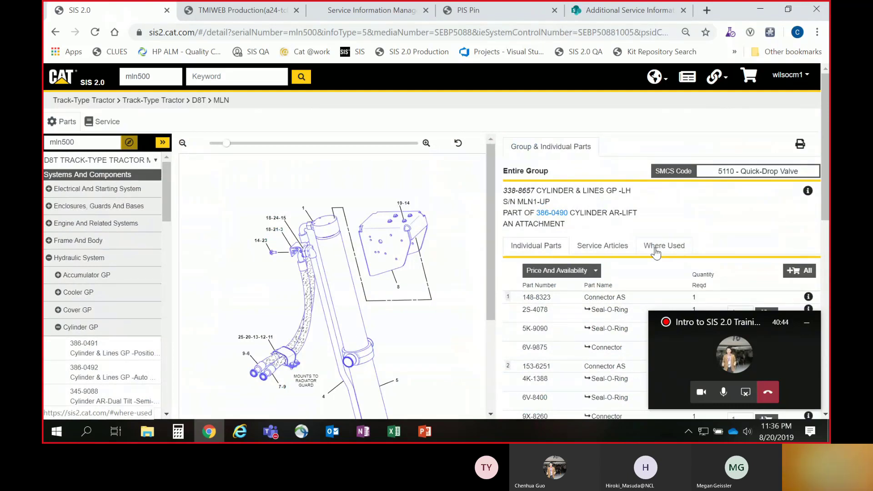
Step: View the Contamination Control Guidelines article Basic Principles of Kidney Loop Filtering of Hydraulic Fluid Systems, and return to the parts information
{"action": "left_click", "coordinate": [114, 125]}
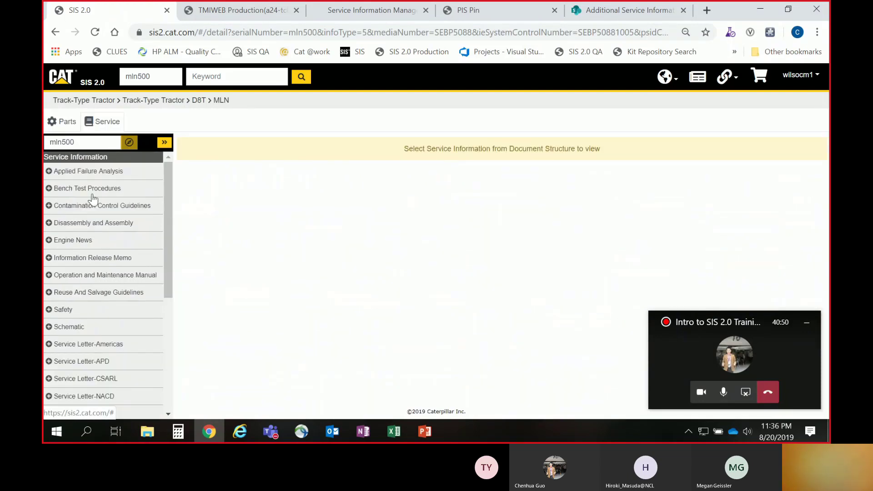
{"action": "left_click", "coordinate": [93, 210]}
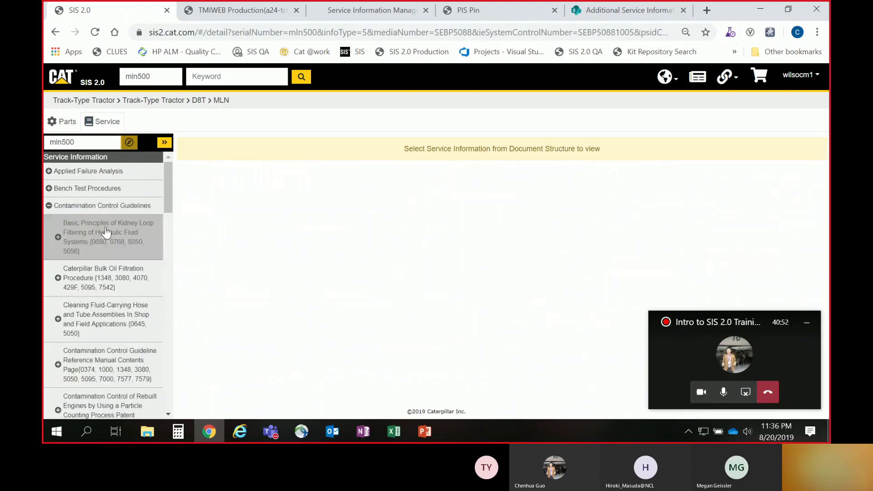
{"action": "left_click", "coordinate": [109, 248]}
{"action": "left_click", "coordinate": [112, 270]}
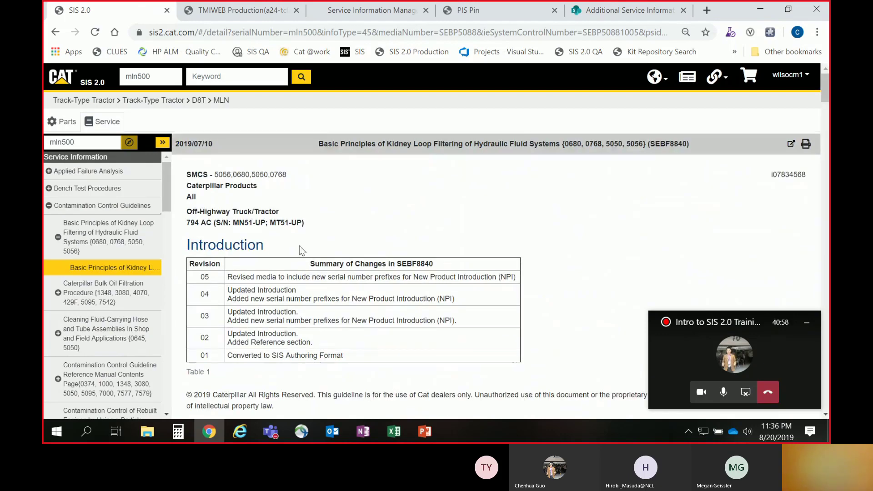
{"action": "left_click", "coordinate": [68, 128]}
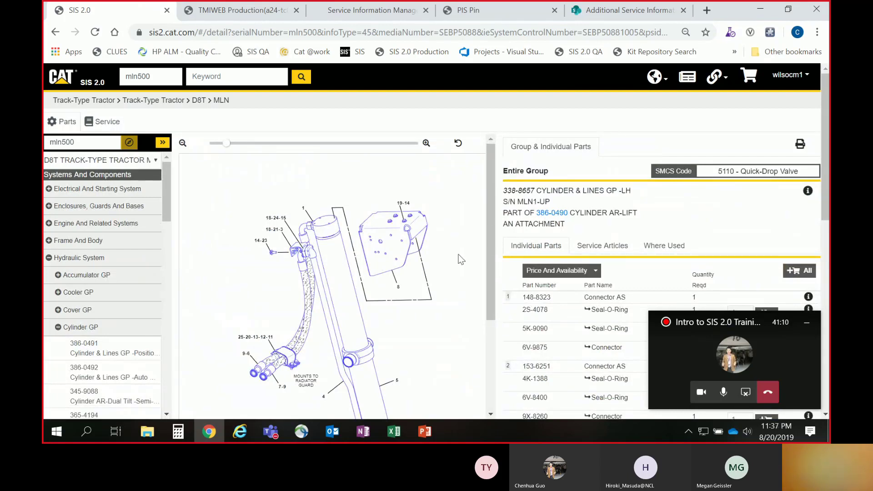
Step: Locate item 1, Connector AS, in the cylinder group's illustration, and move the meeting window off the parts list
{"action": "left_click", "coordinate": [508, 297]}
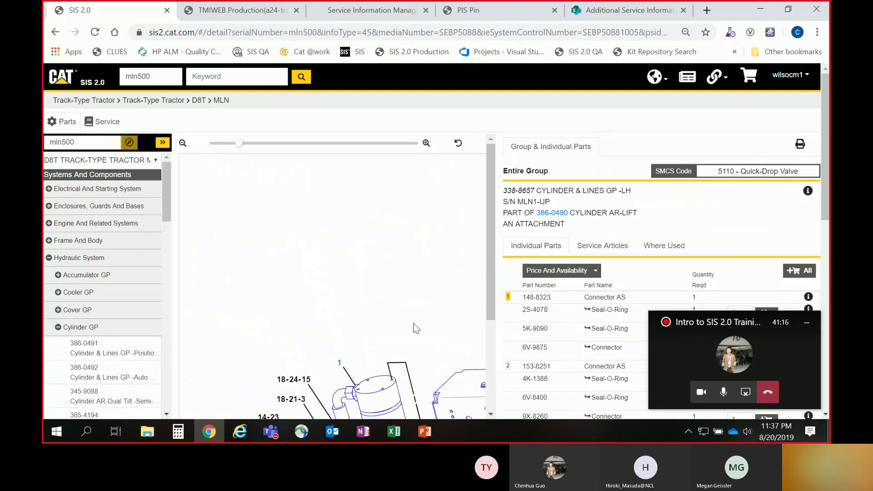
{"action": "left_click_drag", "start_coordinate": [413, 324], "coordinate": [394, 266]}
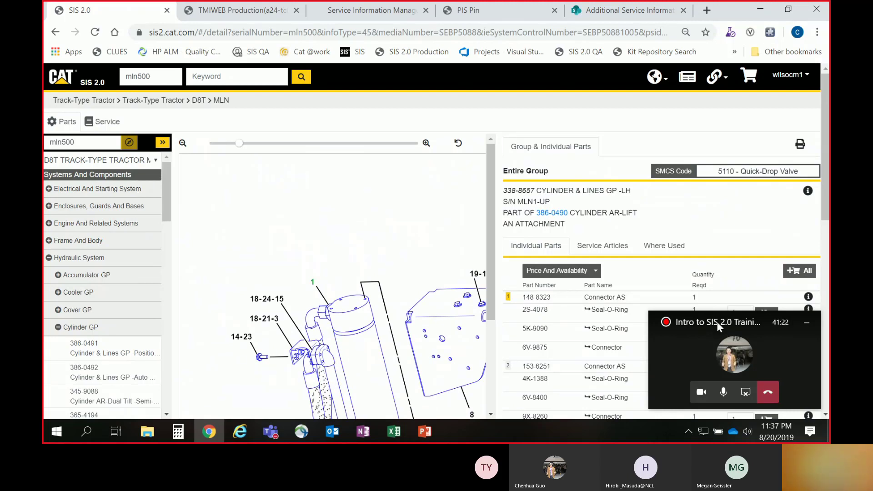
{"action": "left_click_drag", "start_coordinate": [716, 321], "coordinate": [314, 350]}
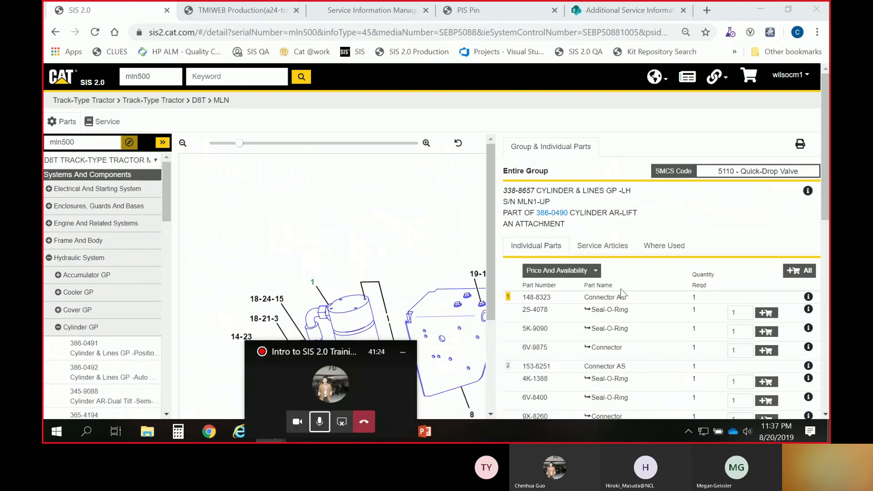
Step: View the service articles for the 338-8657 group, compare them with the machine's full service information, and return to the group
{"action": "left_click", "coordinate": [603, 247]}
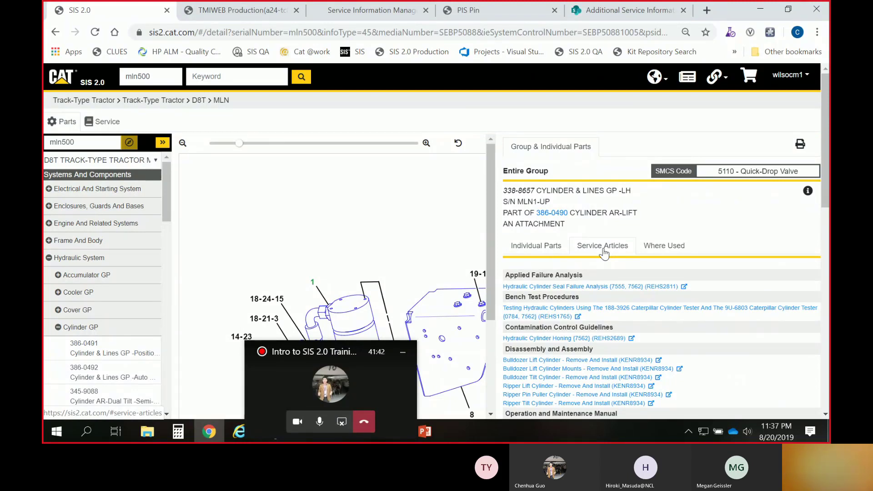
{"action": "left_click", "coordinate": [103, 121]}
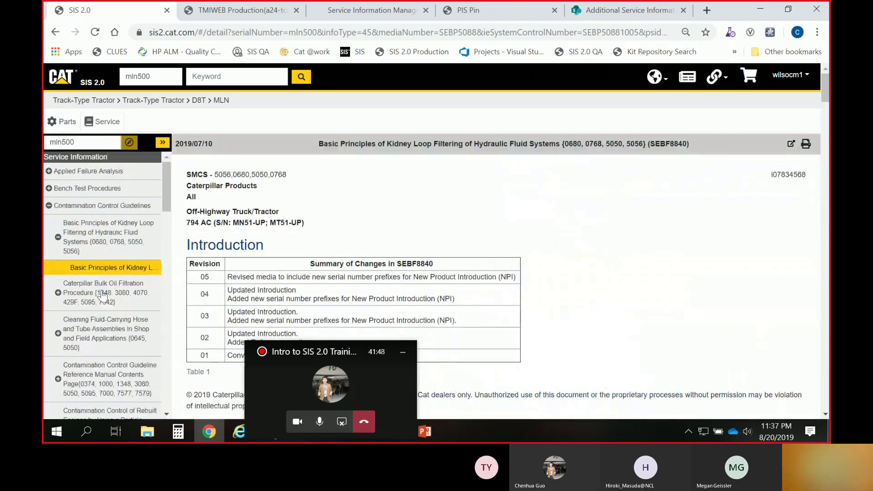
{"action": "left_click", "coordinate": [60, 122]}
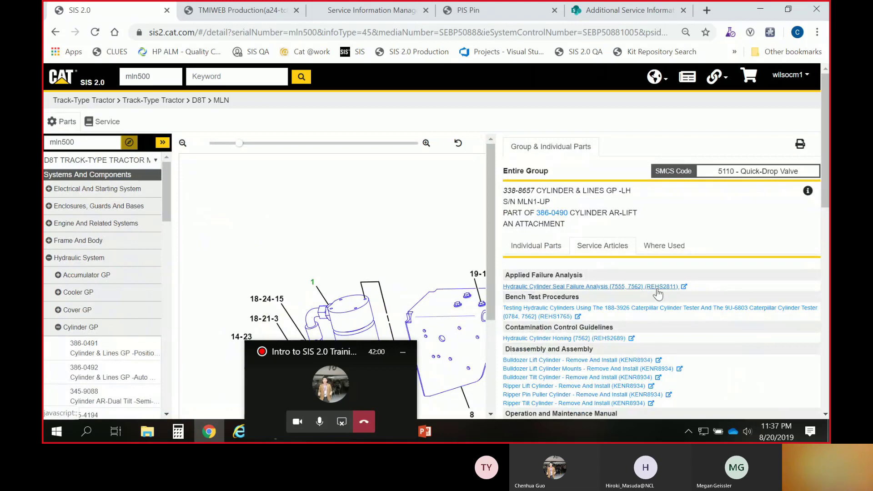
Step: View the Hydraulic Cylinder Seal Failure Analysis article in place and in a separate browser tab, returning to the group's service articles each time
{"action": "left_click", "coordinate": [593, 287]}
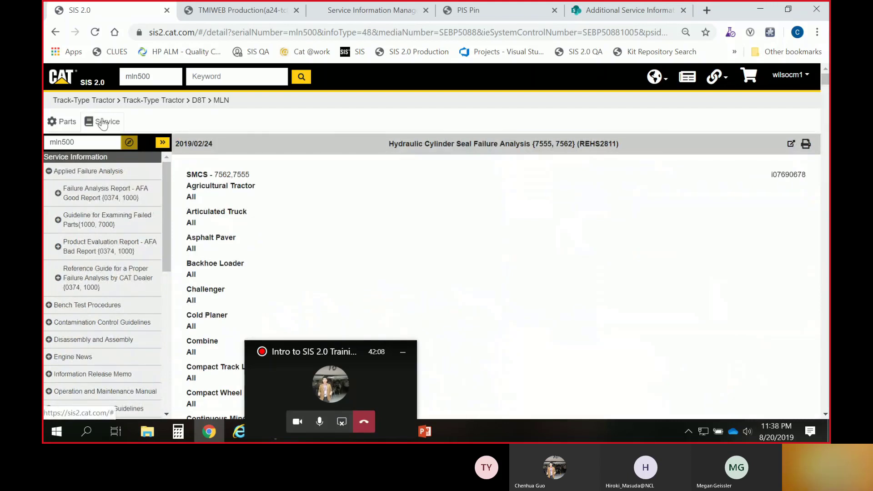
{"action": "left_click", "coordinate": [55, 32]}
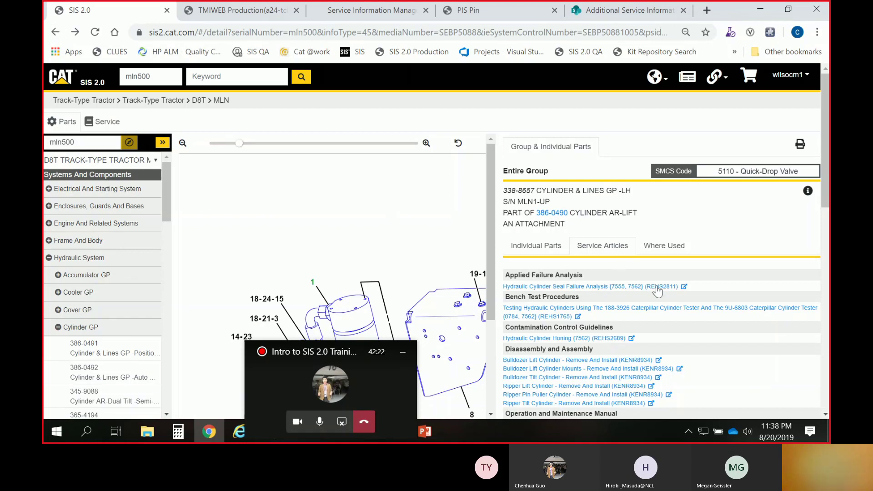
{"action": "left_click", "coordinate": [684, 287]}
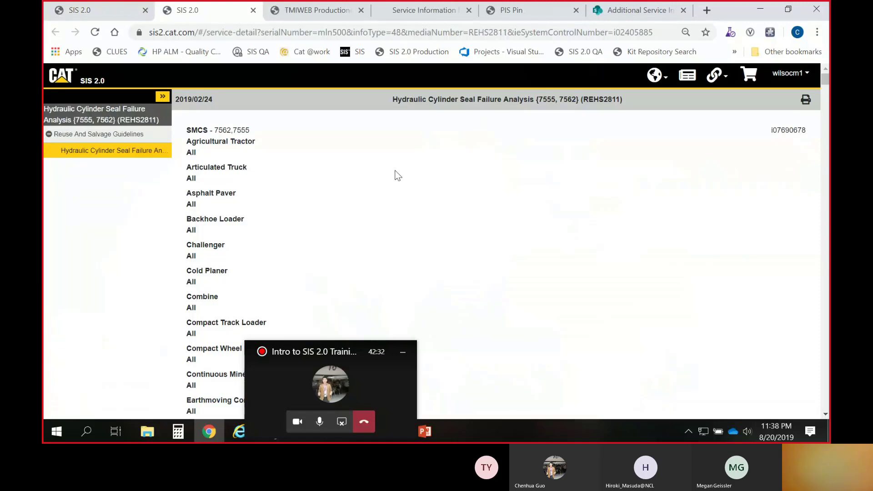
{"action": "left_click", "coordinate": [121, 12]}
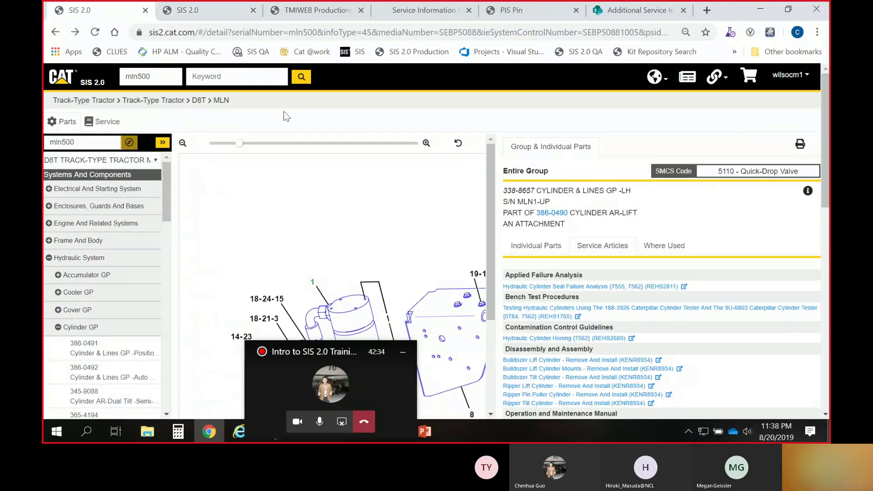
Step: View the 338-8657 group's individual parts and the products where it is used, and return to its individual parts
{"action": "left_click", "coordinate": [543, 248]}
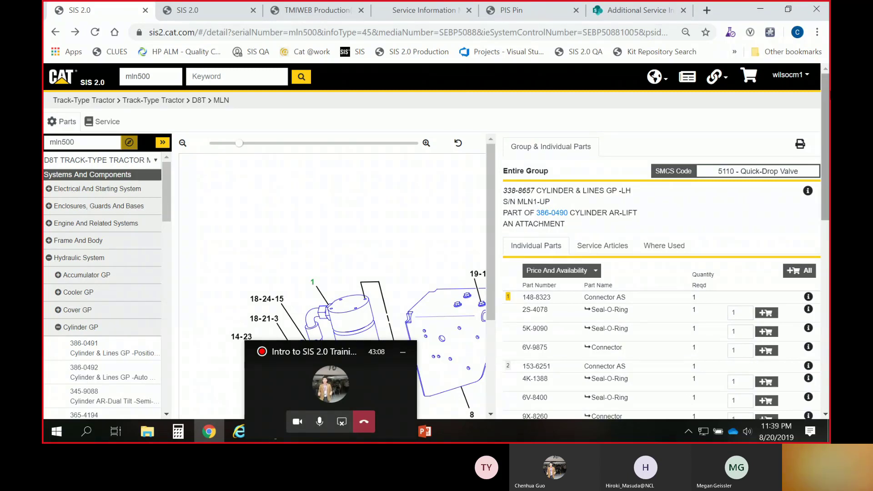
{"action": "left_click", "coordinate": [678, 254]}
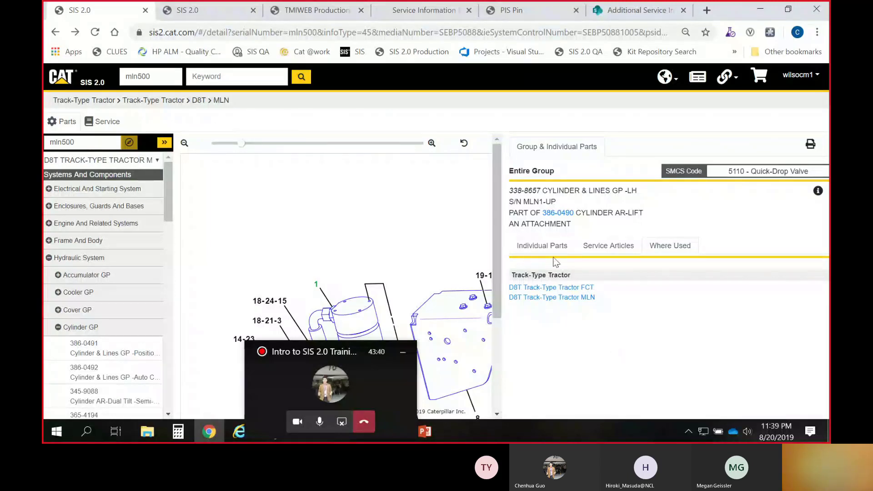
{"action": "left_click", "coordinate": [542, 245]}
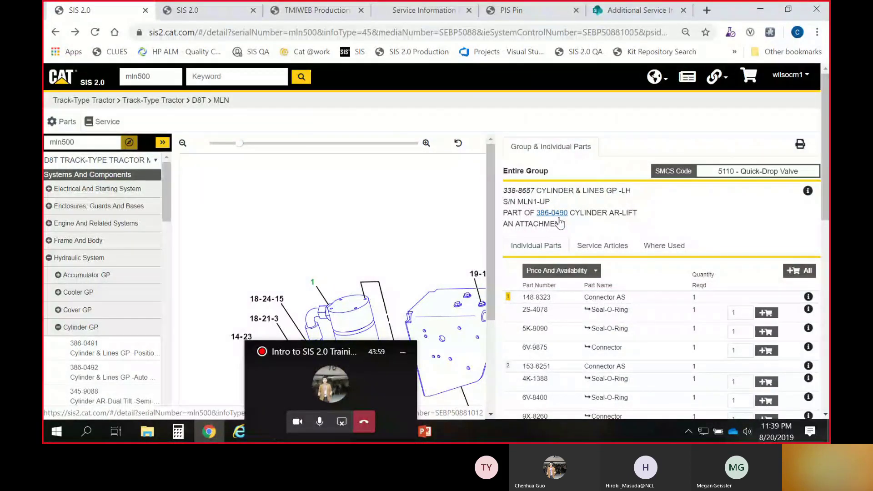
Step: Open the 250-5861 Cylinder GP-Bulldozer Lift from the parts list, and go to its parent group 338-8656 Cylinder & Lines GP -RH
{"action": "scroll", "coordinate": [675, 273], "scroll_direction": "down", "scroll_amount": 3}
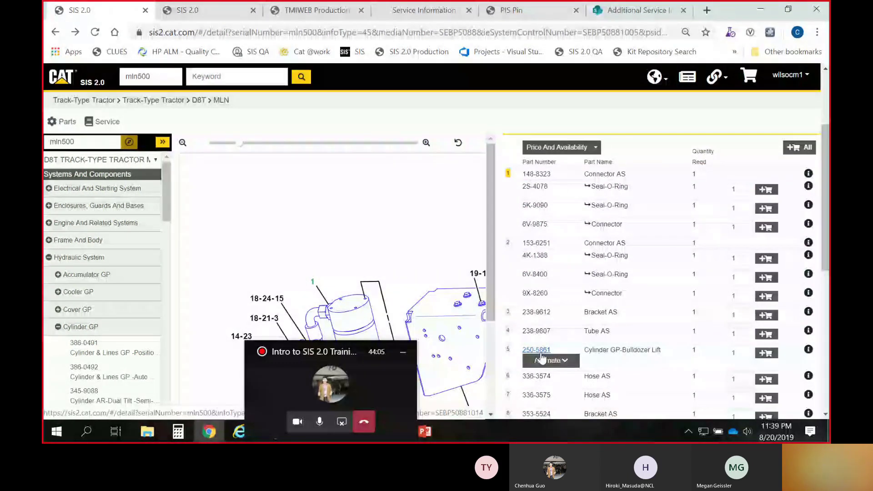
{"action": "left_click", "coordinate": [541, 352]}
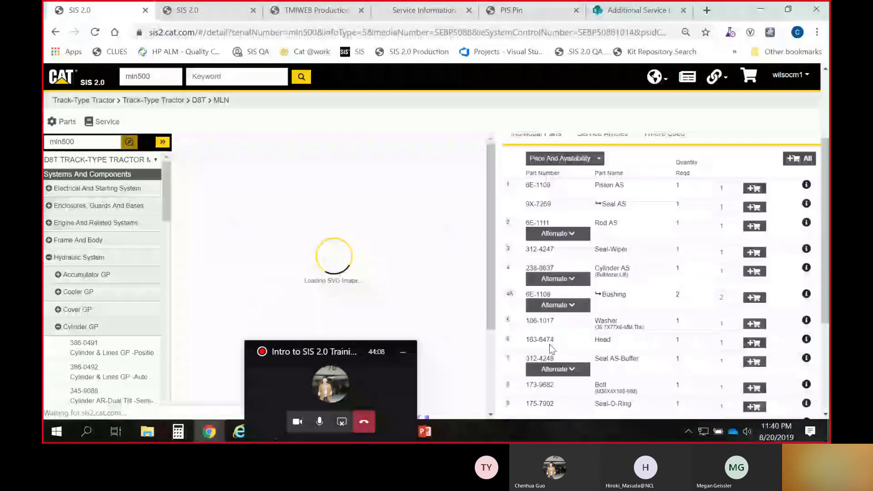
{"action": "scroll", "coordinate": [591, 327], "scroll_direction": "up", "scroll_amount": 3}
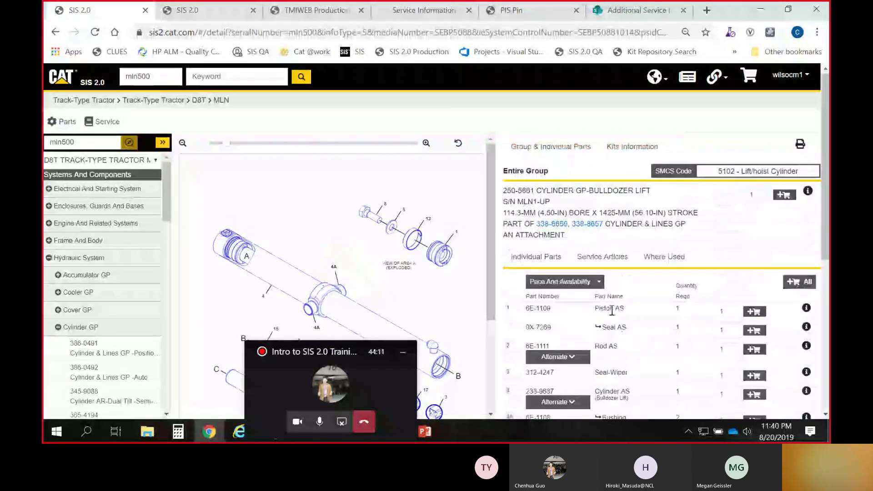
{"action": "left_click", "coordinate": [549, 225]}
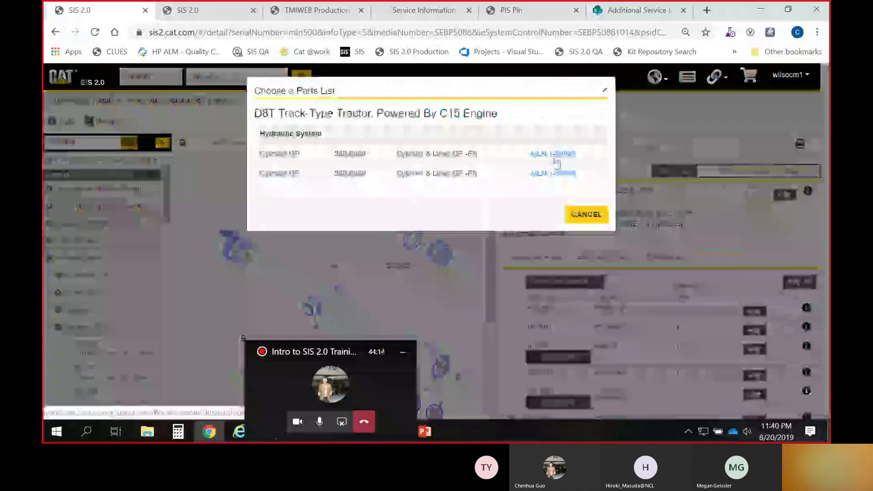
{"action": "left_click", "coordinate": [556, 156]}
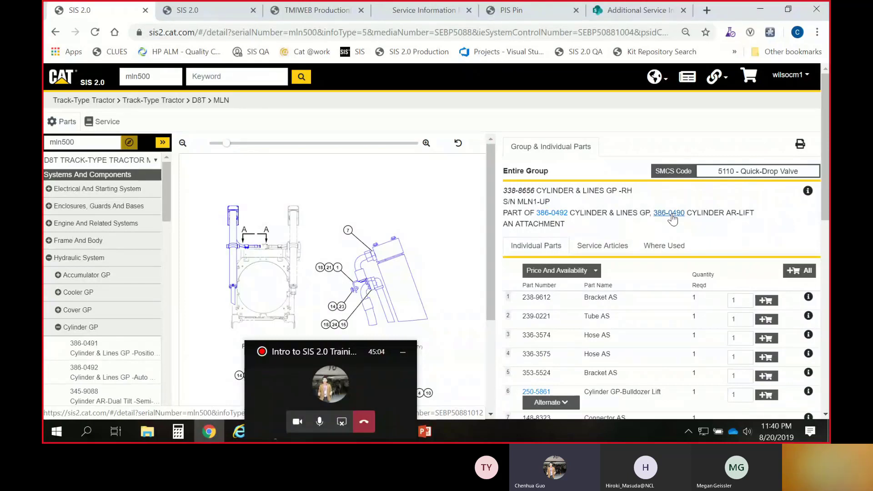
Step: View the product configurations available for the D8T tractor, and return to the home page
{"action": "left_click", "coordinate": [156, 163]}
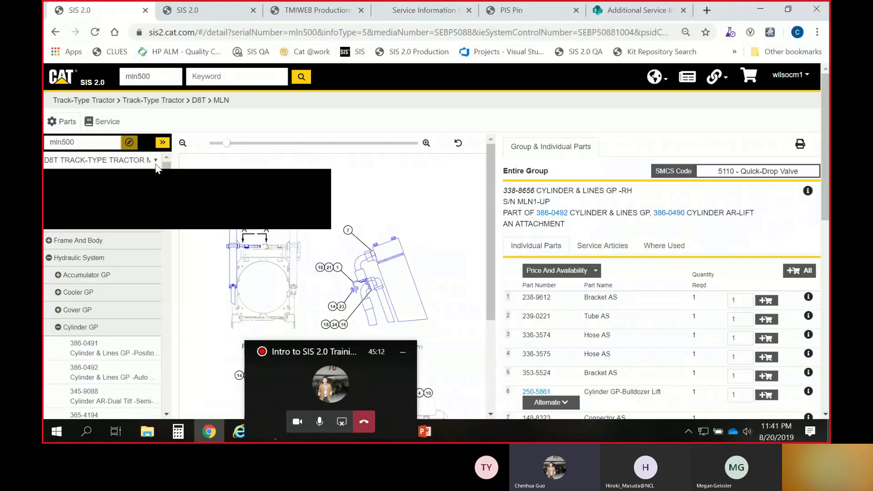
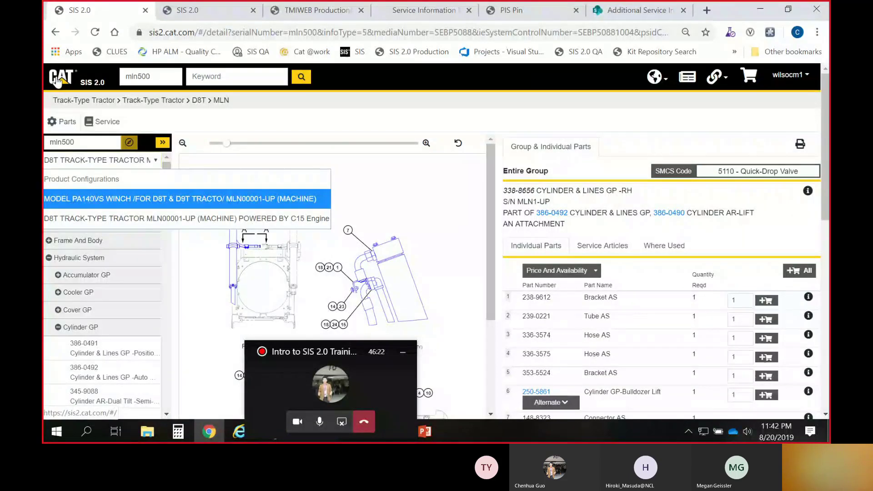
{"action": "left_click", "coordinate": [57, 81]}
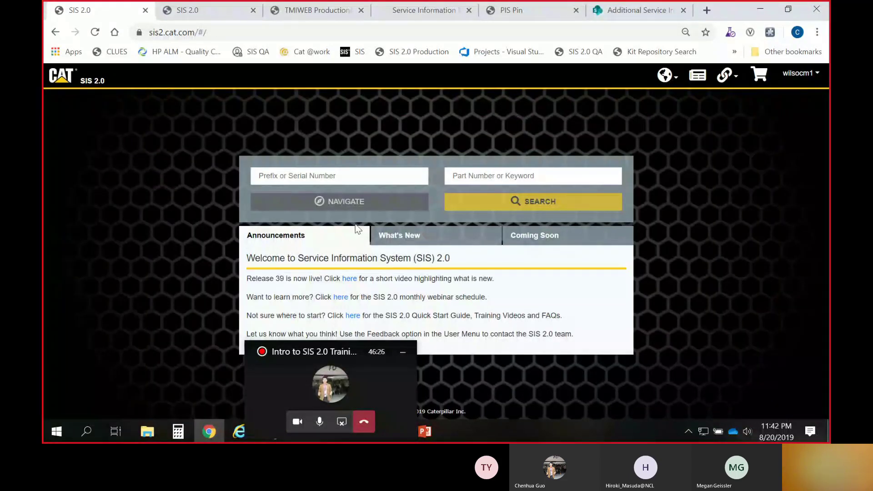
Step: Search for all information on serial number mln500 from the home page
{"action": "left_click", "coordinate": [349, 175]}
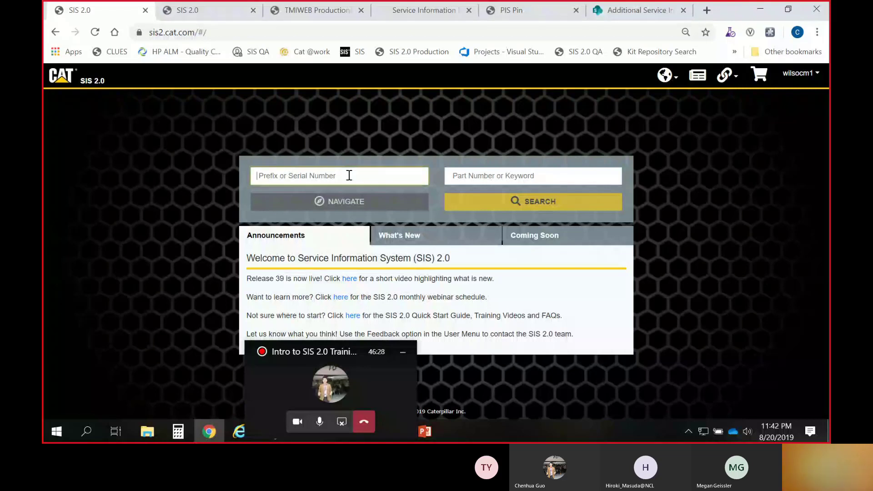
{"action": "type", "text": "mln"}
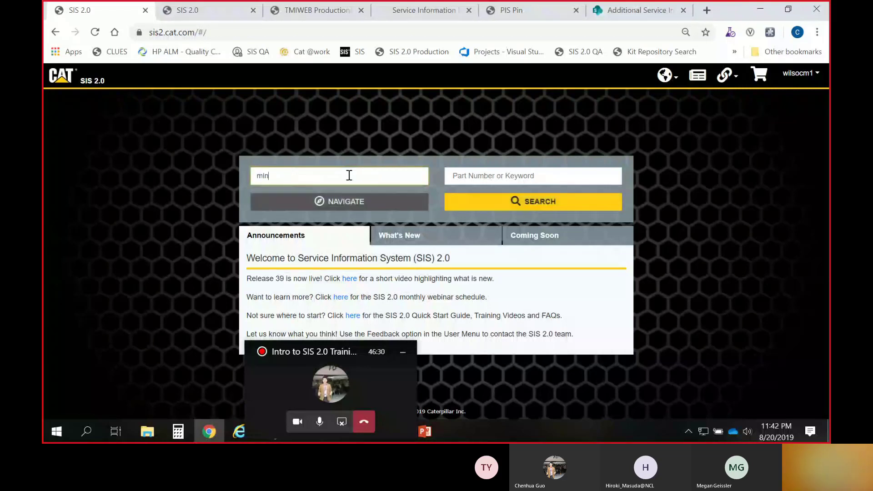
{"action": "type", "text": "500"}
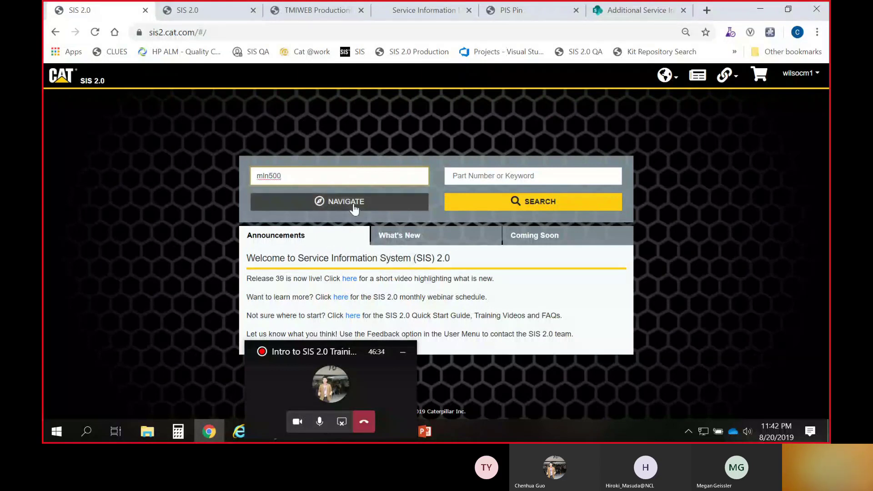
{"action": "left_click", "coordinate": [503, 204]}
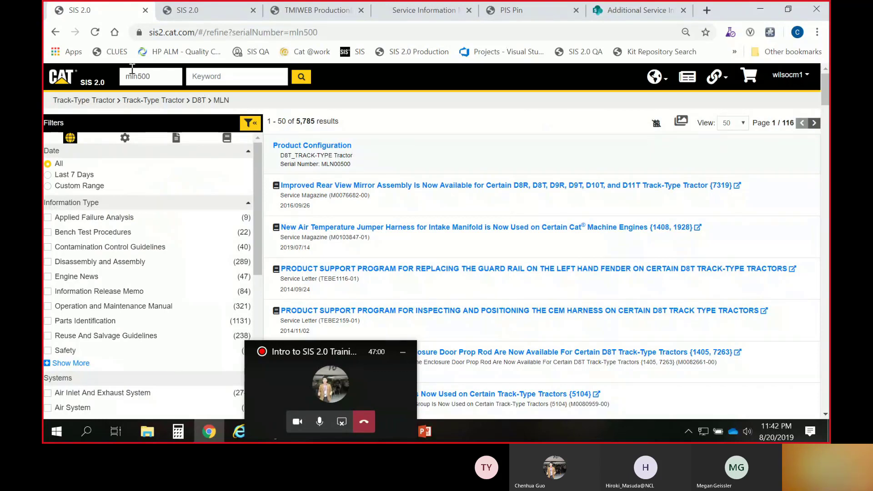
Step: Clear the serial number and search for the media number SEBU8495 as a keyword instead
{"action": "left_click", "coordinate": [157, 77]}
{"action": "left_click_drag", "start_coordinate": [157, 76], "coordinate": [115, 82]}
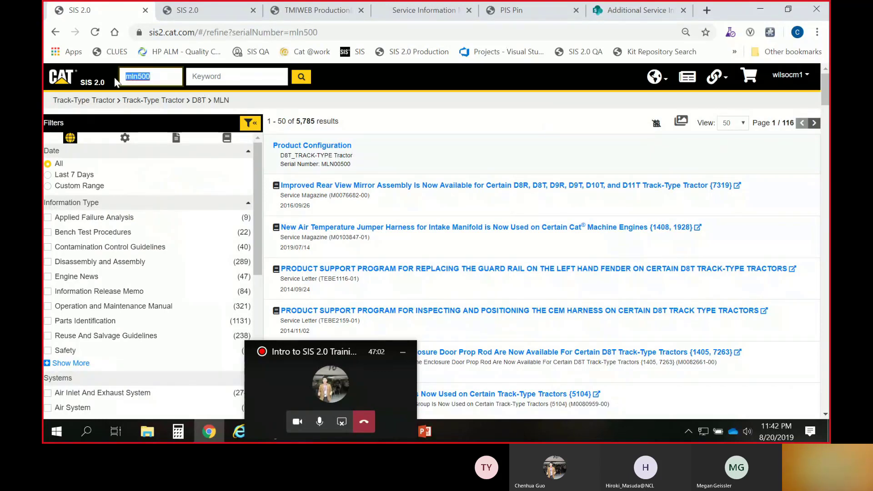
{"action": "key", "text": "BackSpace"}
{"action": "left_click", "coordinate": [226, 77]}
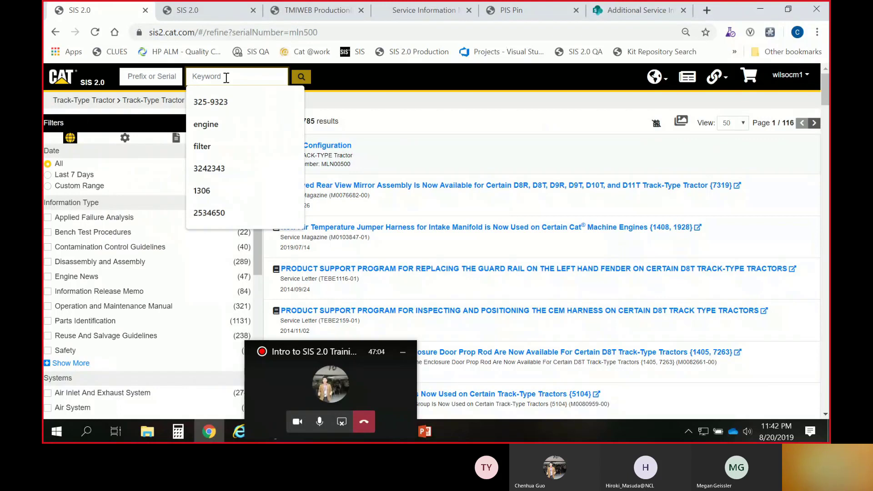
{"action": "type", "text": "se"}
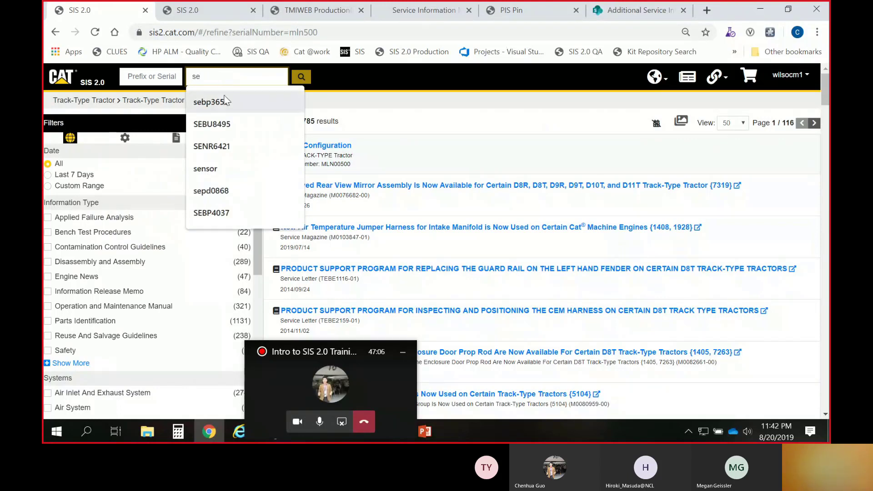
{"action": "left_click", "coordinate": [221, 127]}
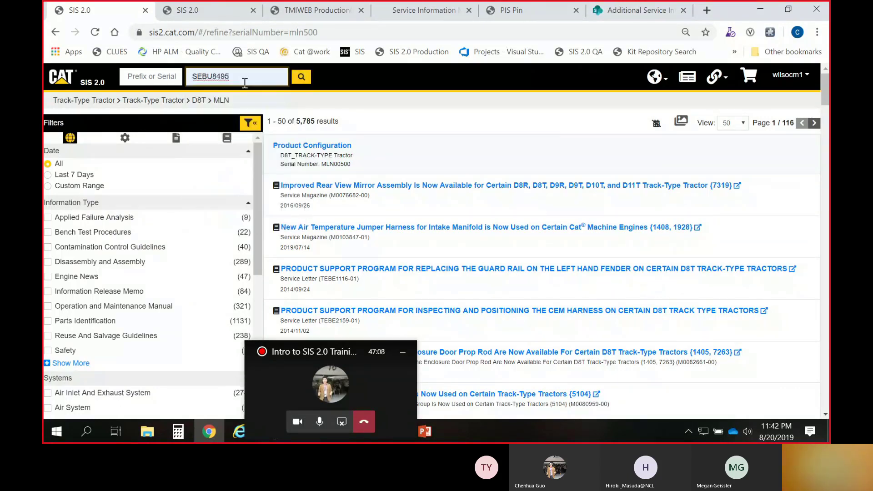
{"action": "left_click", "coordinate": [301, 77]}
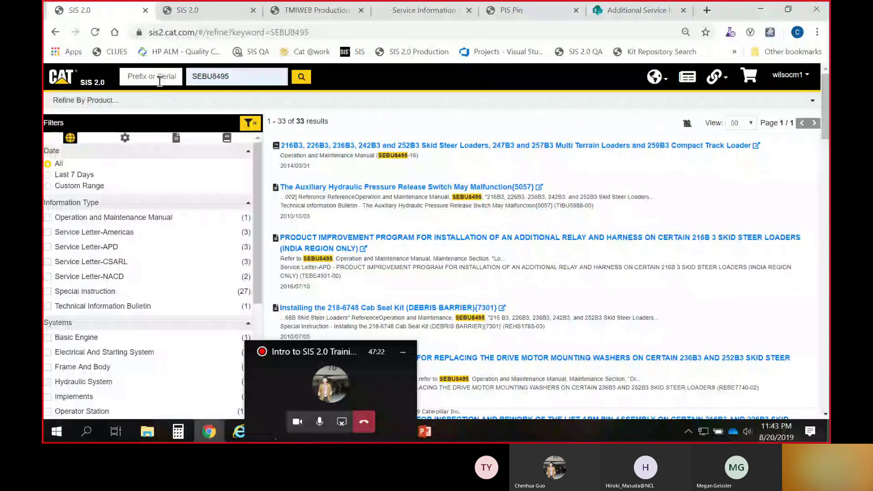
Step: Clear the keyword and search by serial number mln500 again
{"action": "double_click", "coordinate": [251, 80]}
{"action": "key", "text": "BackSpace"}
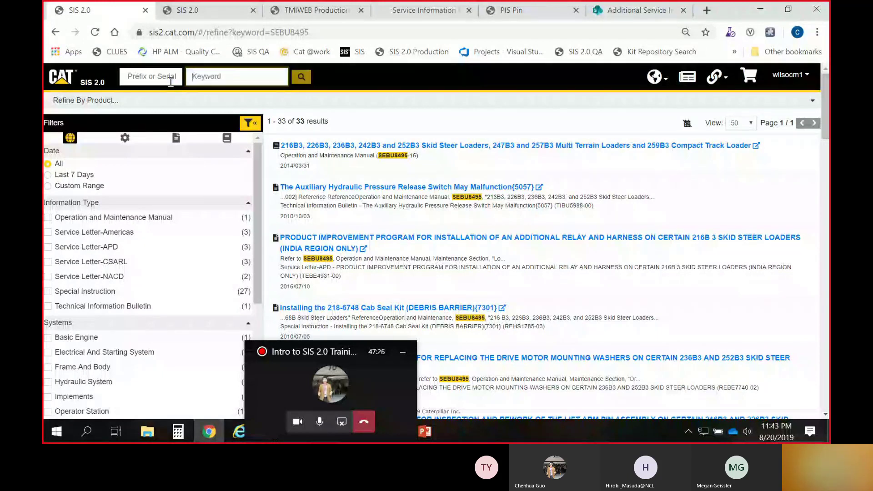
{"action": "left_click", "coordinate": [168, 80]}
{"action": "type", "text": "ml"}
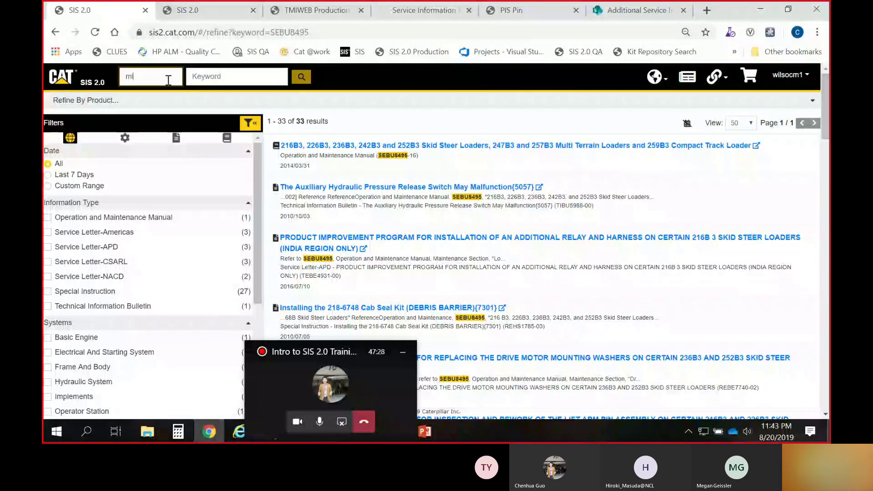
{"action": "type", "text": "n500"}
{"action": "key", "text": "Return"}
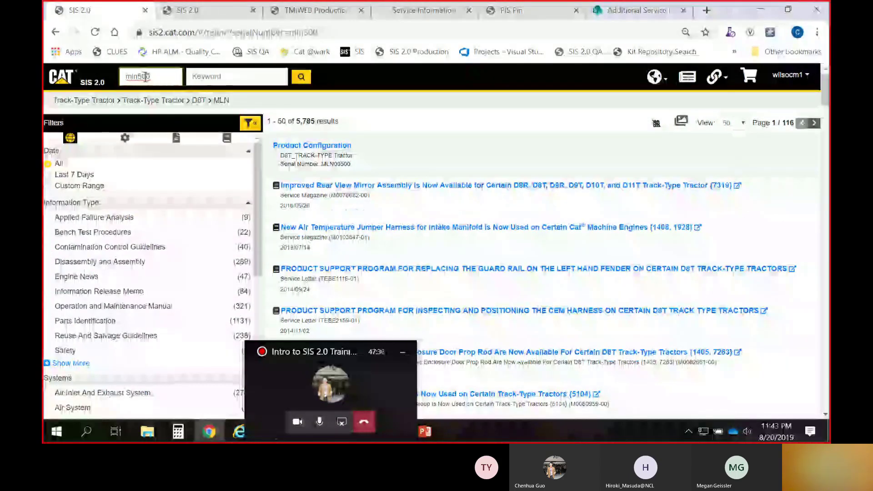
Step: Open the machine's Product Configuration from the search results, and return to the results
{"action": "left_click", "coordinate": [332, 151]}
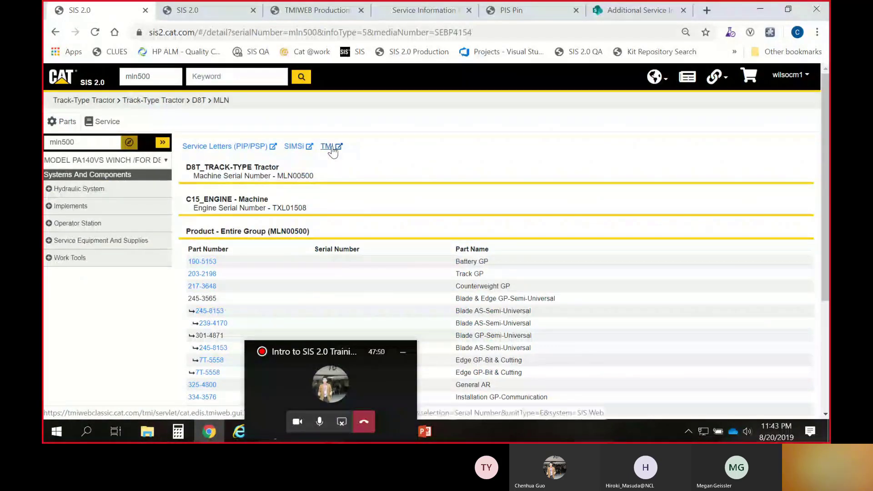
{"action": "left_click", "coordinate": [55, 32]}
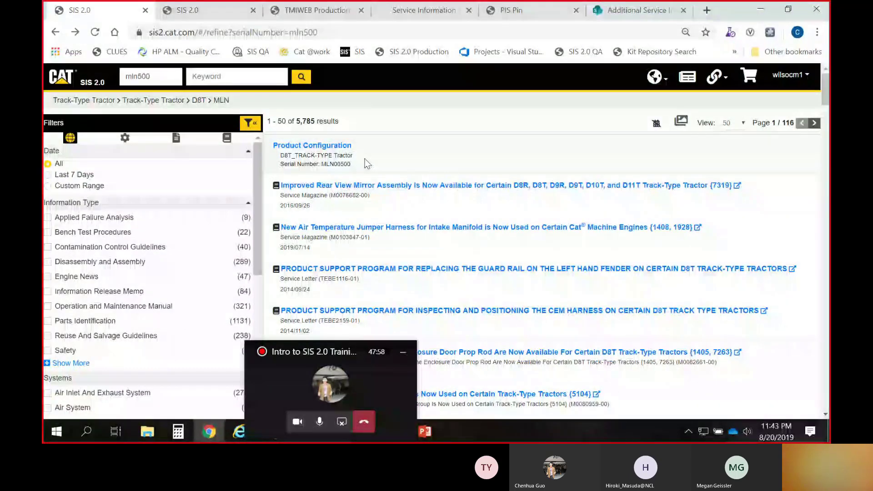
Step: Narrow the mln500 results to parts, media and articles in turn, and return to all results
{"action": "left_click", "coordinate": [122, 144]}
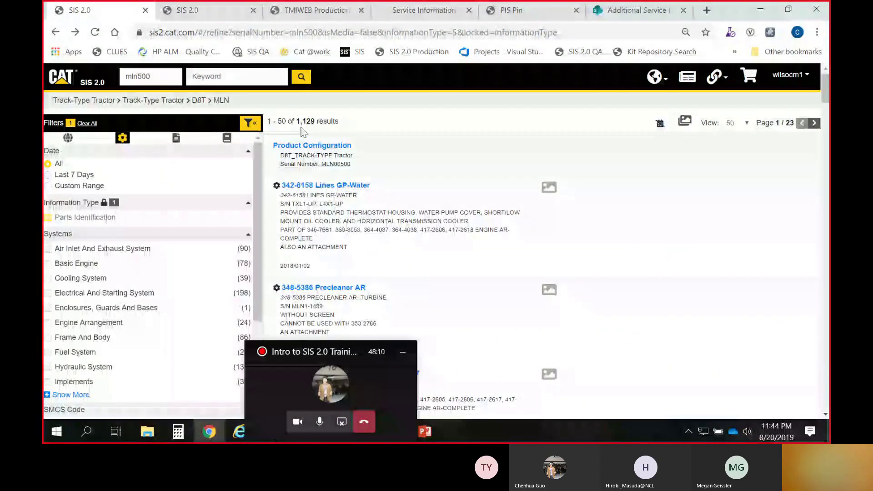
{"action": "left_click", "coordinate": [176, 143]}
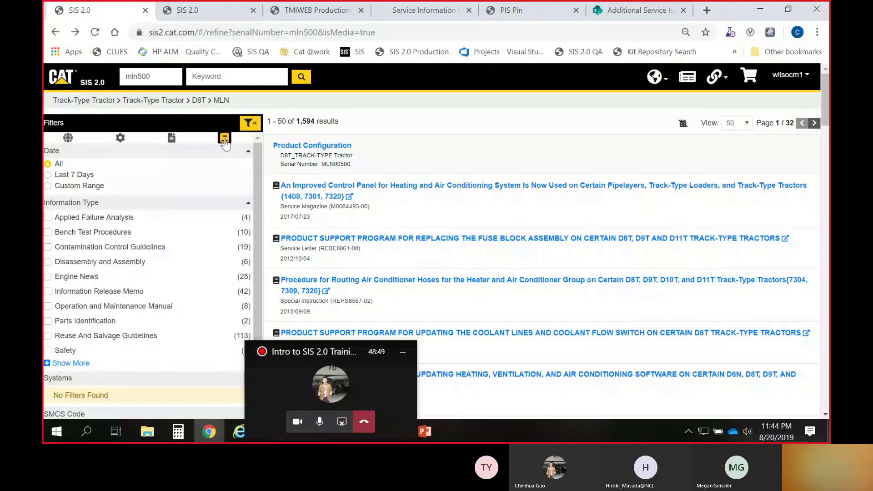
{"action": "left_click", "coordinate": [171, 139]}
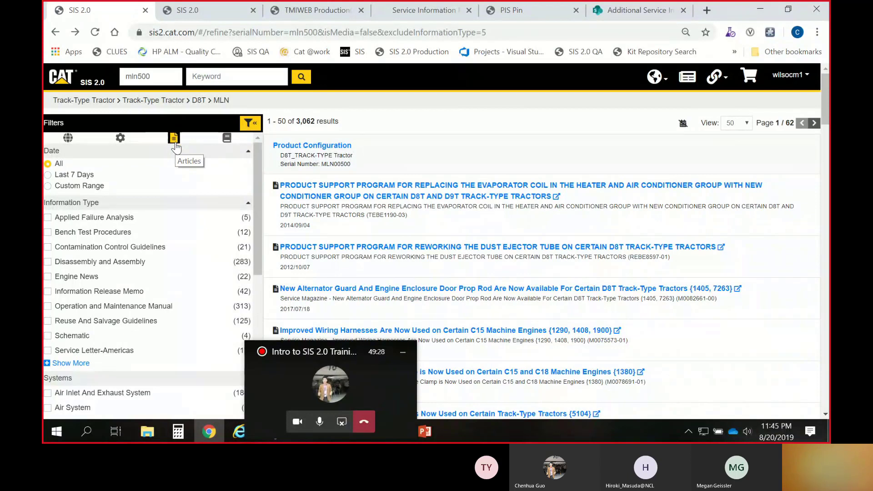
{"action": "left_click", "coordinate": [68, 141]}
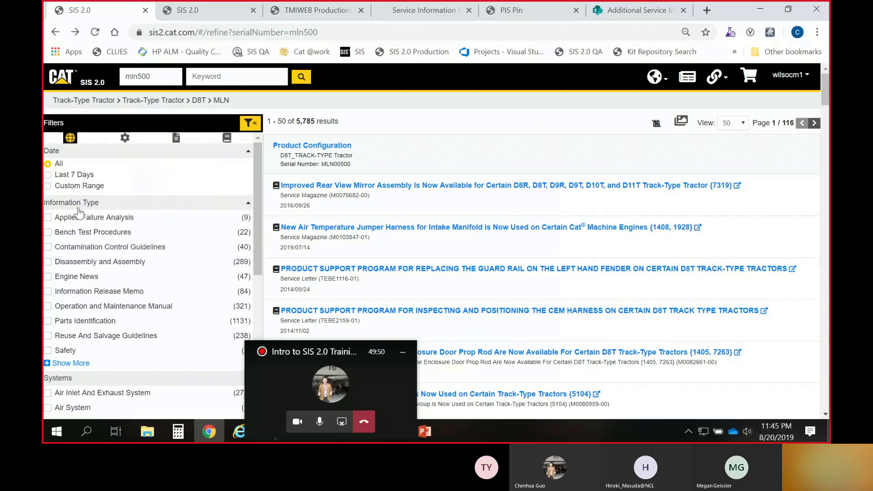
Step: Expand the full list of information types and examine the information type, systems and SMCS code filters
{"action": "scroll", "coordinate": [134, 230], "scroll_direction": "down", "scroll_amount": 3}
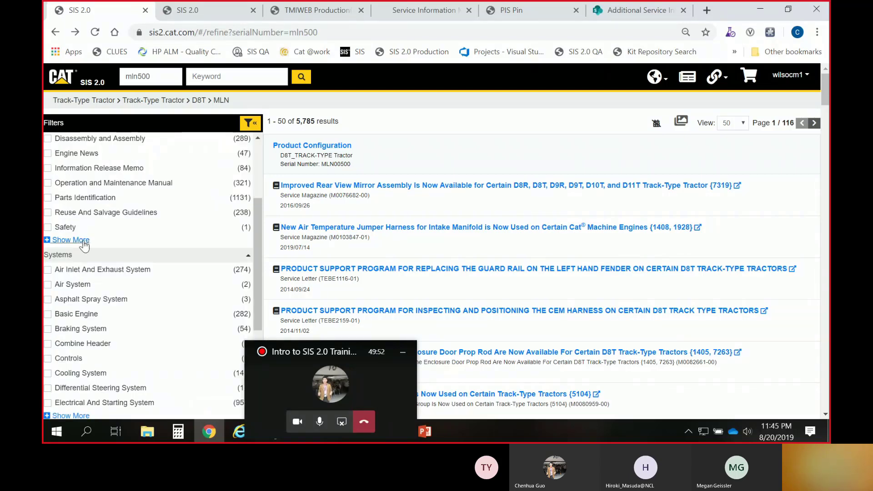
{"action": "left_click", "coordinate": [80, 243]}
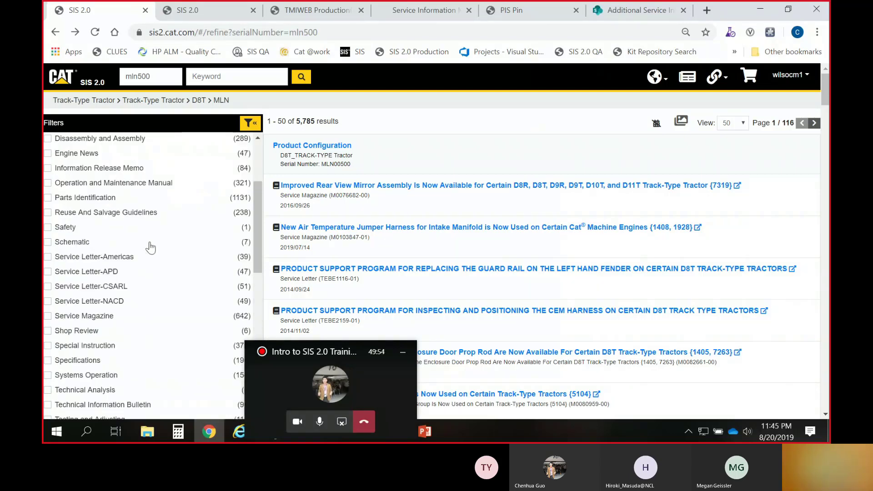
{"action": "scroll", "coordinate": [136, 248], "scroll_direction": "down", "scroll_amount": 4}
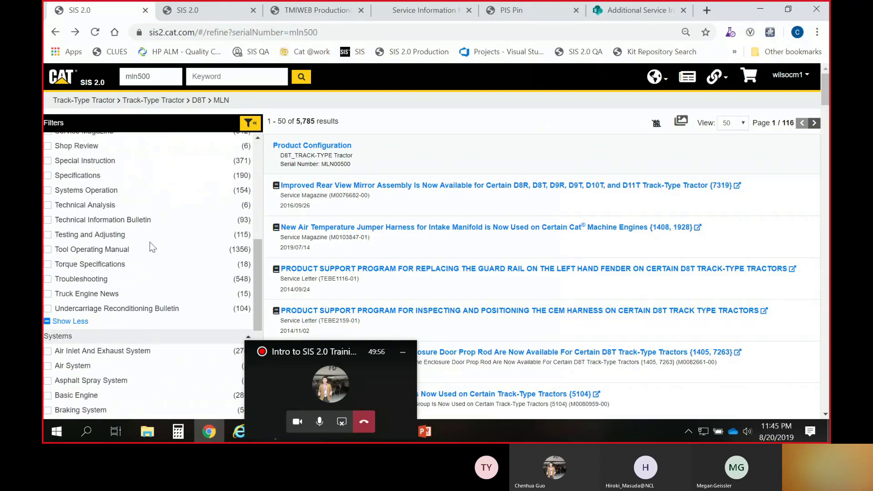
{"action": "scroll", "coordinate": [151, 247], "scroll_direction": "down", "scroll_amount": 1}
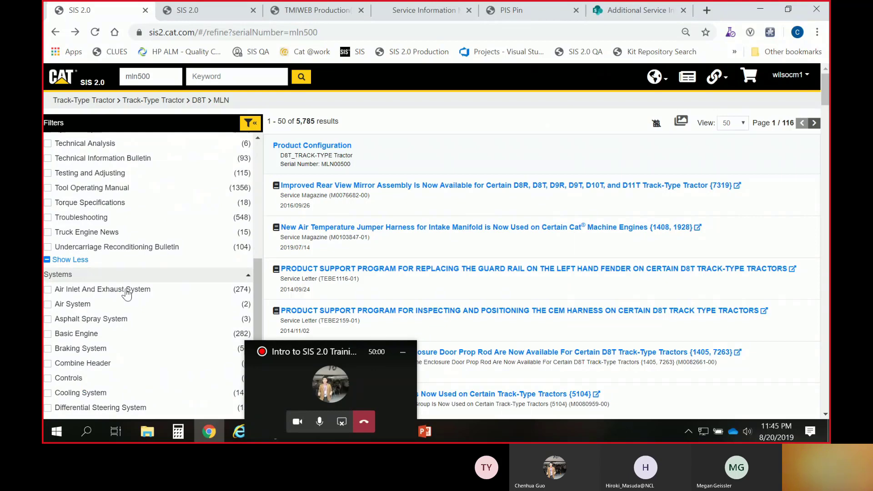
{"action": "scroll", "coordinate": [127, 295], "scroll_direction": "down", "scroll_amount": 4}
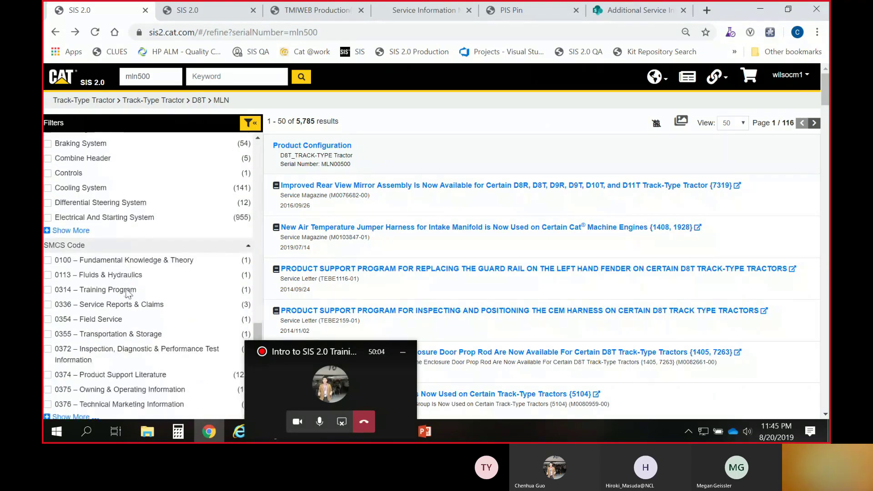
{"action": "scroll", "coordinate": [131, 323], "scroll_direction": "up", "scroll_amount": 7}
{"action": "scroll", "coordinate": [131, 323], "scroll_direction": "up", "scroll_amount": 6}
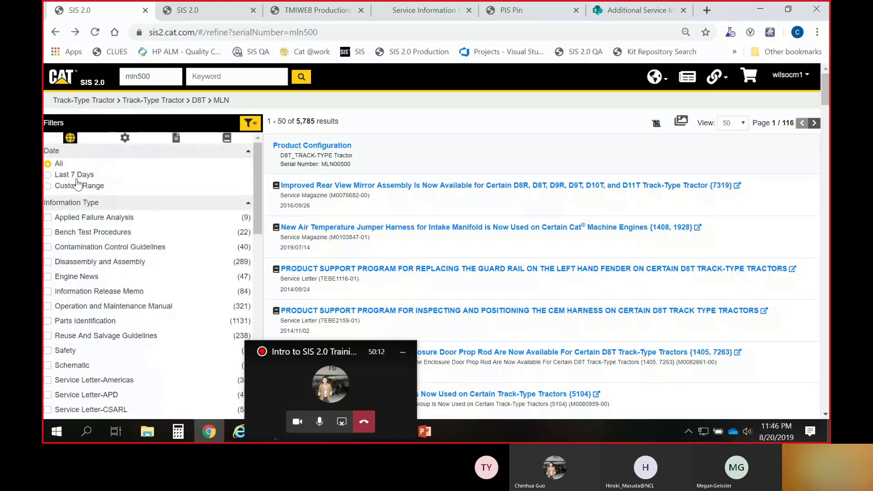
Step: Filter the mln500 results to the Engine News information type only, and clear all filters
{"action": "left_click", "coordinate": [75, 217]}
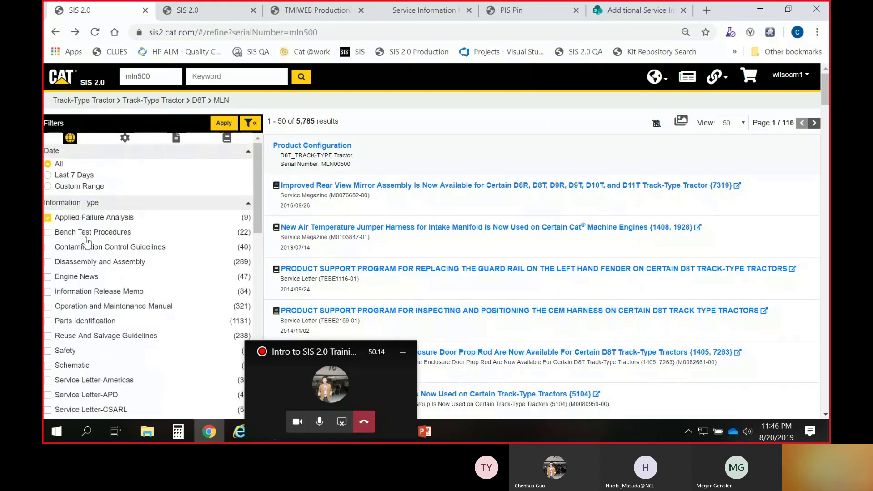
{"action": "left_click", "coordinate": [100, 279]}
{"action": "left_click", "coordinate": [113, 223]}
{"action": "left_click", "coordinate": [224, 125]}
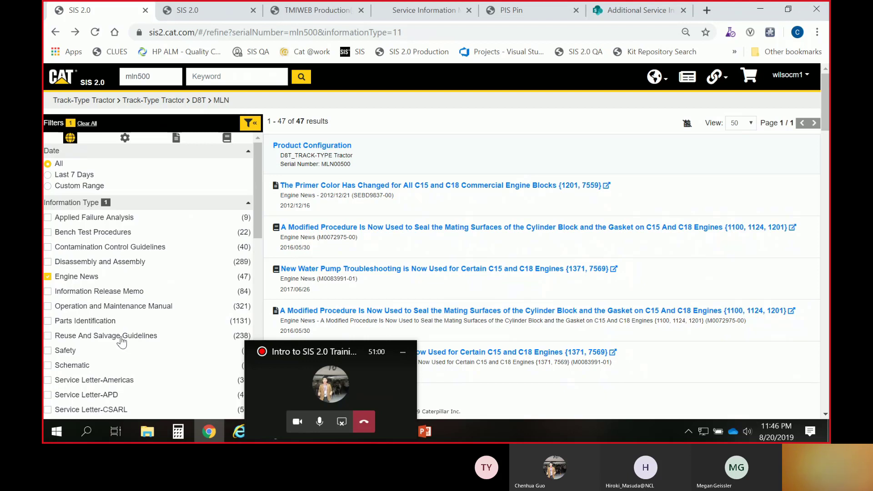
{"action": "left_click", "coordinate": [88, 123]}
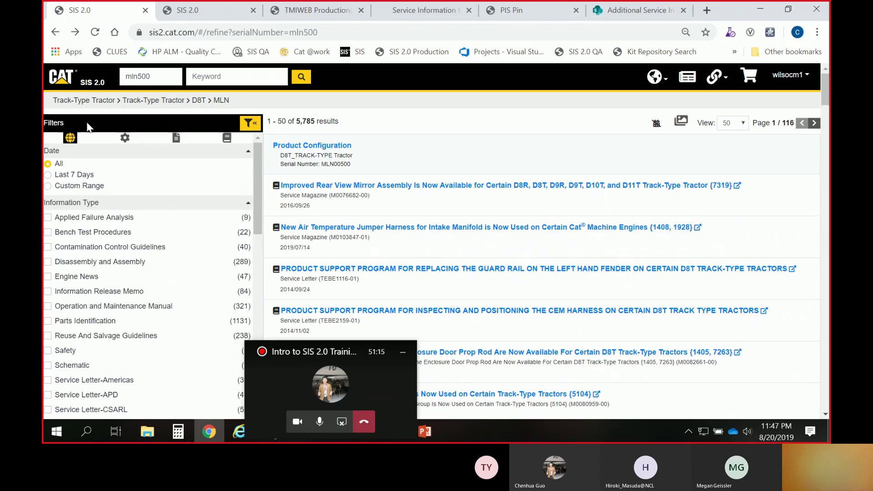
Step: Limit the results to parts, then preview the illustration of the 336-3663 Mounting GP-Cylinder and close the preview
{"action": "left_click", "coordinate": [126, 142]}
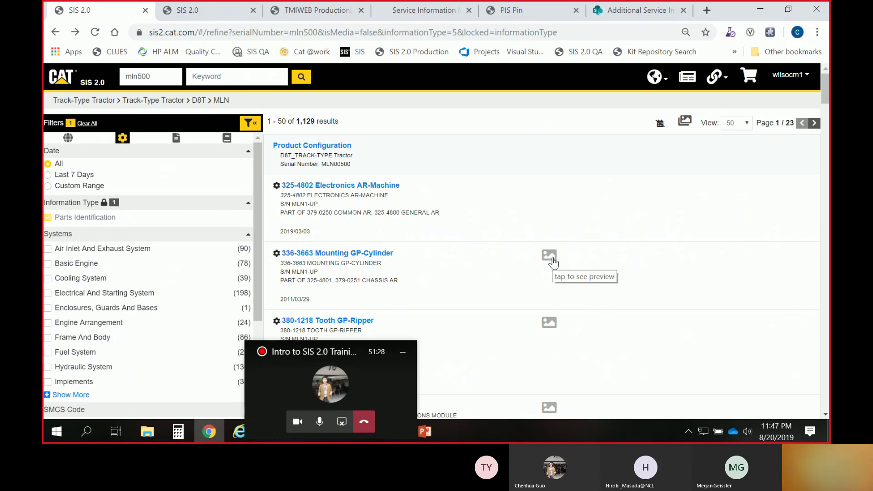
{"action": "left_click", "coordinate": [552, 259]}
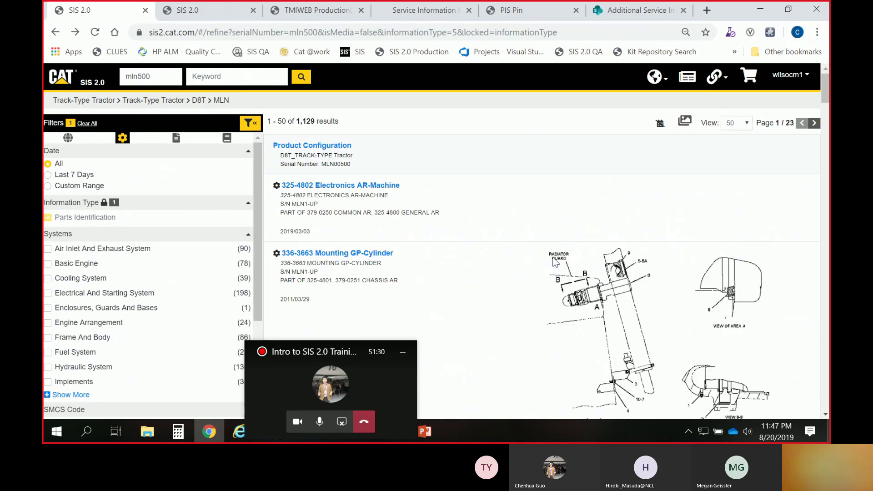
{"action": "scroll", "coordinate": [553, 260], "scroll_direction": "down", "scroll_amount": 1}
{"action": "scroll", "coordinate": [553, 262], "scroll_direction": "down", "scroll_amount": 2}
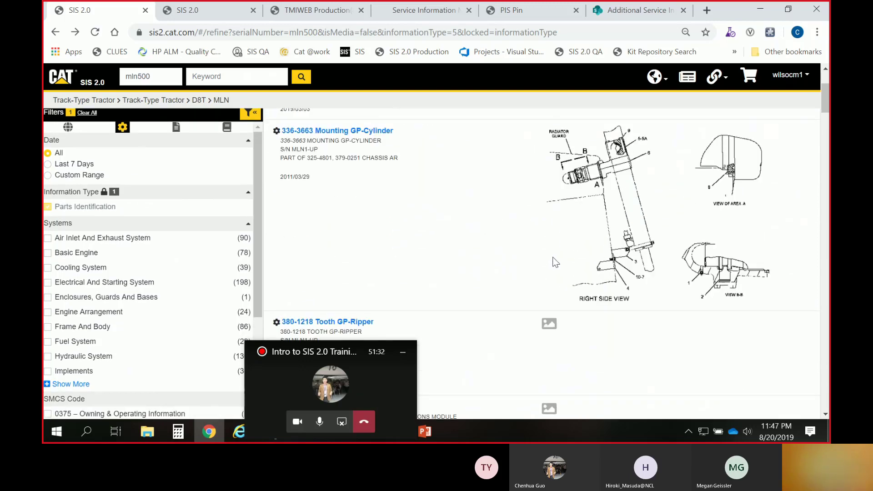
{"action": "scroll", "coordinate": [553, 261], "scroll_direction": "up", "scroll_amount": 2}
{"action": "left_click", "coordinate": [587, 229]}
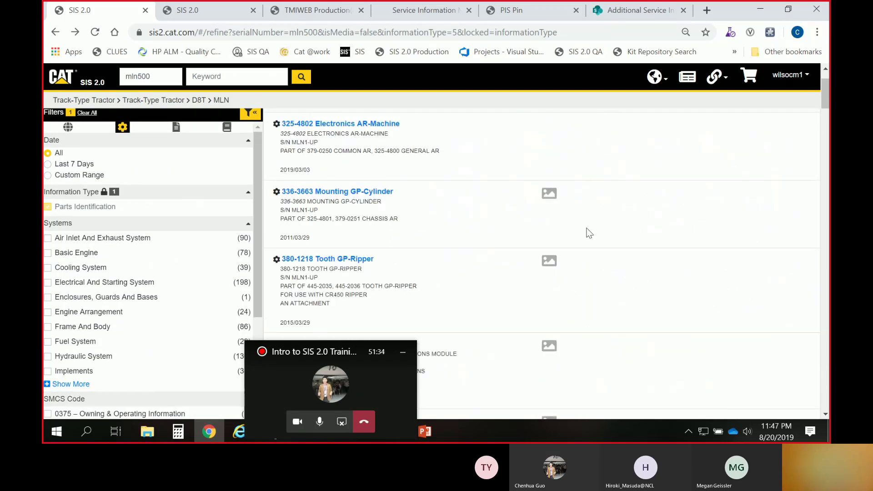
{"action": "scroll", "coordinate": [596, 241], "scroll_direction": "up", "scroll_amount": 2}
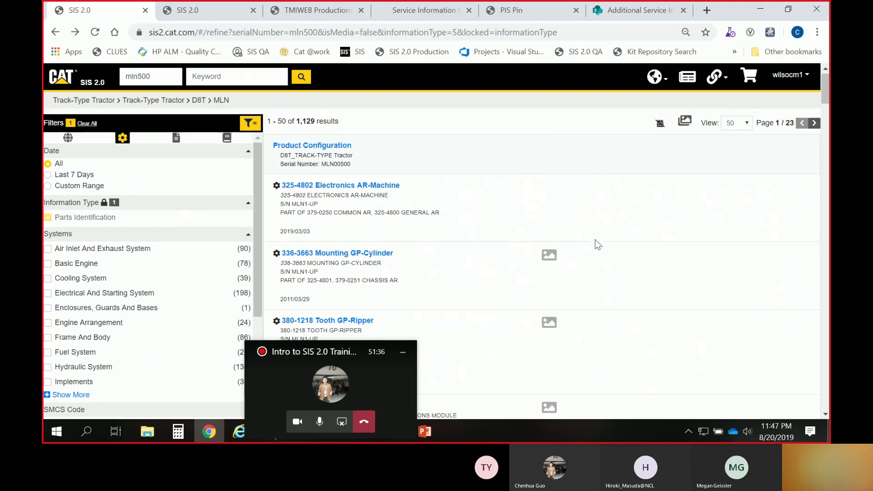
Step: Display all illustrations inline in the parts results, look through them, and close all images
{"action": "left_click", "coordinate": [684, 123]}
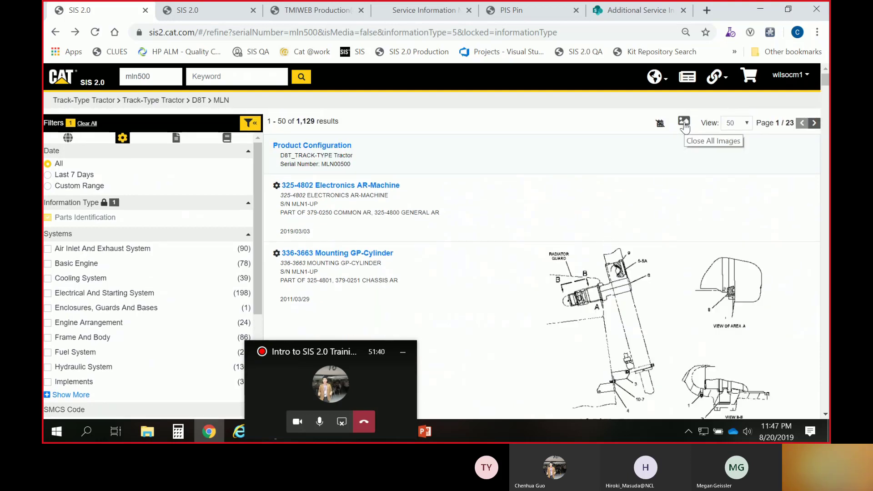
{"action": "scroll", "coordinate": [675, 257], "scroll_direction": "down", "scroll_amount": 5}
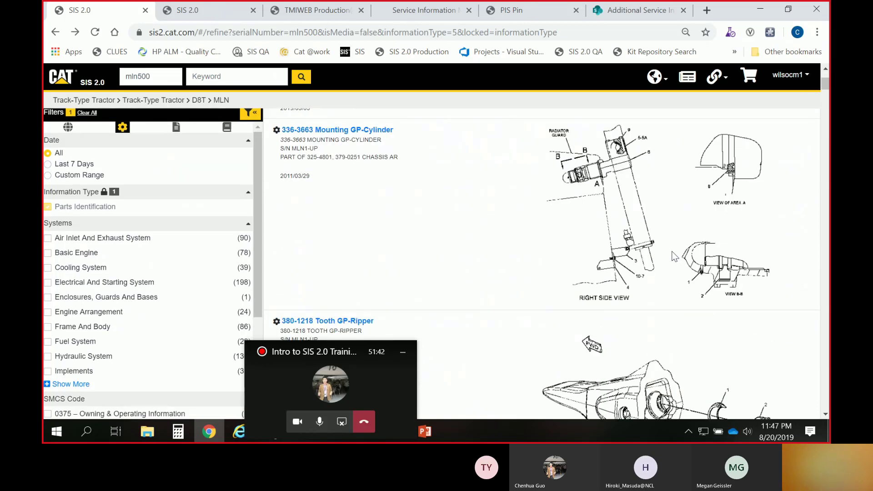
{"action": "scroll", "coordinate": [675, 257], "scroll_direction": "up", "scroll_amount": 8}
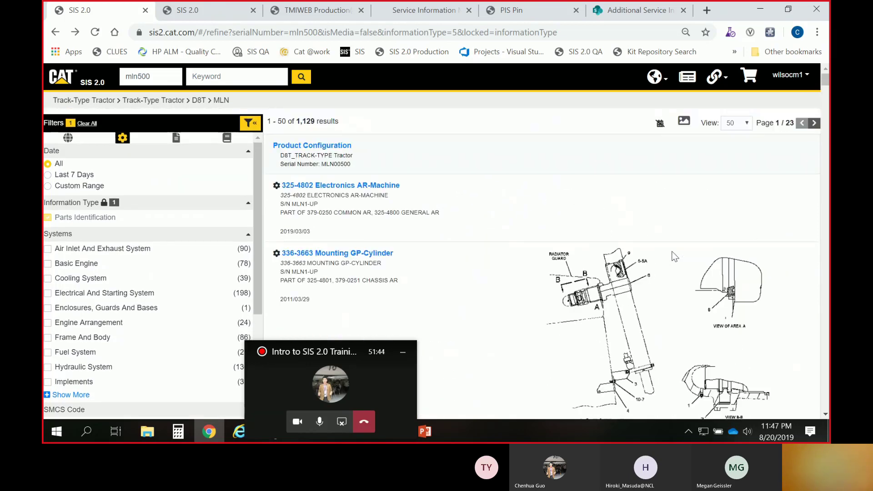
{"action": "left_click", "coordinate": [680, 123]}
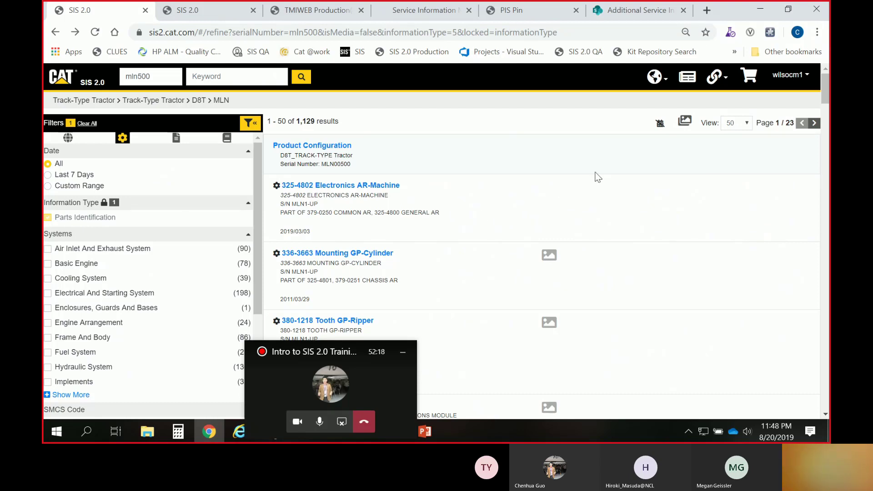
Step: Sort the parts results by date in descending and ascending order, and remove the date sorting
{"action": "left_click", "coordinate": [658, 126]}
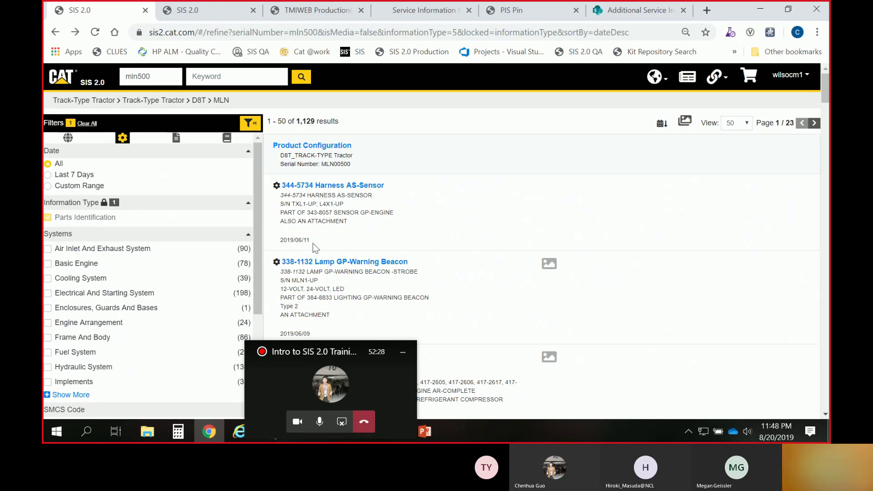
{"action": "left_click", "coordinate": [661, 124]}
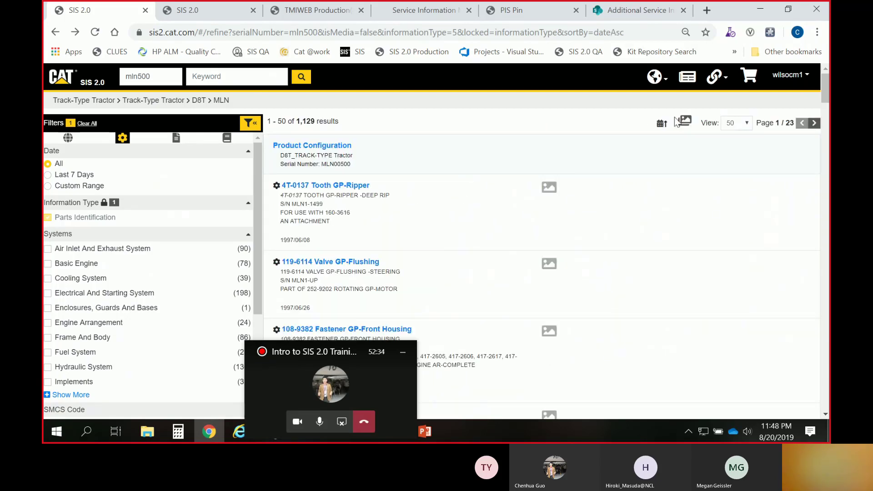
{"action": "left_click", "coordinate": [661, 124]}
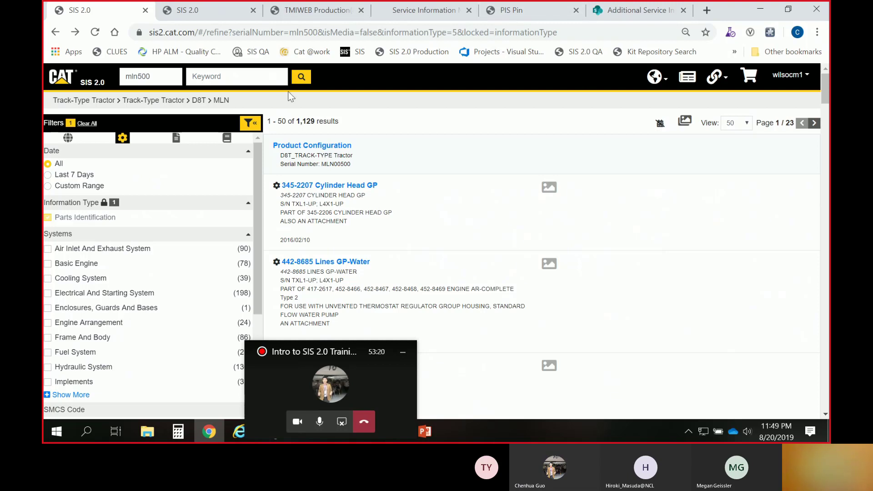
Step: Search mln500 for the keyword 3254806 and open the 325-4806 Power Train AR result
{"action": "left_click", "coordinate": [225, 82]}
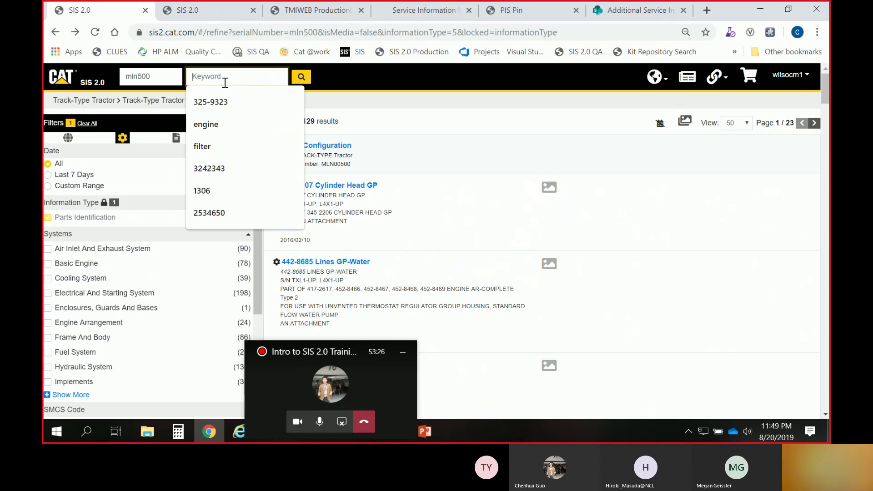
{"action": "type", "text": "325"}
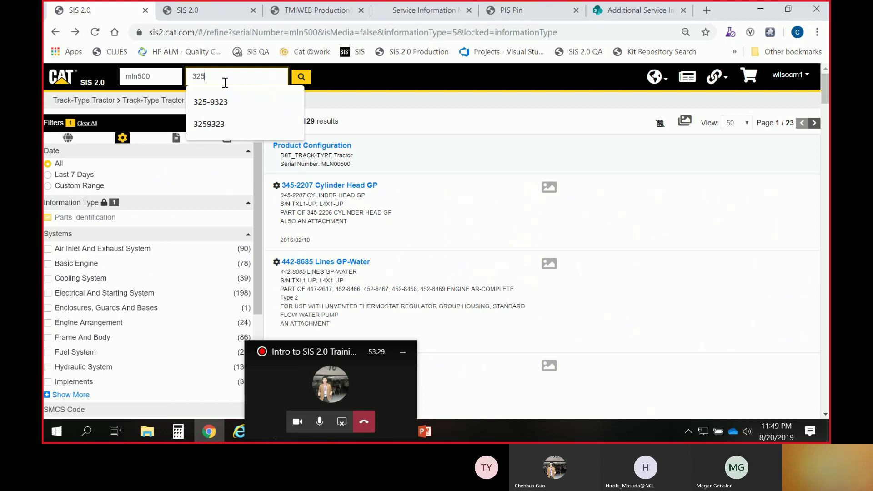
{"action": "type", "text": "4806"}
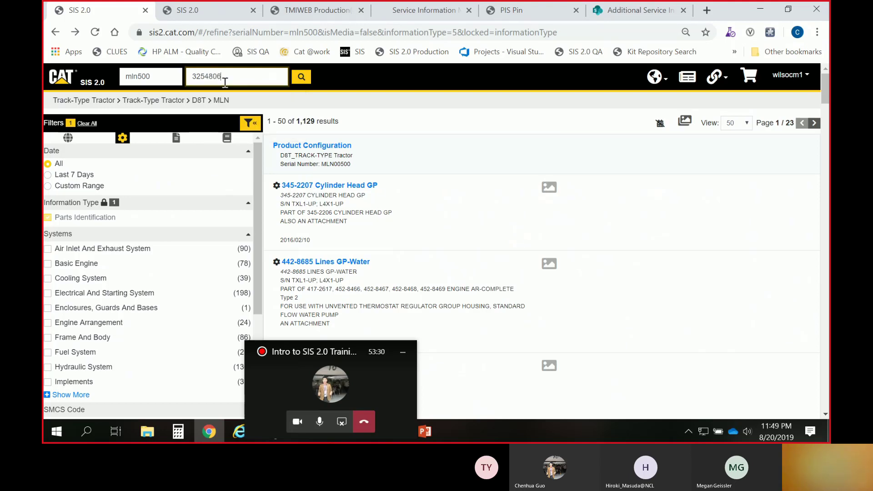
{"action": "key", "text": "Return"}
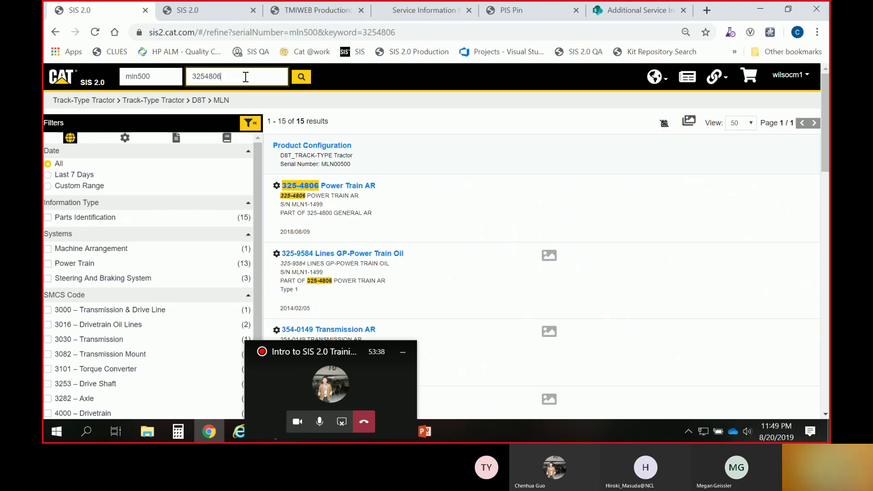
{"action": "left_click", "coordinate": [332, 186]}
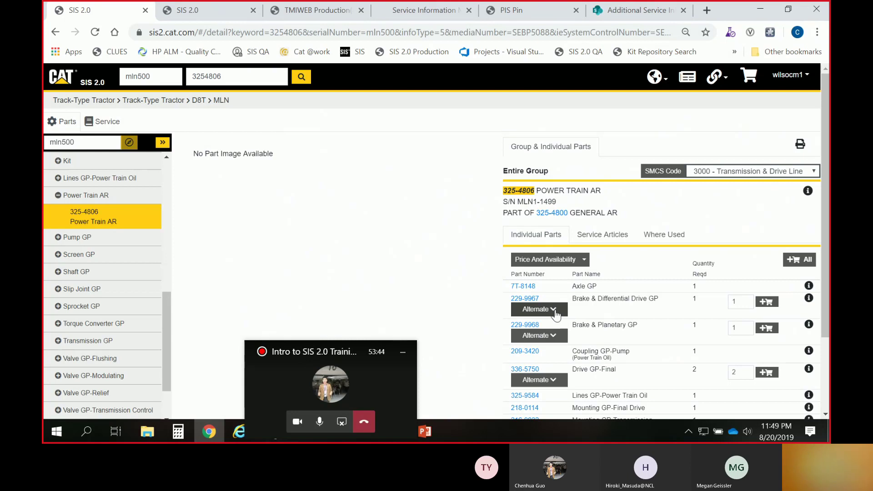
Step: Expand the alternates of parts 229-9967 and 229-9968, and highlight the name of the reman part 10R-9973
{"action": "left_click", "coordinate": [554, 311]}
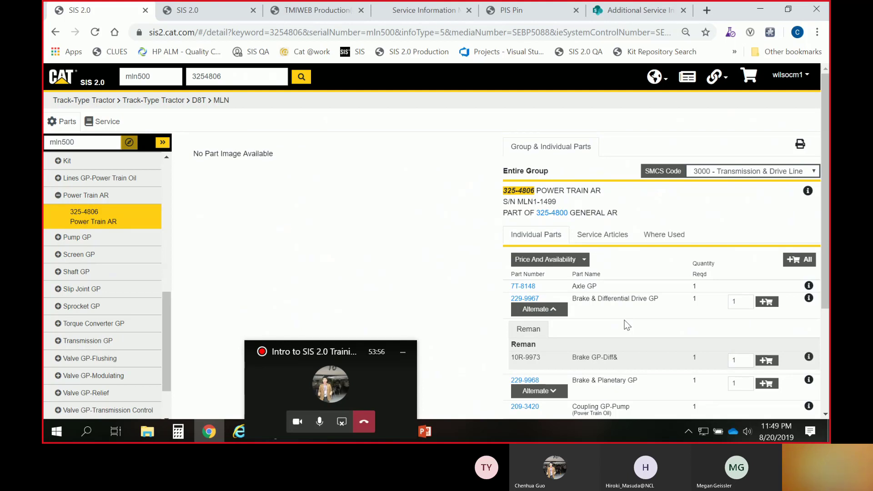
{"action": "scroll", "coordinate": [624, 320], "scroll_direction": "down", "scroll_amount": 1}
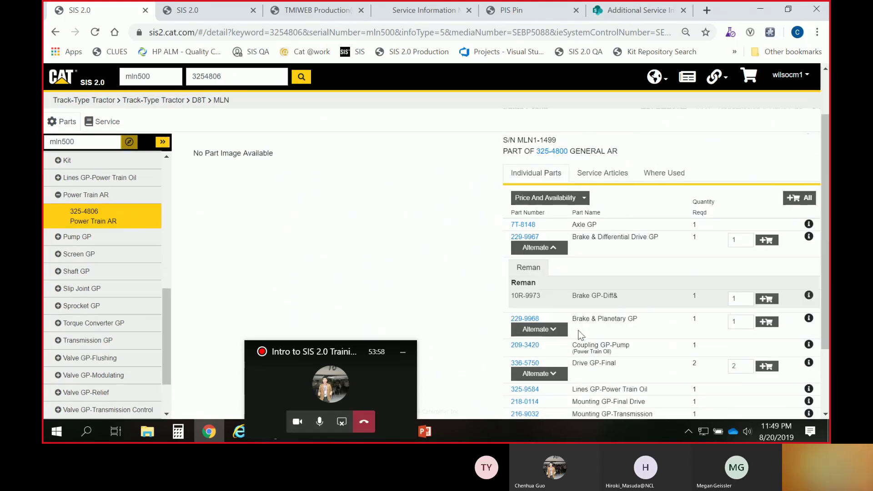
{"action": "left_click", "coordinate": [557, 333]}
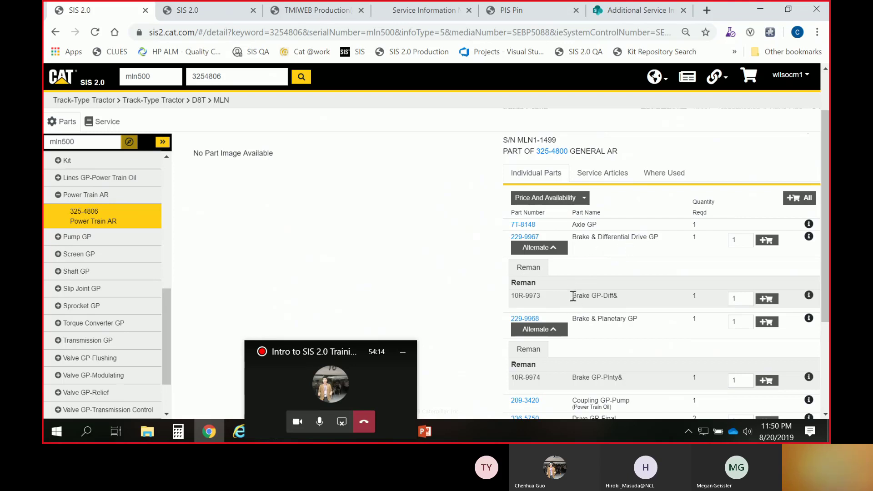
{"action": "left_click_drag", "start_coordinate": [572, 296], "coordinate": [622, 296]}
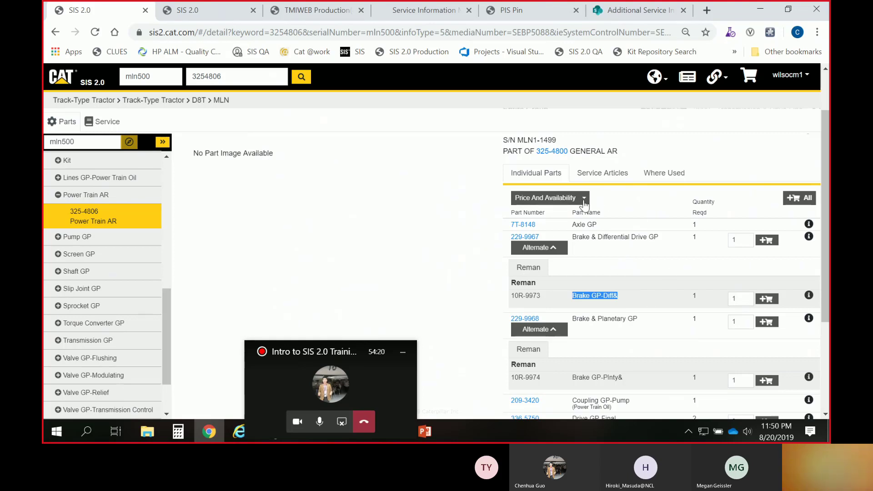
Step: Show in-store availability for the Power Train AR parts, and open the 7T-8148 Axle GP
{"action": "left_click", "coordinate": [560, 199]}
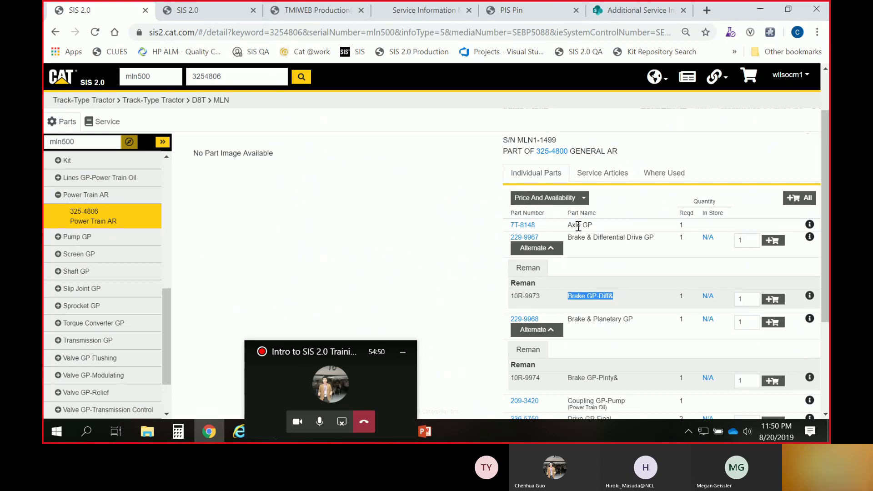
{"action": "left_click", "coordinate": [526, 231]}
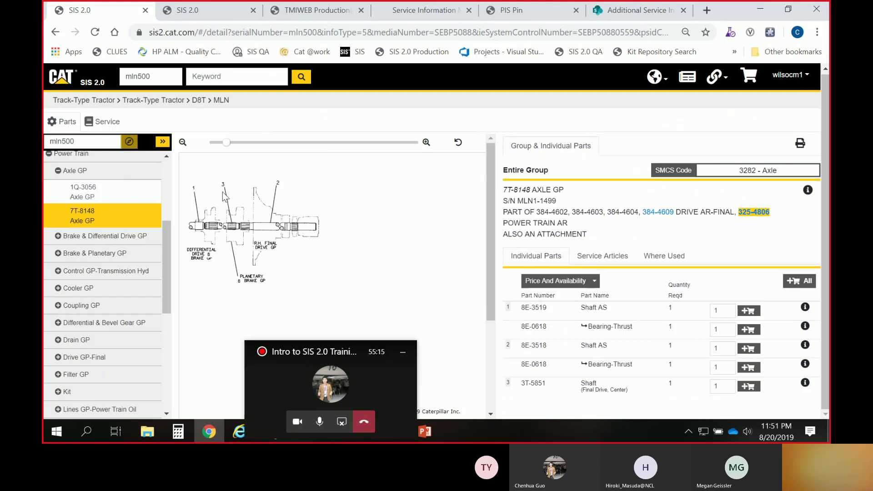
Step: Search mln500 for the keyword 3388657 and open the 338-8657 Cylinder & Lines GP result
{"action": "left_click", "coordinate": [212, 80]}
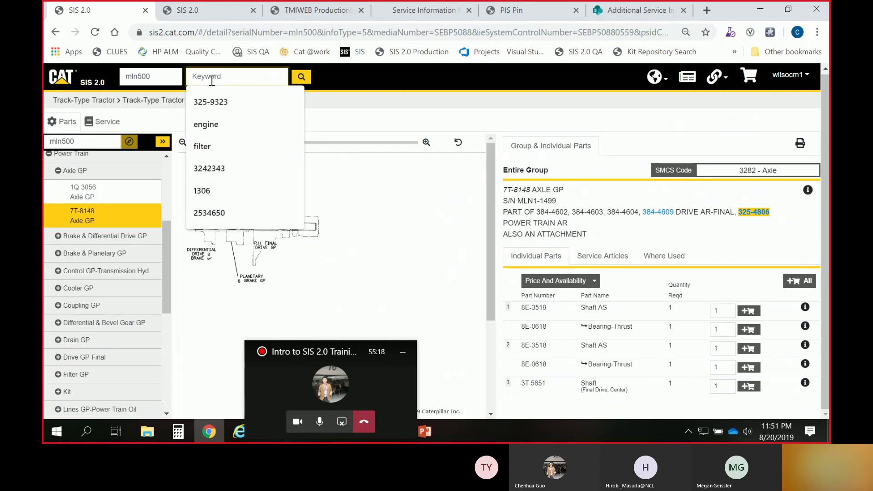
{"action": "type", "text": "3"}
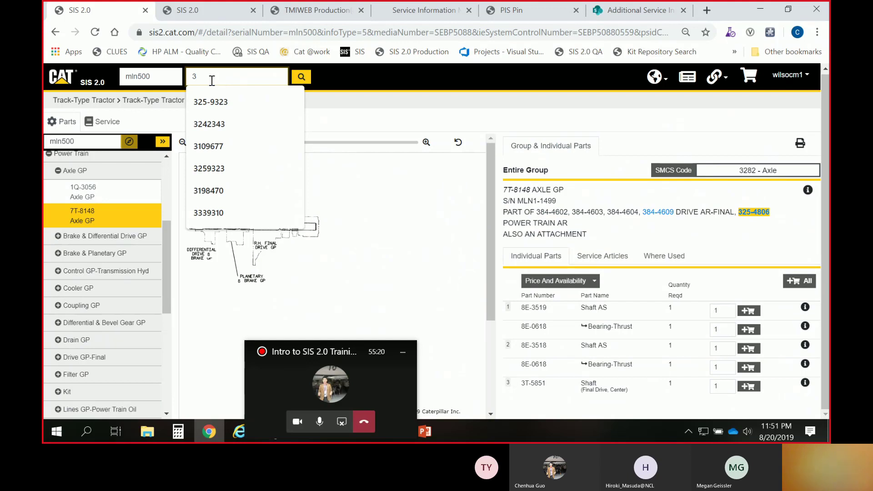
{"action": "type", "text": "38"}
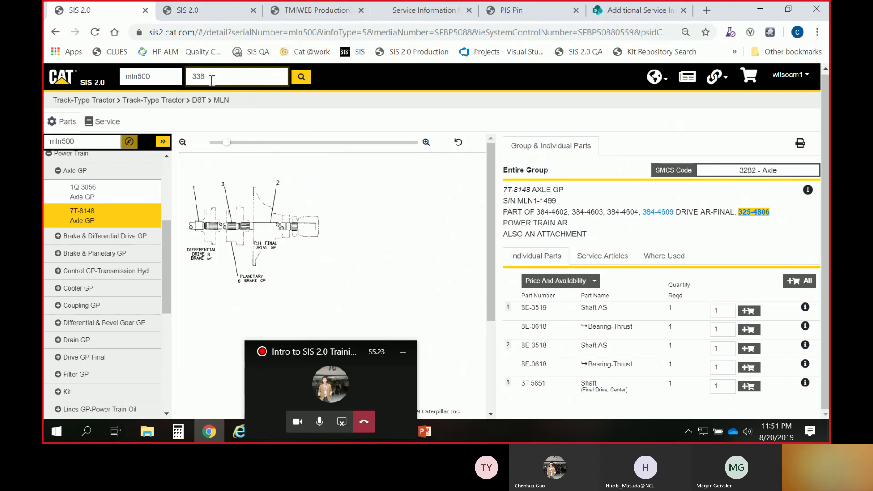
{"action": "type", "text": "86"}
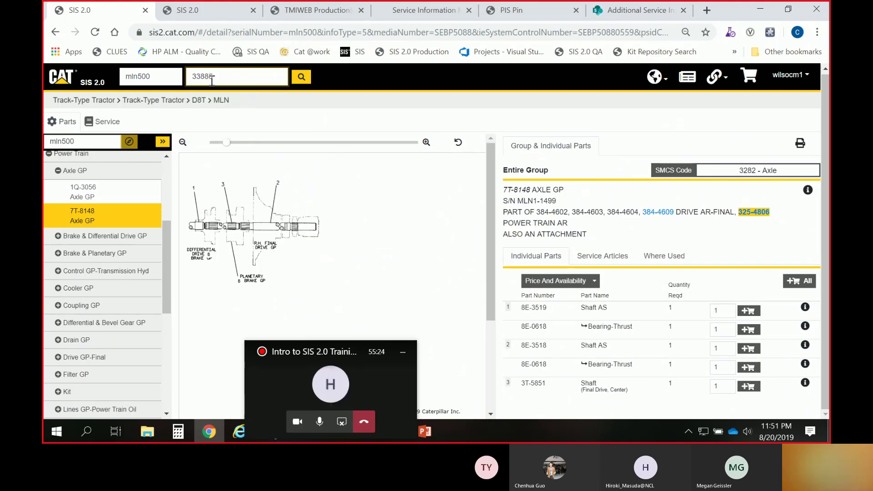
{"action": "type", "text": "57"}
{"action": "key", "text": "Return"}
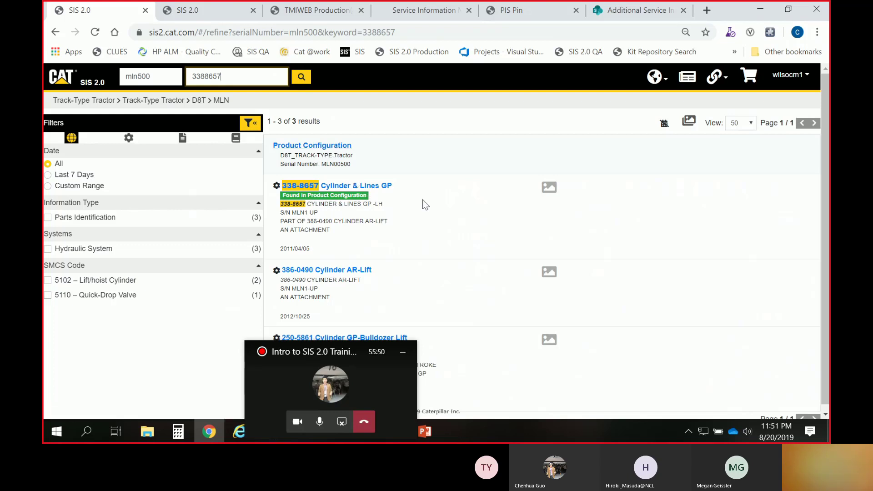
{"action": "left_click", "coordinate": [362, 187]}
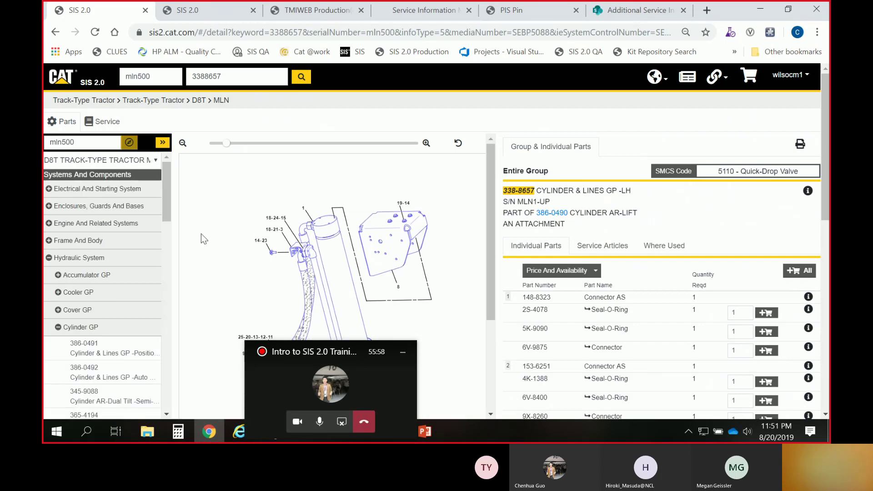
Step: Expand Engine And Related Systems down to Engine AR under Engine Arrangement, and examine the engine arrangements listed
{"action": "left_click", "coordinate": [120, 230]}
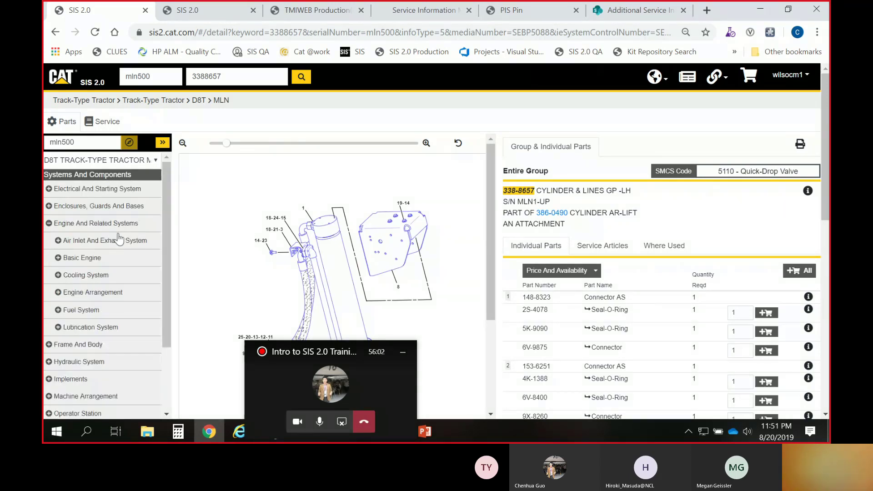
{"action": "left_click", "coordinate": [108, 293]}
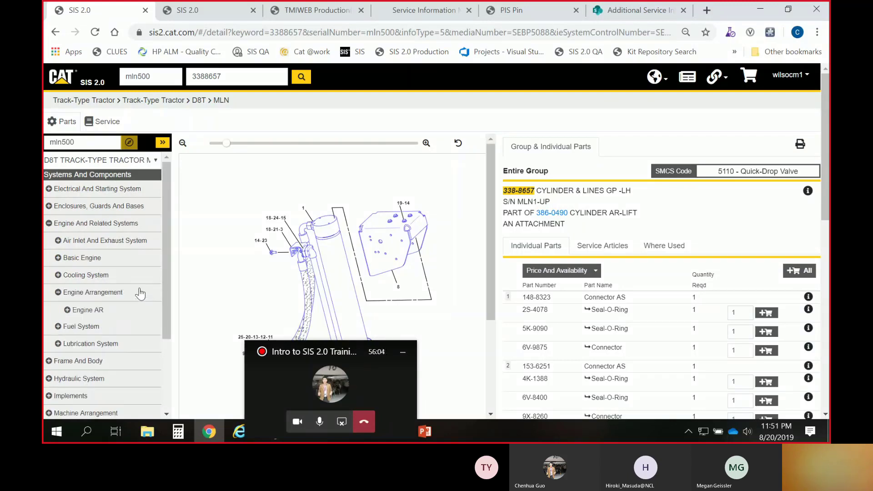
{"action": "left_click", "coordinate": [117, 310]}
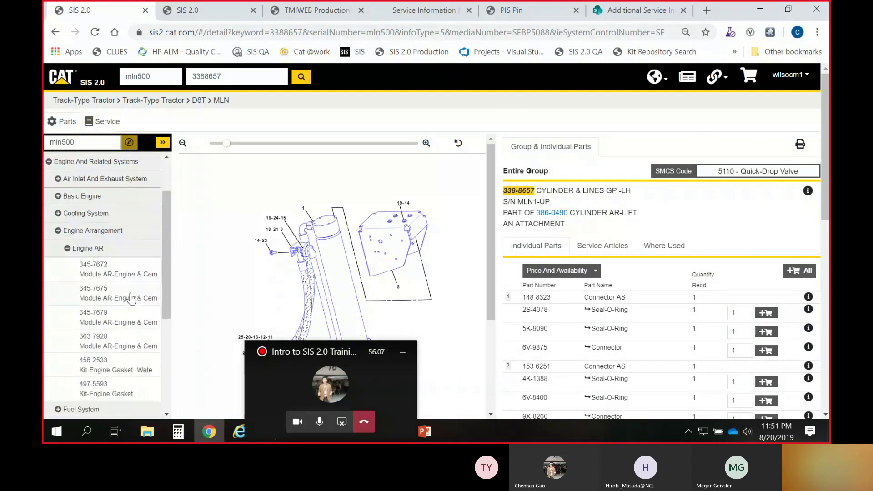
{"action": "scroll", "coordinate": [128, 302], "scroll_direction": "down", "scroll_amount": 3}
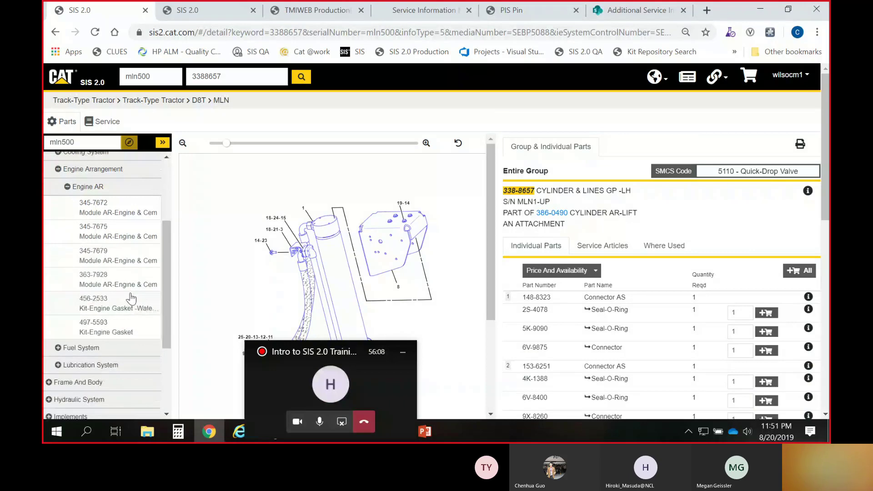
{"action": "scroll", "coordinate": [131, 298], "scroll_direction": "up", "scroll_amount": 3}
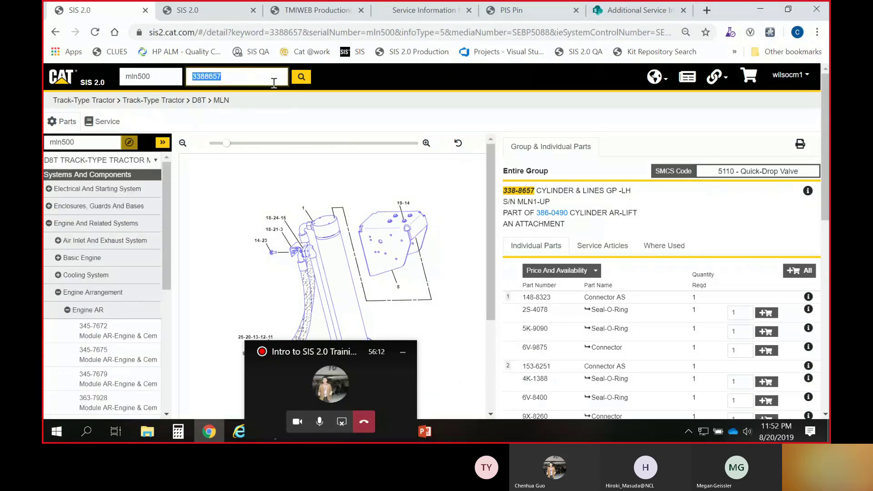
Step: Rerun the 3388657 search and open the Product Configuration, down to the Engine - Entire Group section
{"action": "left_click", "coordinate": [302, 79]}
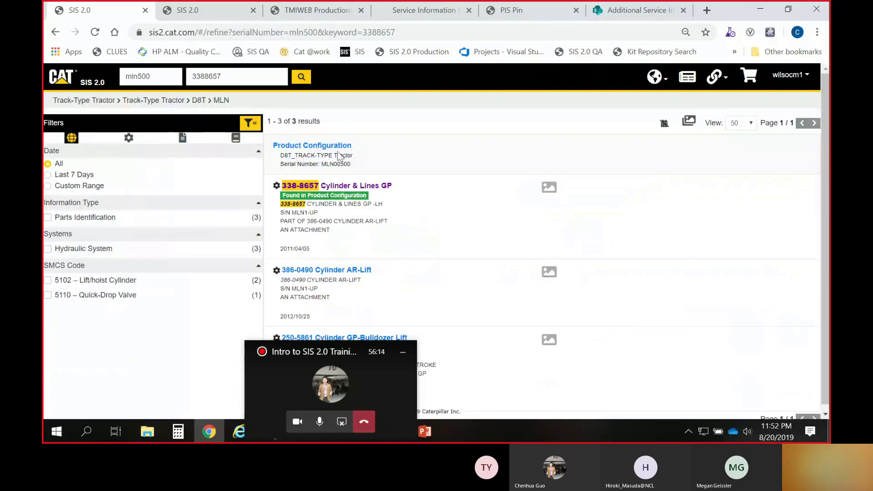
{"action": "left_click", "coordinate": [337, 147]}
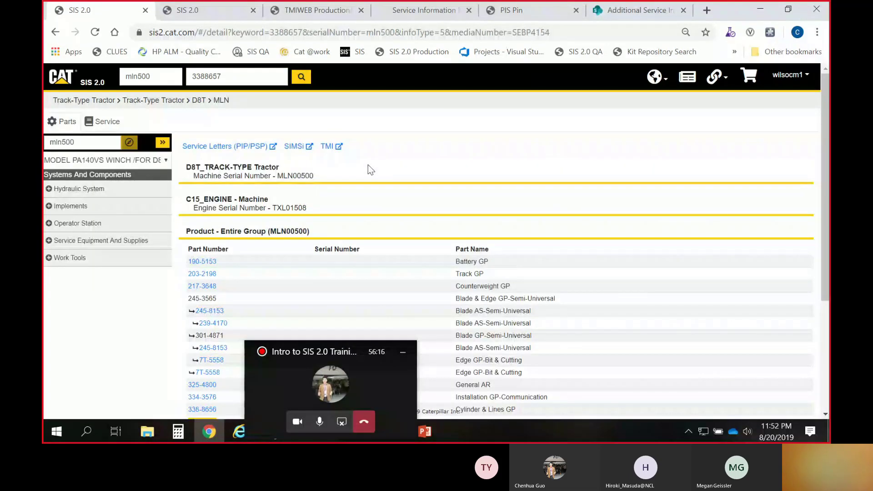
{"action": "scroll", "coordinate": [367, 165], "scroll_direction": "down", "scroll_amount": 2}
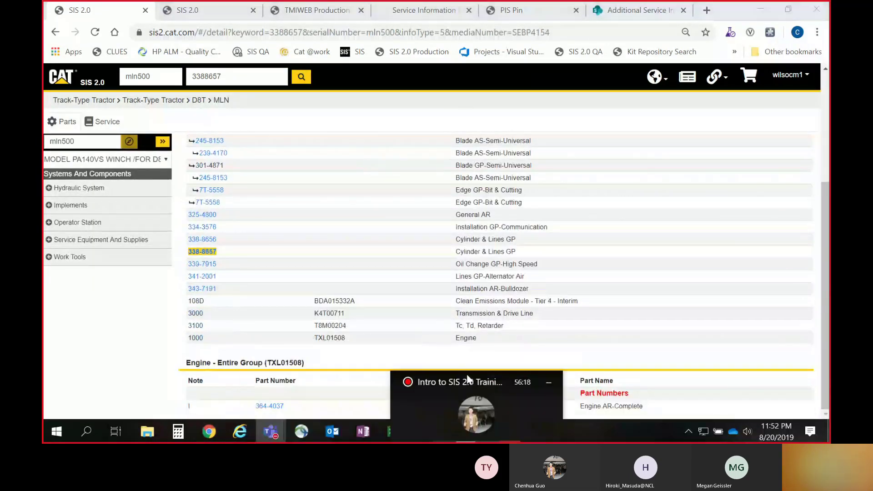
Step: Open the 364-4037 Engine AR-Complete from the product configuration and examine its individual parts
{"action": "left_click", "coordinate": [269, 406]}
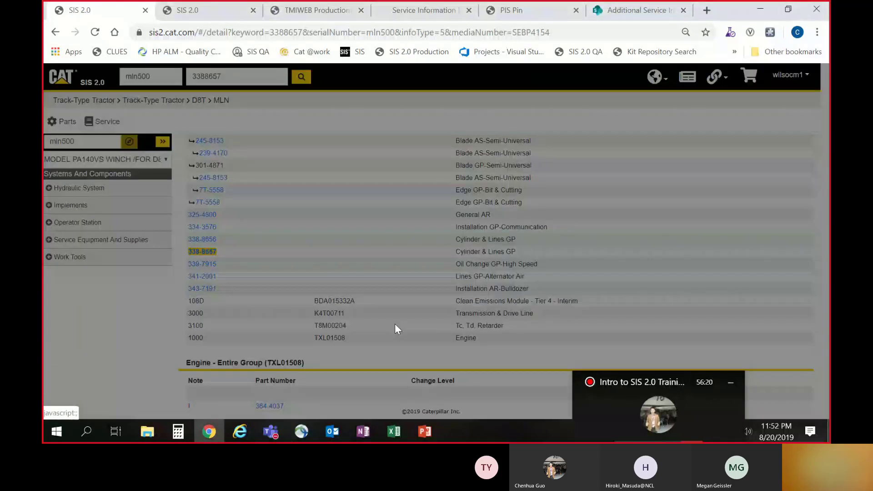
{"action": "left_click", "coordinate": [545, 154]}
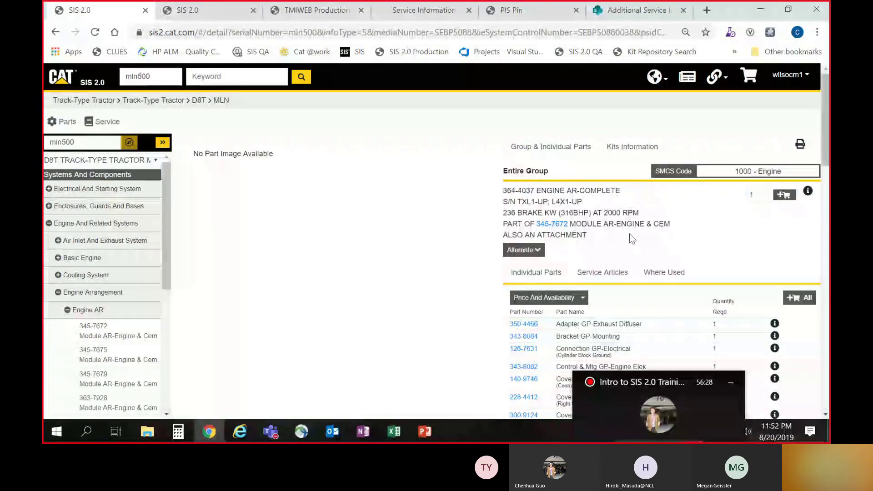
{"action": "scroll", "coordinate": [632, 238], "scroll_direction": "down", "scroll_amount": 3}
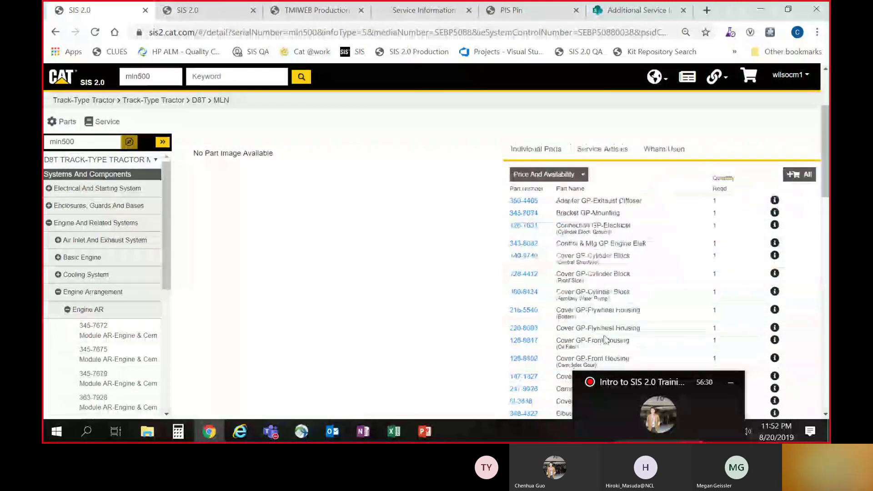
Step: Expand the alternates of the 364-4037 Engine AR-Complete and inspect the contents of its 160-9874 Kit-Gasket (Scl) replacement kit
{"action": "scroll", "coordinate": [605, 339], "scroll_direction": "up", "scroll_amount": 3}
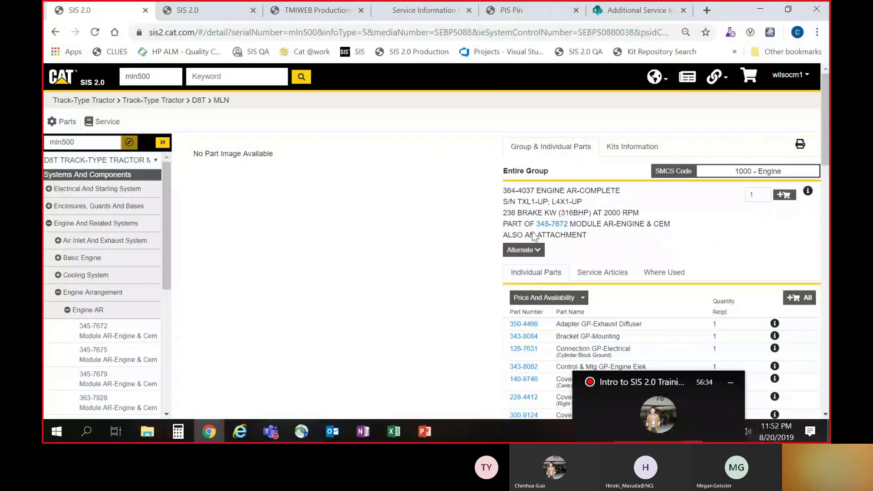
{"action": "left_click", "coordinate": [539, 258]}
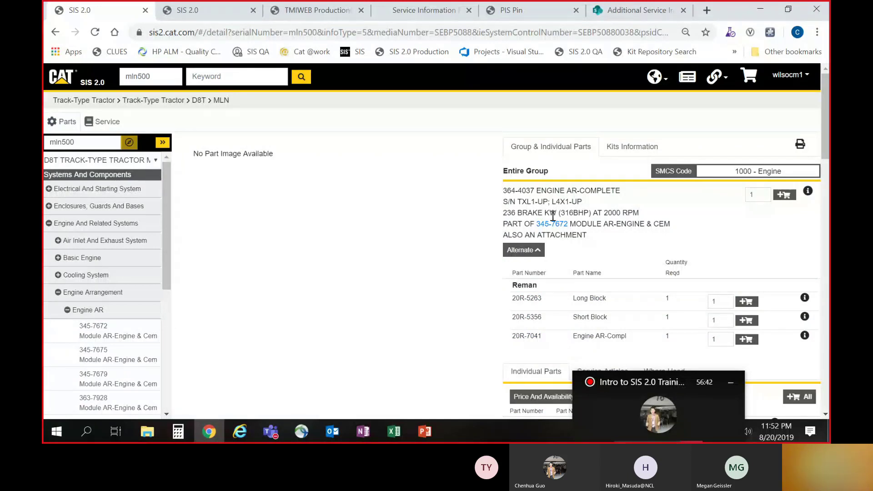
{"action": "left_click", "coordinate": [636, 151]}
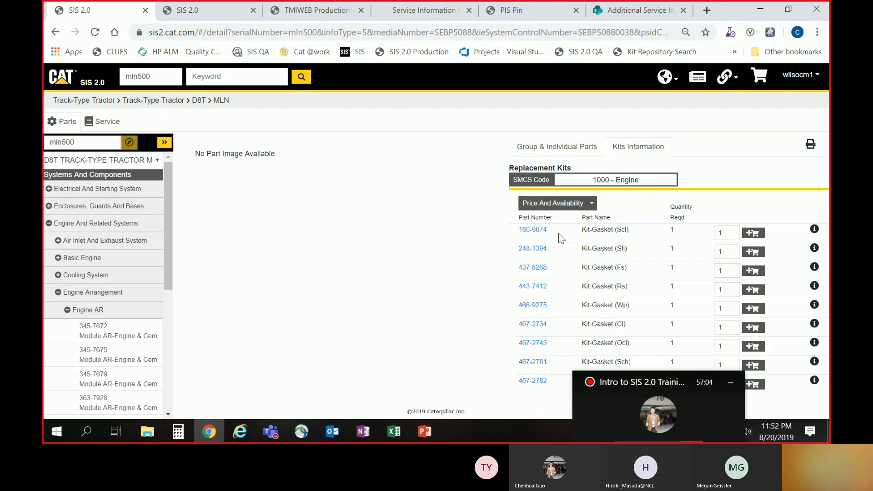
{"action": "left_click", "coordinate": [535, 230]}
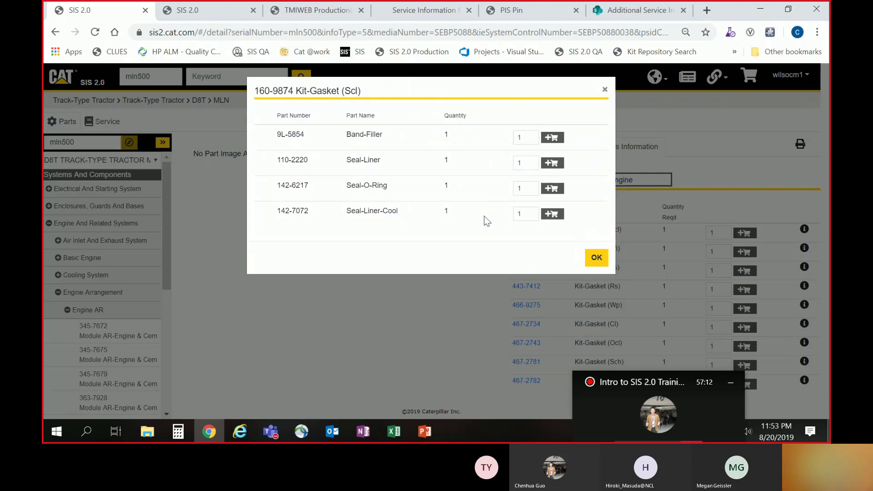
{"action": "left_click", "coordinate": [605, 90]}
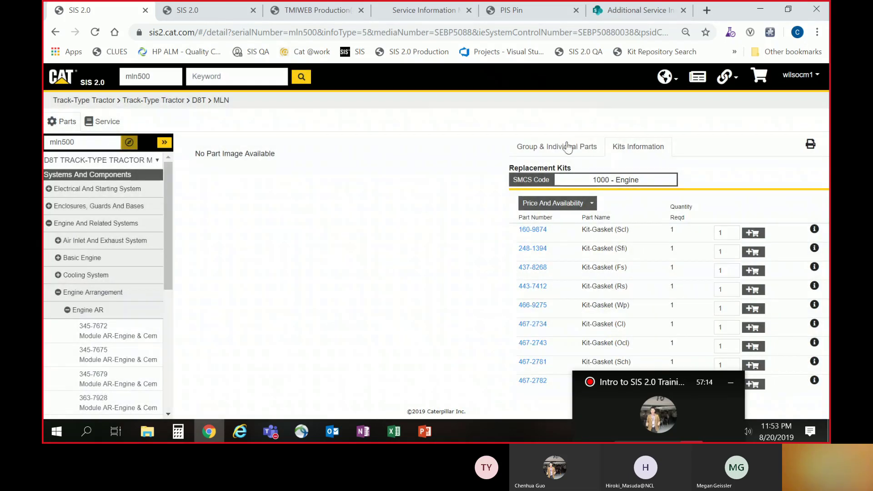
Step: Return to the engine's group and individual parts and list the service articles for the 364-4037 Engine AR-Complete
{"action": "left_click", "coordinate": [554, 148]}
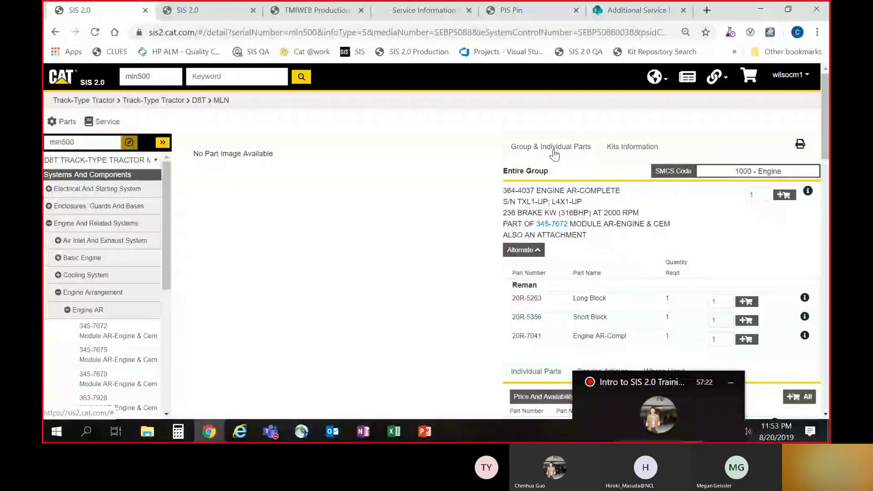
{"action": "left_click", "coordinate": [554, 155]}
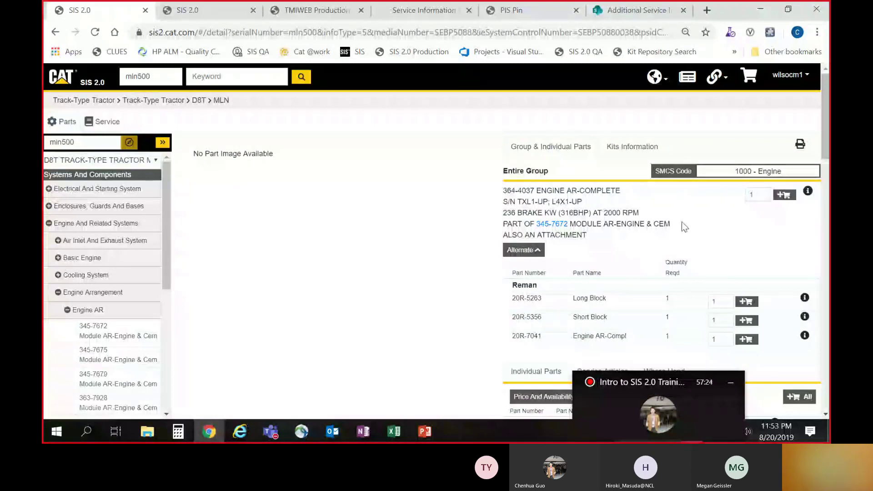
{"action": "scroll", "coordinate": [689, 227], "scroll_direction": "down", "scroll_amount": 1}
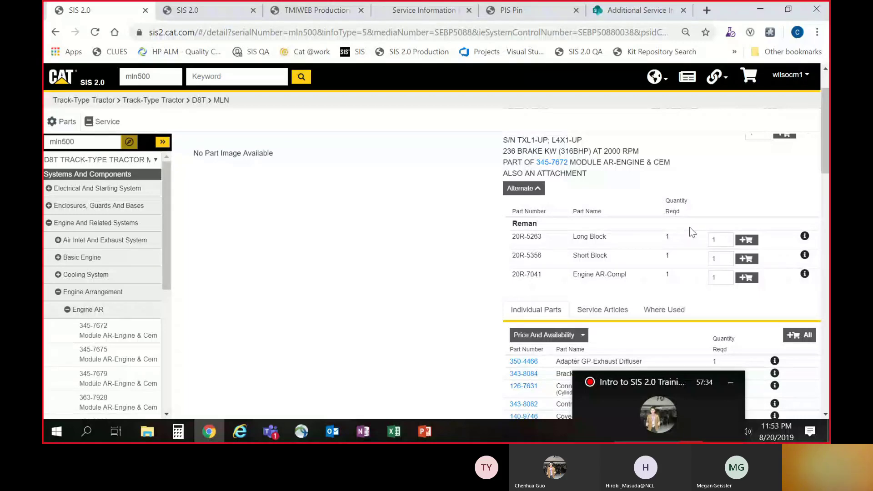
{"action": "scroll", "coordinate": [689, 227], "scroll_direction": "down", "scroll_amount": 3}
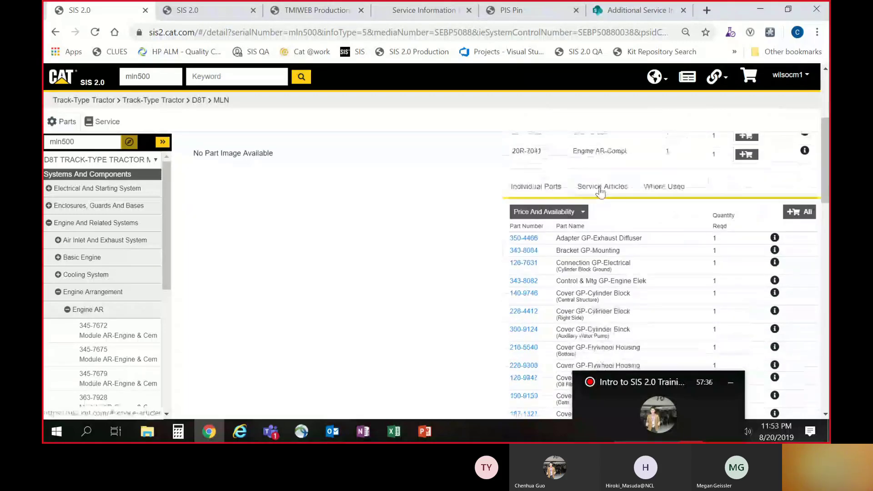
{"action": "left_click", "coordinate": [599, 189]}
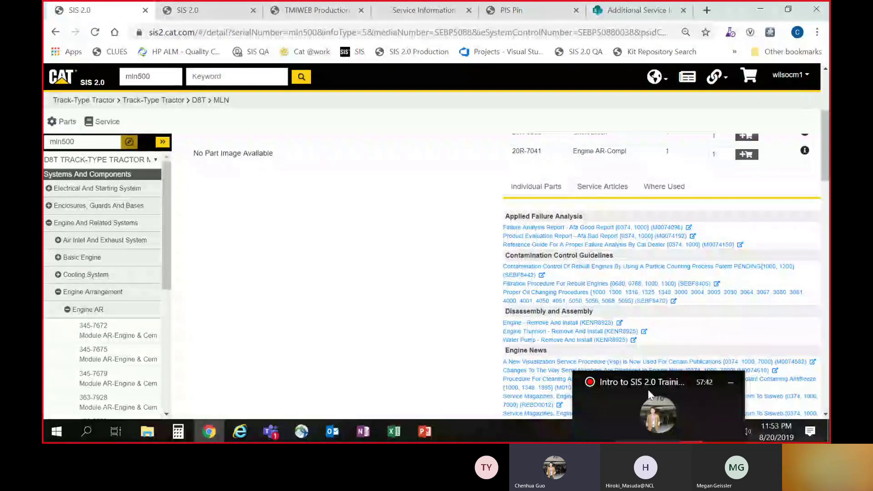
{"action": "left_click_drag", "start_coordinate": [649, 394], "coordinate": [674, 390]}
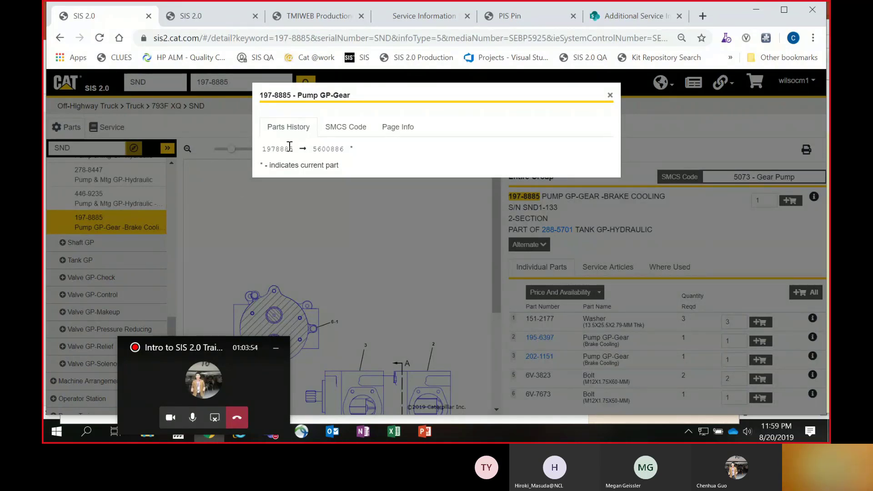
Step: Copy part number 1978885 from the parts history, look it up in the older Service Information System's NPR inquiry, and open media M0064968
{"action": "left_click_drag", "start_coordinate": [293, 149], "coordinate": [265, 146]}
{"action": "key", "text": "ctrl+c"}
{"action": "left_click", "coordinate": [240, 437]}
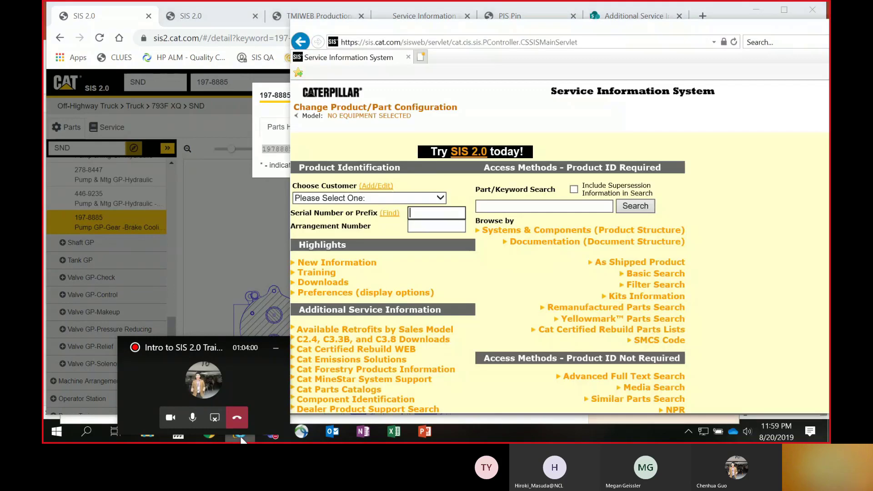
{"action": "scroll", "coordinate": [682, 384], "scroll_direction": "down", "scroll_amount": 1}
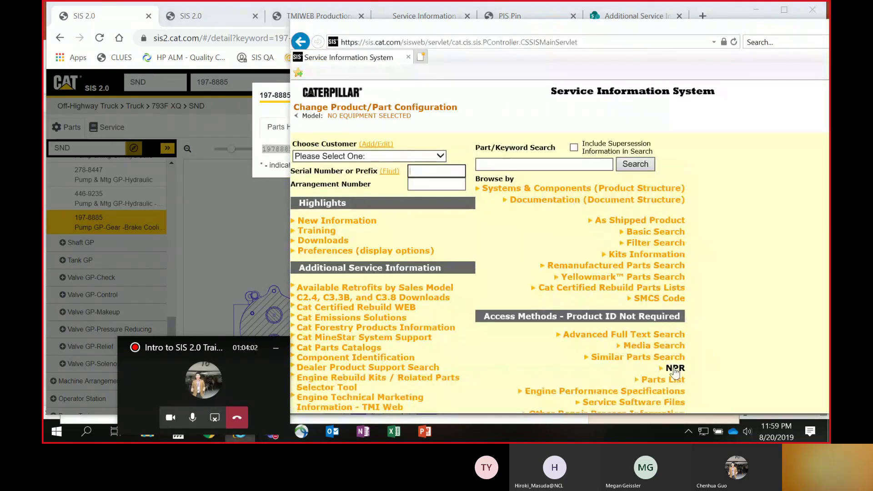
{"action": "left_click", "coordinate": [675, 369]}
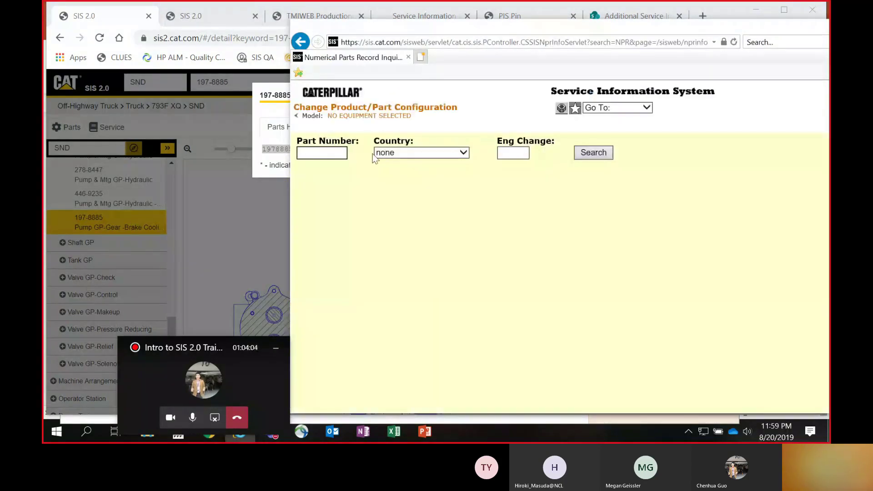
{"action": "key", "text": "ctrl+v"}
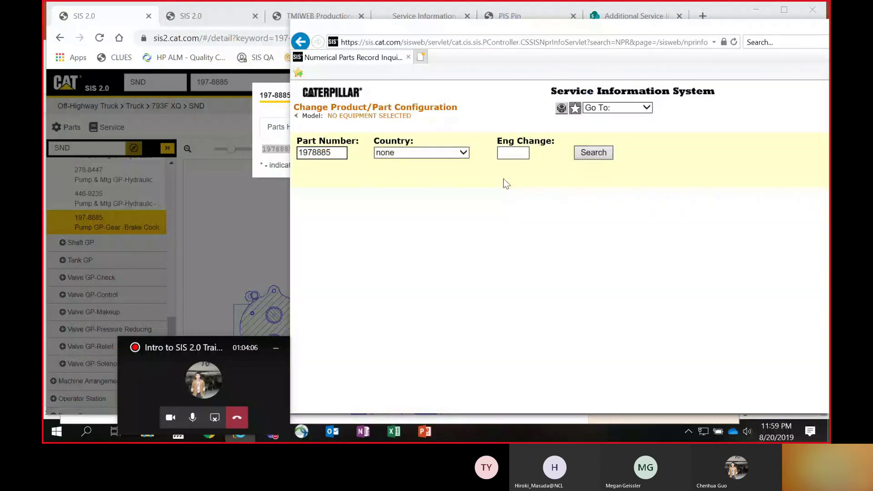
{"action": "key", "text": "Return"}
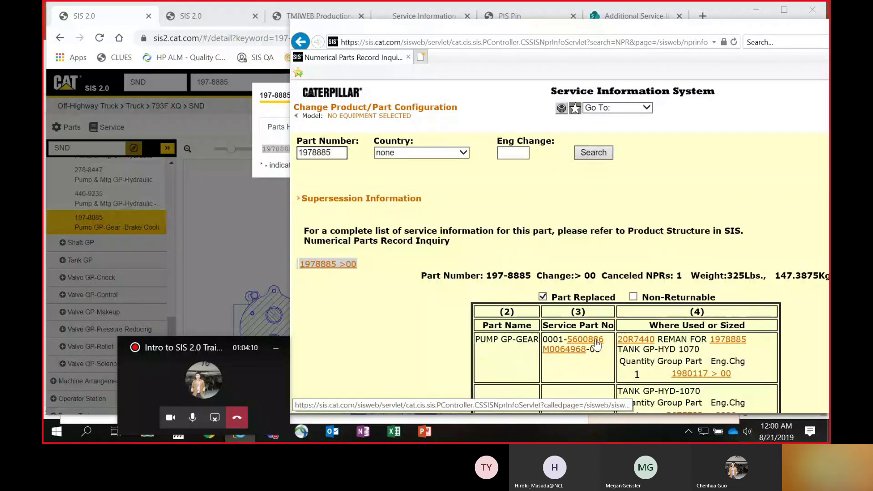
{"action": "left_click_drag", "start_coordinate": [538, 17], "coordinate": [624, 27]}
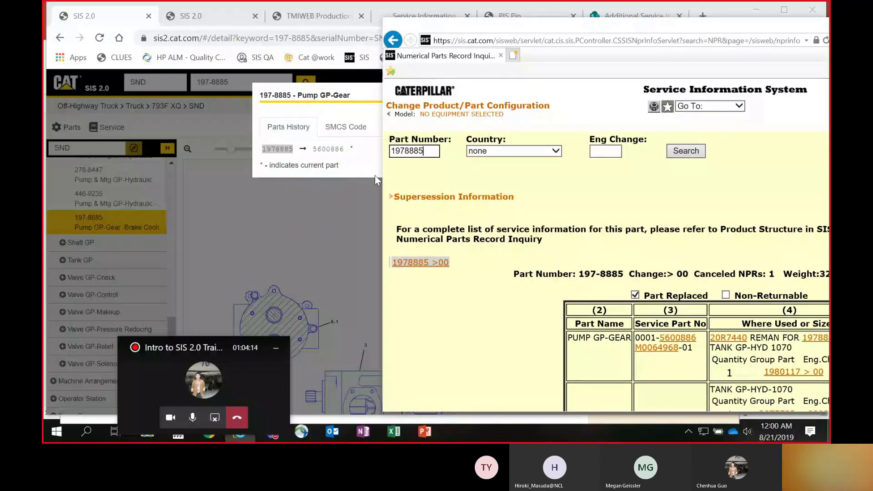
{"action": "left_click", "coordinate": [663, 352]}
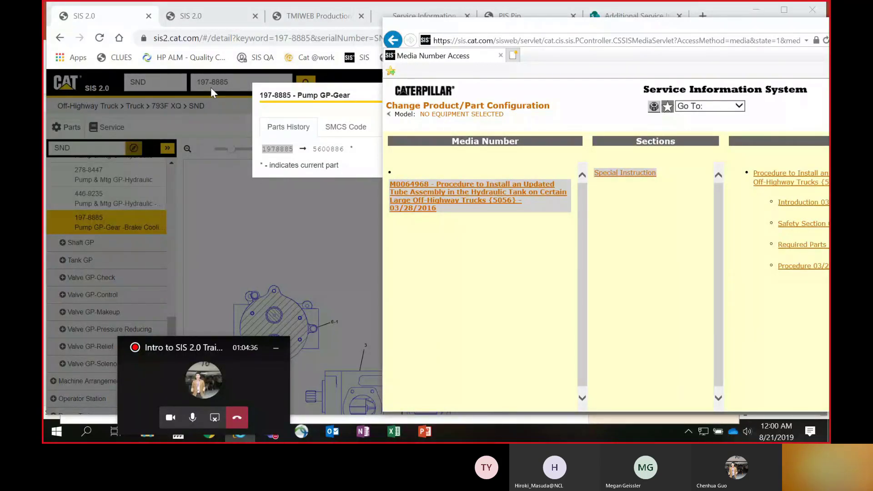
Step: Switch back to SIS 2.0, close the 197-8885 part details and examine the pump's service articles
{"action": "left_click", "coordinate": [371, 93]}
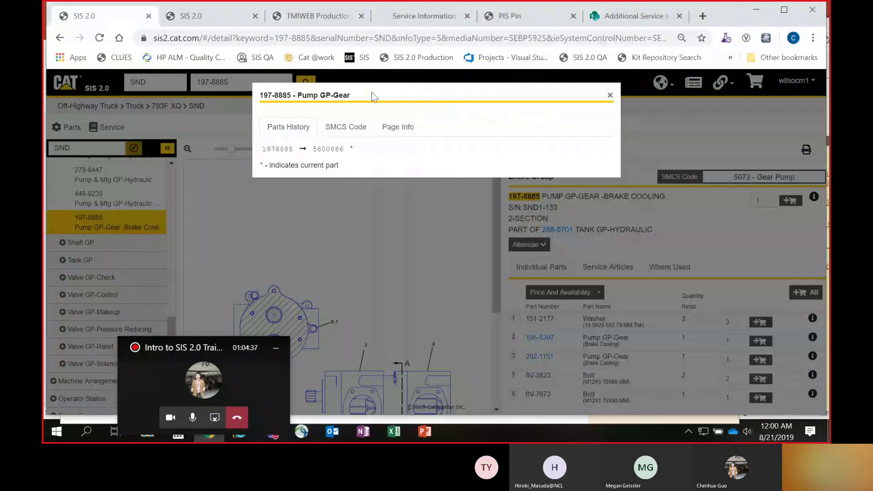
{"action": "left_click", "coordinate": [610, 95]}
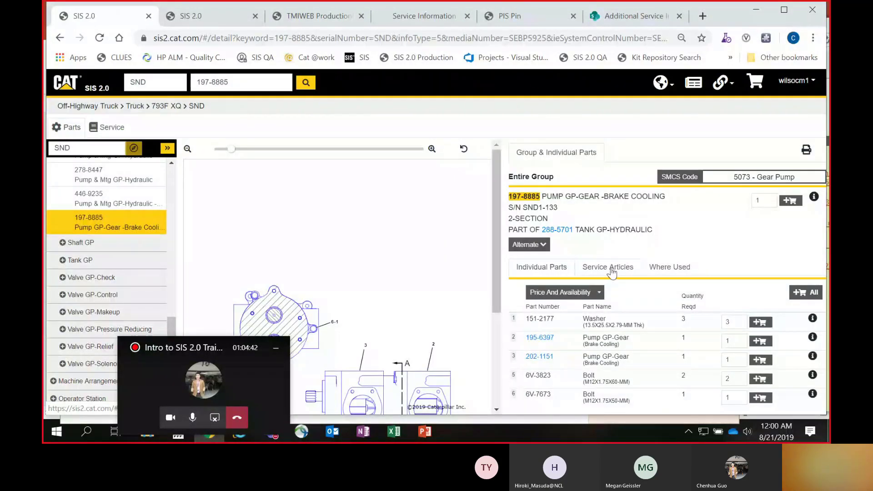
{"action": "left_click", "coordinate": [612, 272]}
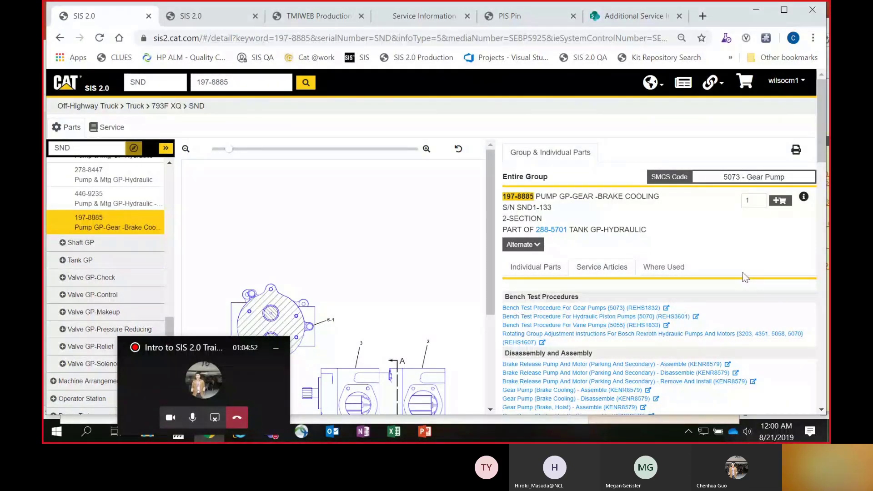
{"action": "scroll", "coordinate": [743, 274], "scroll_direction": "down", "scroll_amount": 3}
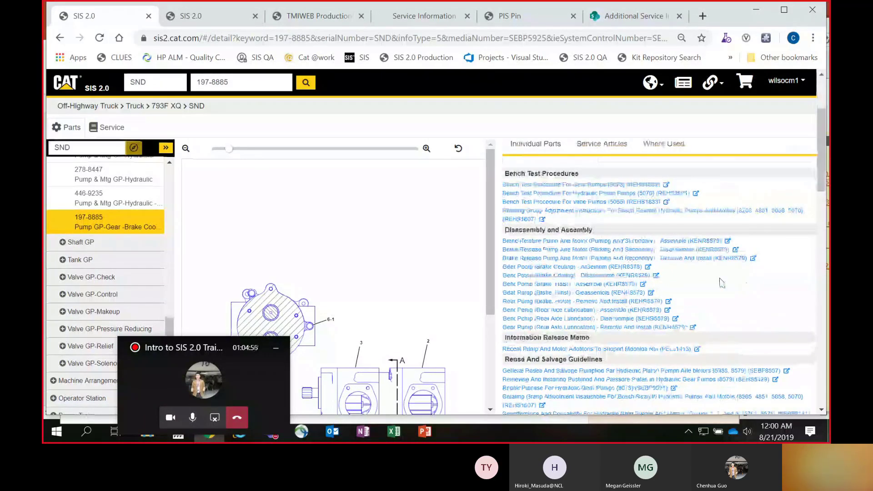
Step: Switch to the older Service Information System and rerun the NPR inquiry for part number 1978885
{"action": "left_click", "coordinate": [239, 435]}
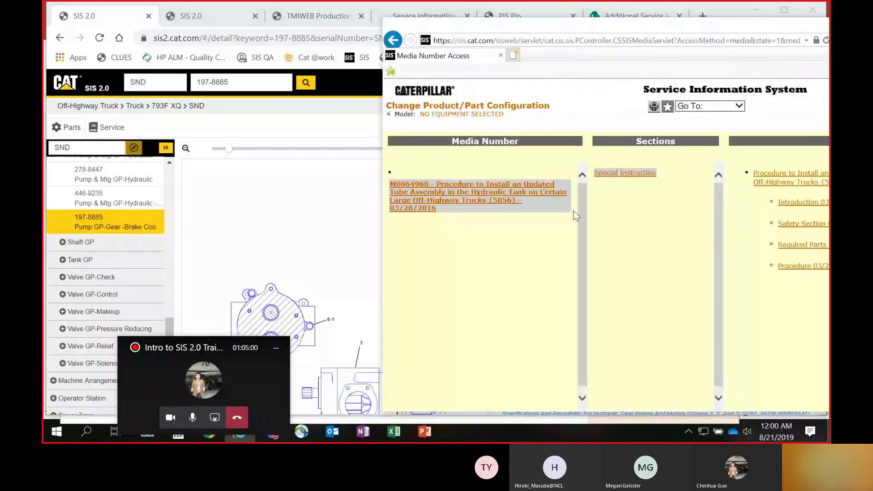
{"action": "left_click", "coordinate": [393, 41]}
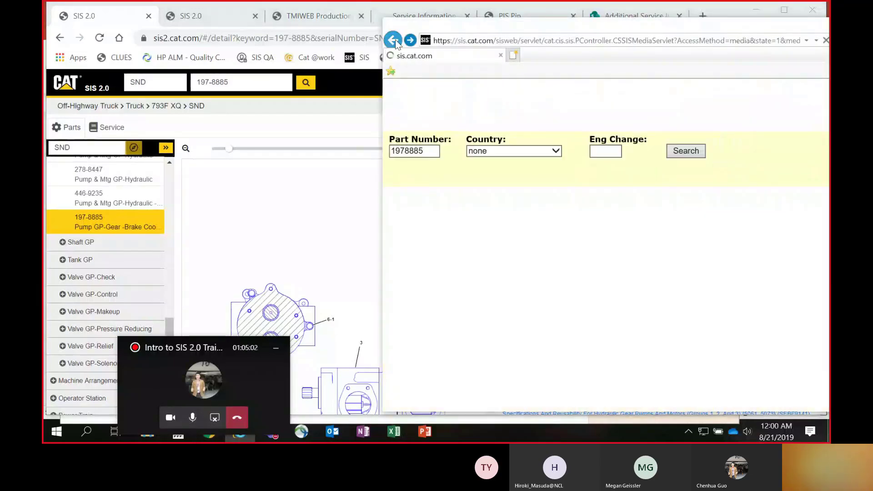
{"action": "left_click", "coordinate": [394, 41]}
{"action": "left_click", "coordinate": [394, 41]}
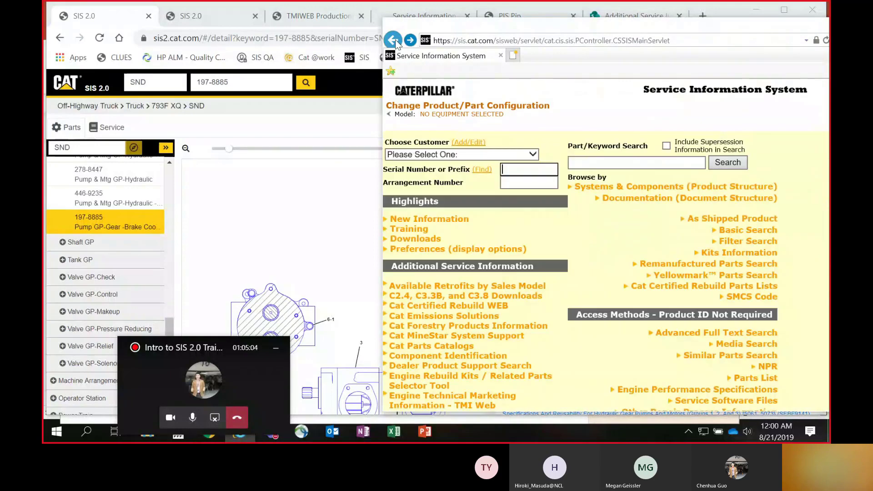
{"action": "left_click", "coordinate": [769, 367]}
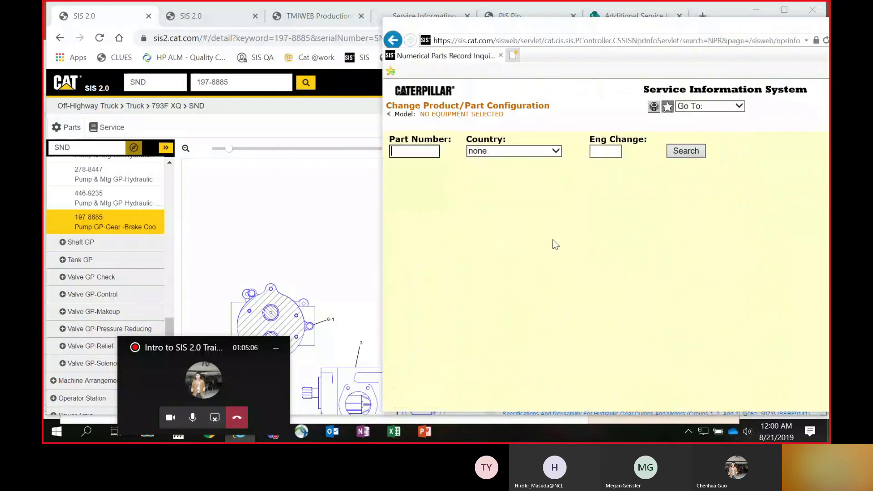
{"action": "type", "text": "1978885"}
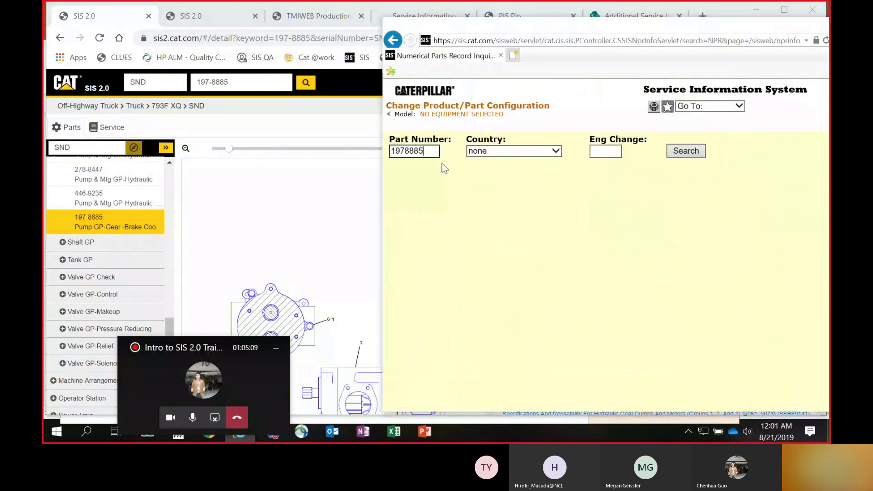
{"action": "key", "text": "Return"}
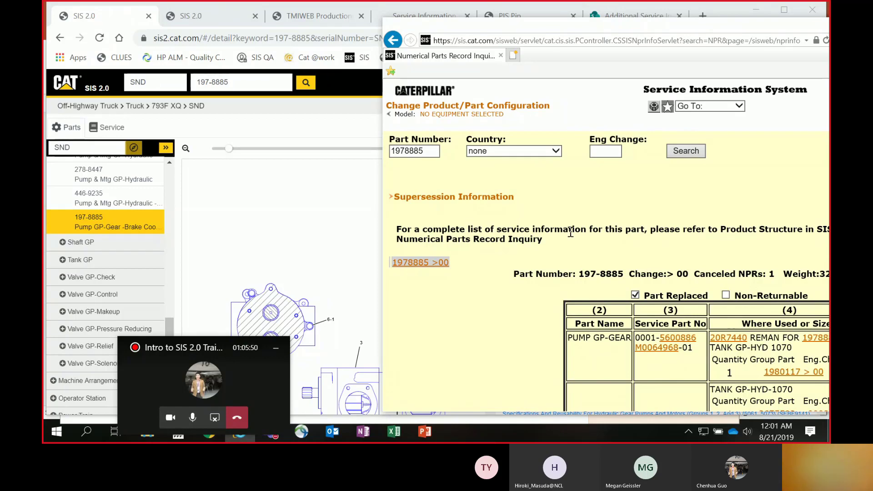
Step: Switch to SIS 2.0, list where the 197-8885 pump is used, and open it for the 793F OEM Truck SXP
{"action": "left_click", "coordinate": [362, 93]}
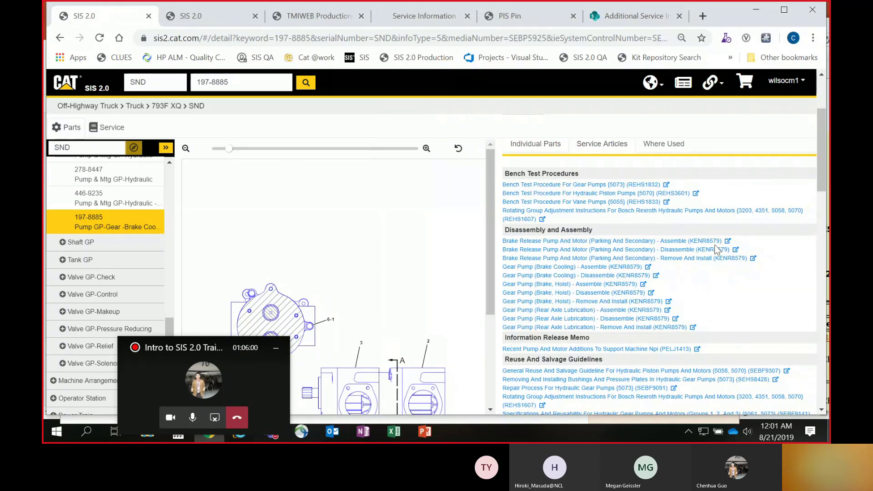
{"action": "scroll", "coordinate": [716, 249], "scroll_direction": "up", "scroll_amount": 3}
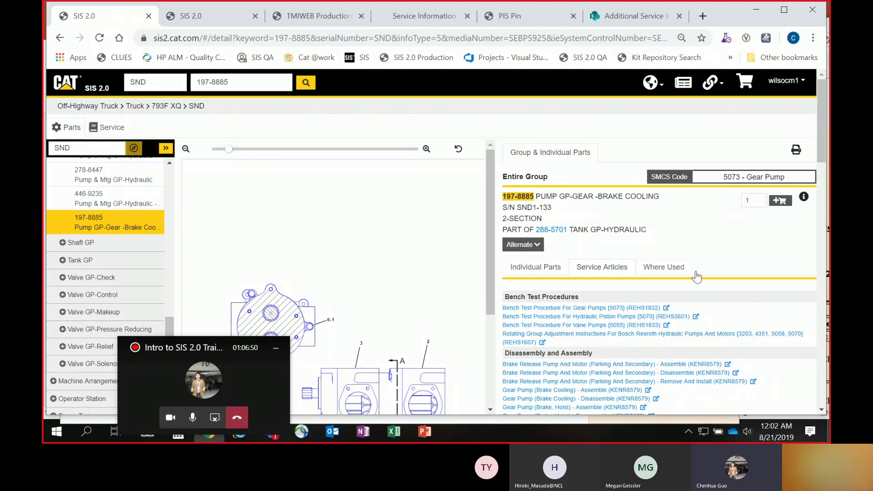
{"action": "left_click", "coordinate": [671, 269]}
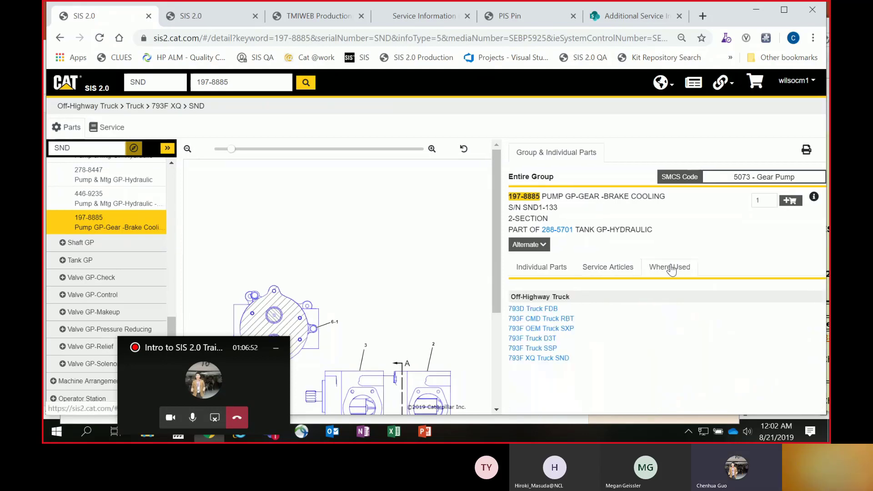
{"action": "left_click", "coordinate": [562, 332]}
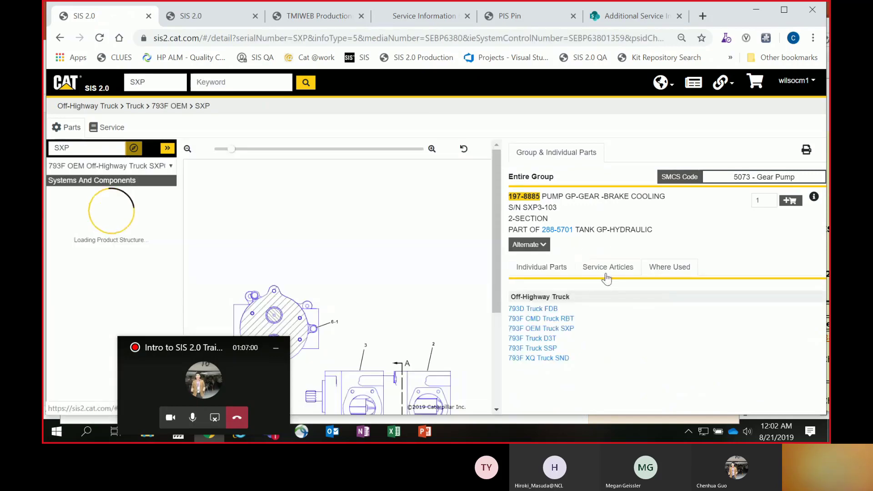
Step: Examine the service articles listed for the 197-8885 Pump GP-Gear on the SXP truck
{"action": "left_click", "coordinate": [606, 274]}
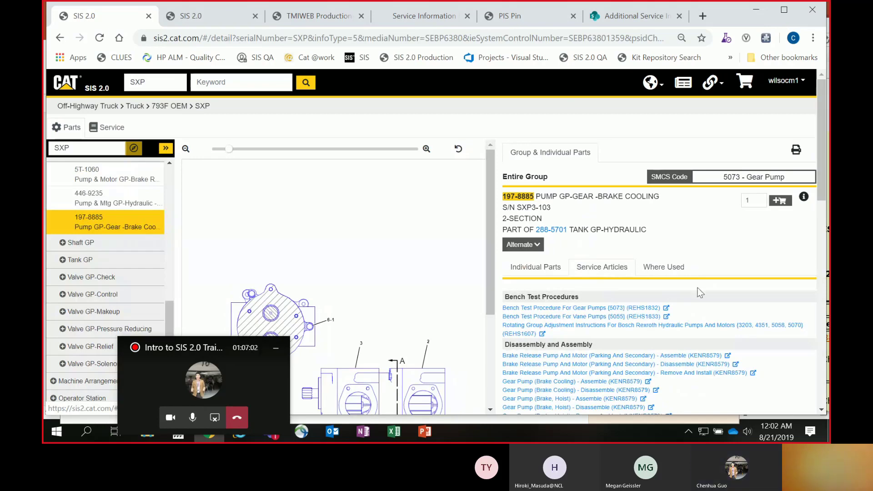
{"action": "scroll", "coordinate": [717, 313], "scroll_direction": "down", "scroll_amount": 3}
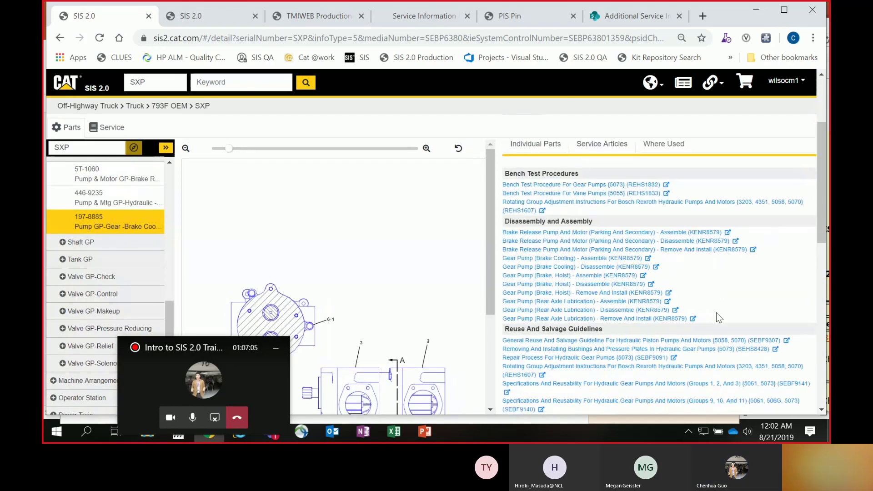
{"action": "scroll", "coordinate": [716, 313], "scroll_direction": "up", "scroll_amount": 3}
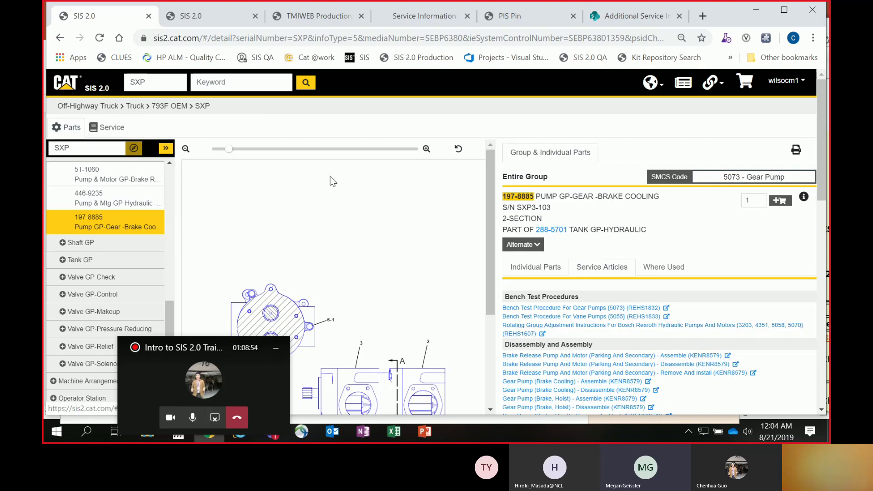
{"action": "left_click", "coordinate": [173, 86]}
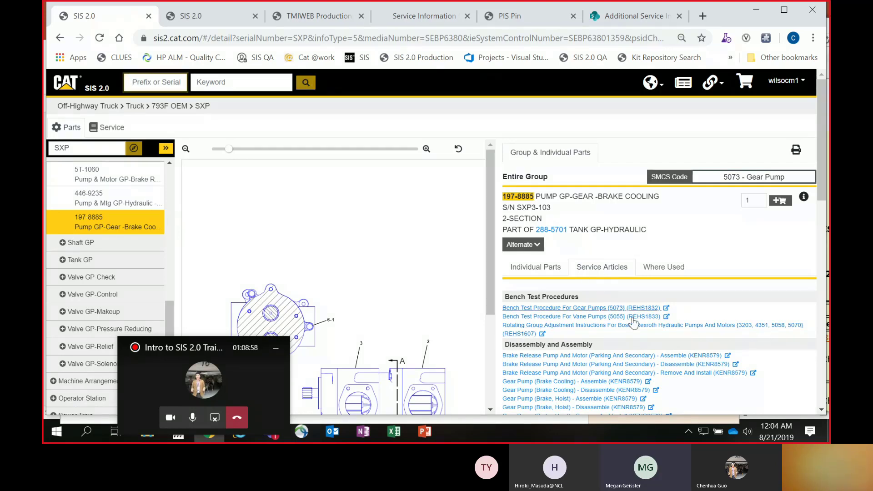
{"action": "left_click", "coordinate": [244, 84]}
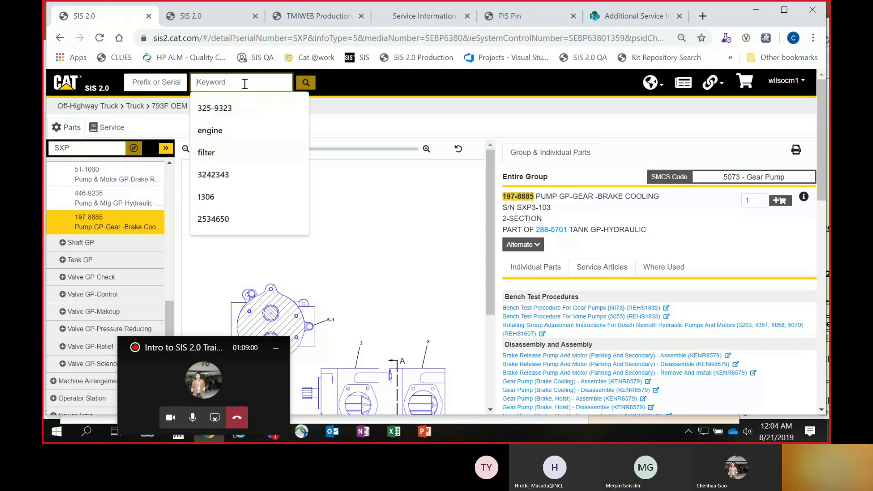
{"action": "type", "text": "rehs1"}
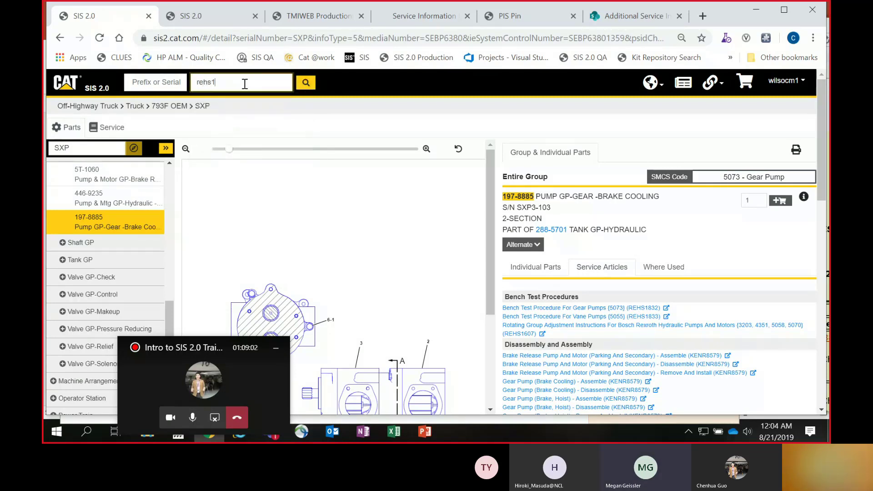
{"action": "type", "text": "382"}
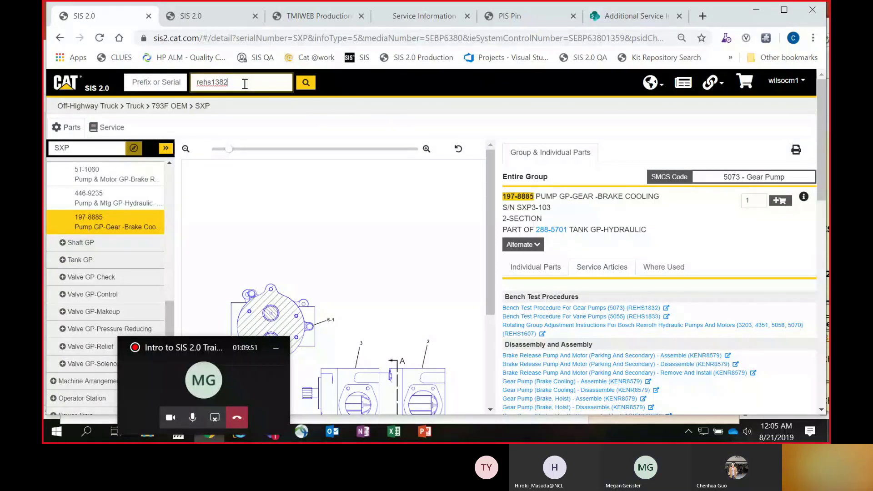
{"action": "left_click_drag", "start_coordinate": [203, 83], "coordinate": [198, 82]}
{"action": "type", "text": "s"}
Step: Open the Bench Test Procedure For Gear Pumps article (REHS1832) from the pump's service articles and copy its identifier i06650917
{"action": "left_click", "coordinate": [578, 309]}
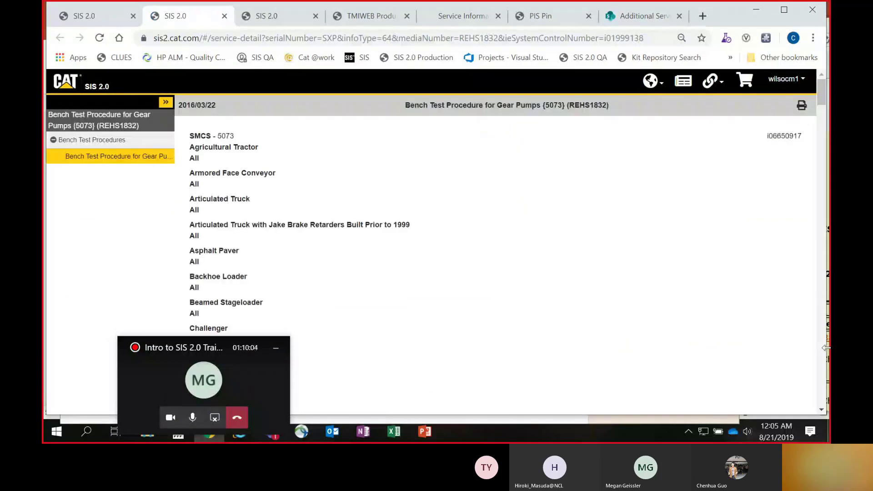
{"action": "left_click_drag", "start_coordinate": [767, 135], "coordinate": [802, 135]}
{"action": "left_click", "coordinate": [802, 134]}
{"action": "double_click", "coordinate": [801, 135]}
{"action": "key", "text": "ctrl+c"}
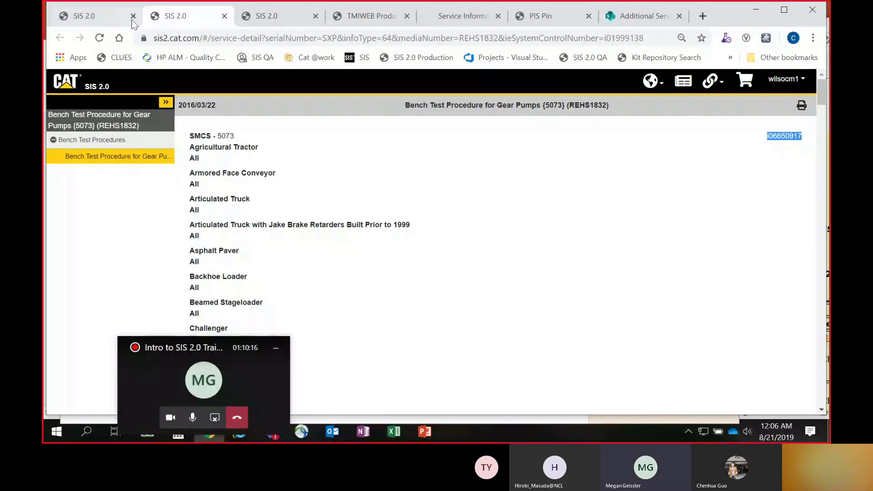
Step: Return to the pump's parts page and search by the copied identifier i06650917 without a serial prefix
{"action": "left_click", "coordinate": [110, 17]}
{"action": "left_click", "coordinate": [243, 84]}
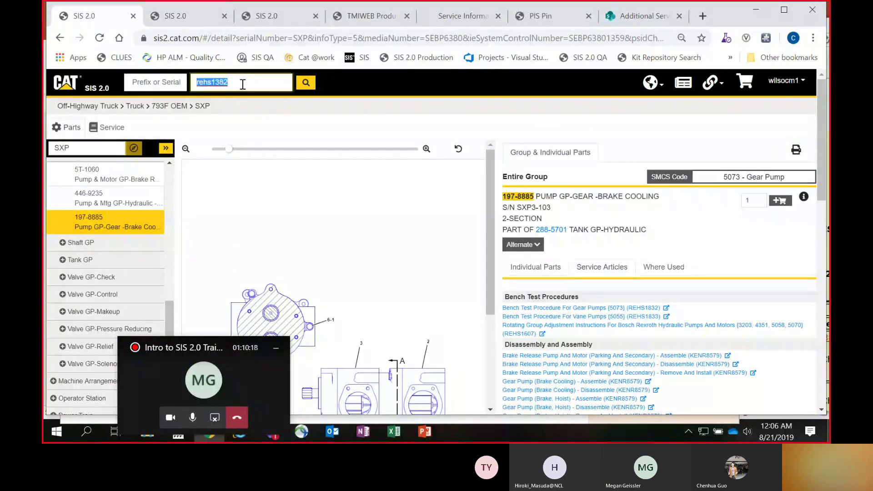
{"action": "key", "text": "ctrl+v"}
{"action": "key", "text": "Return"}
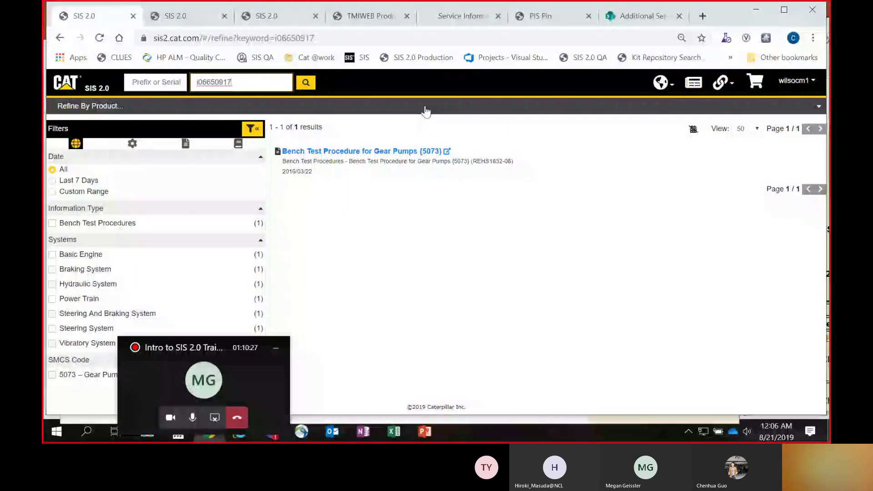
Step: Examine the product families for refining the article search, expanding Articulated Dump Truck and Asphalt Paver
{"action": "left_click", "coordinate": [425, 111]}
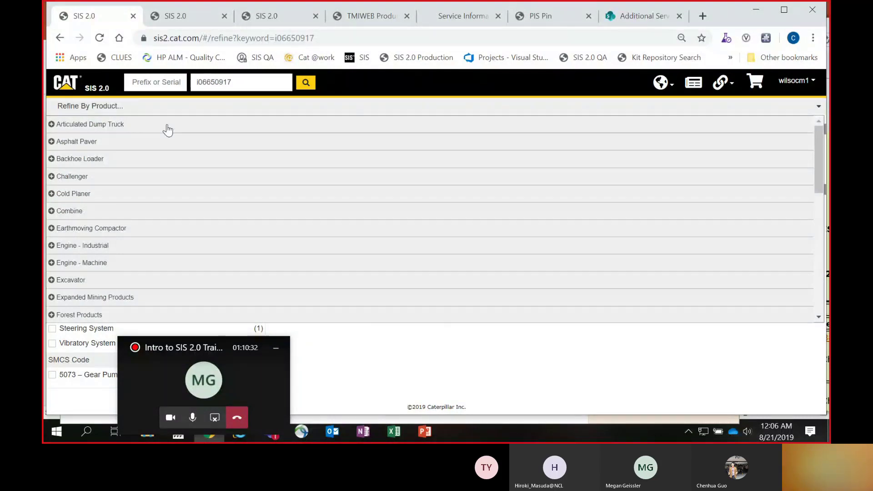
{"action": "left_click", "coordinate": [135, 130]}
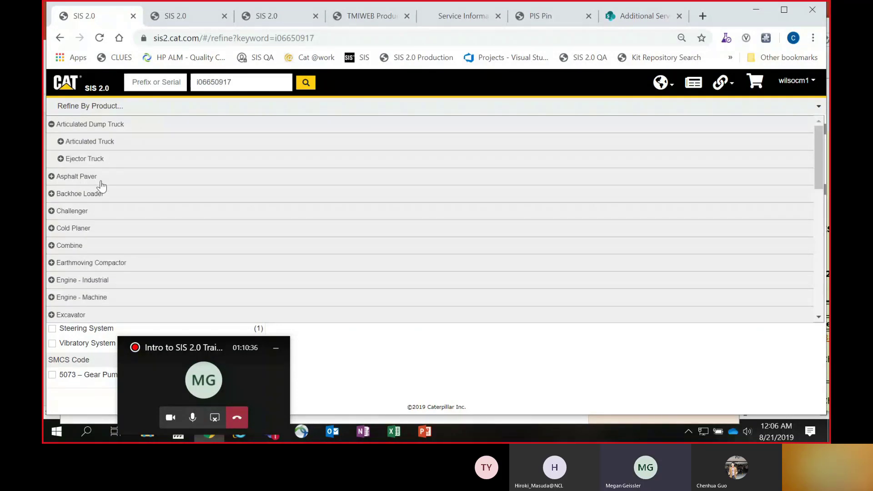
{"action": "left_click", "coordinate": [101, 182]}
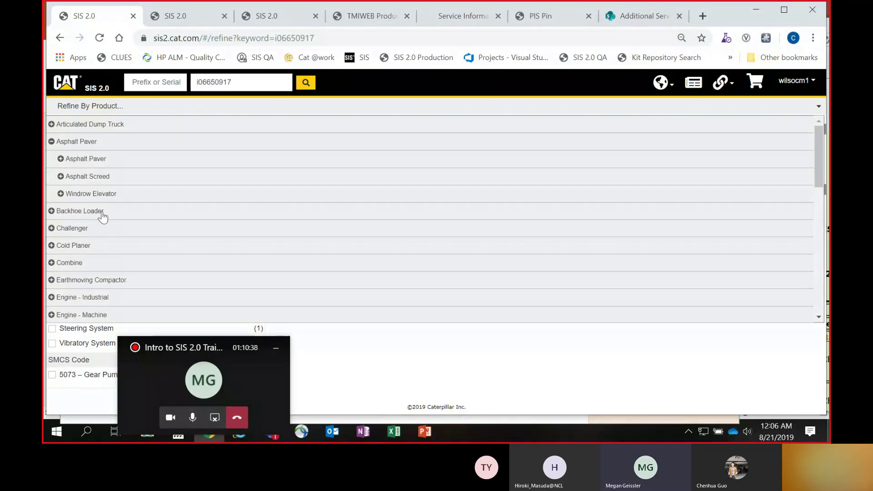
Step: Go back to the 197-8885 pump page and open the gear pump bench test article REHS1832 in a separate tab
{"action": "left_click", "coordinate": [57, 41]}
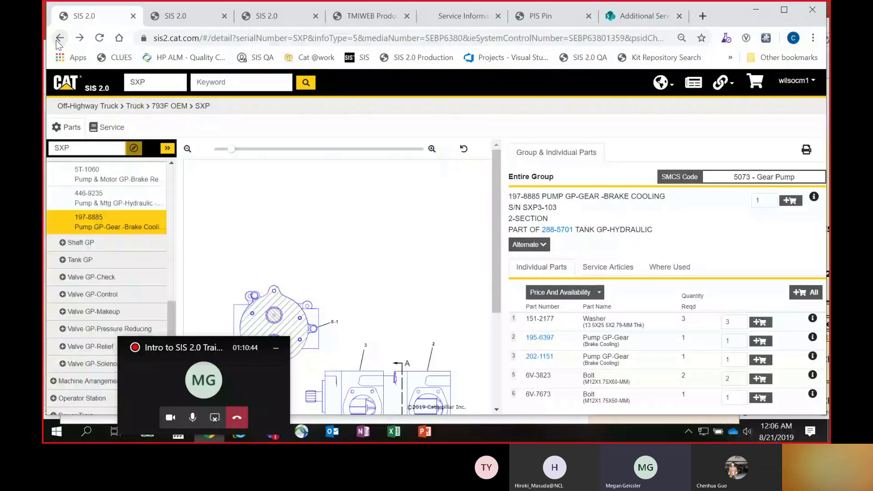
{"action": "double_click", "coordinate": [156, 86]}
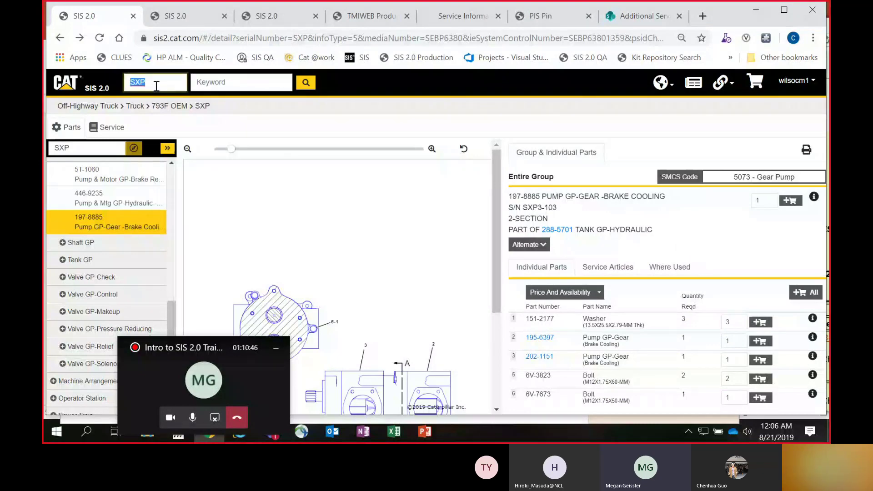
{"action": "left_click", "coordinate": [602, 268]}
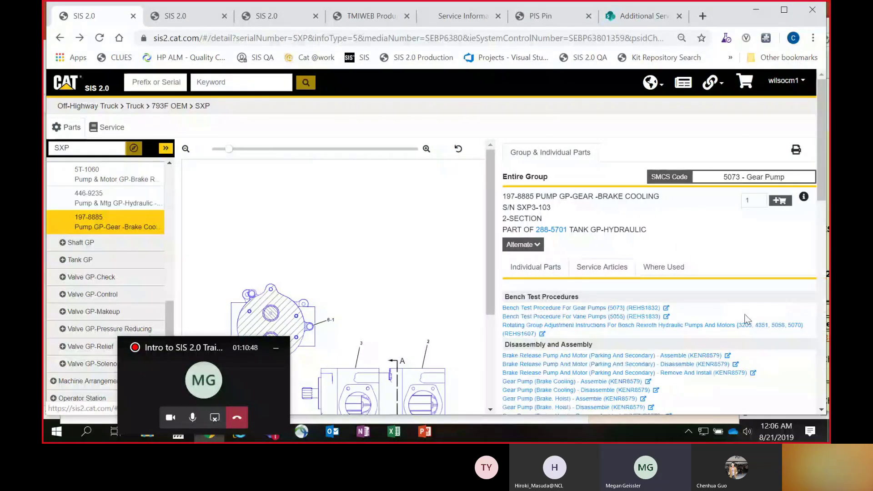
{"action": "left_click", "coordinate": [666, 308]}
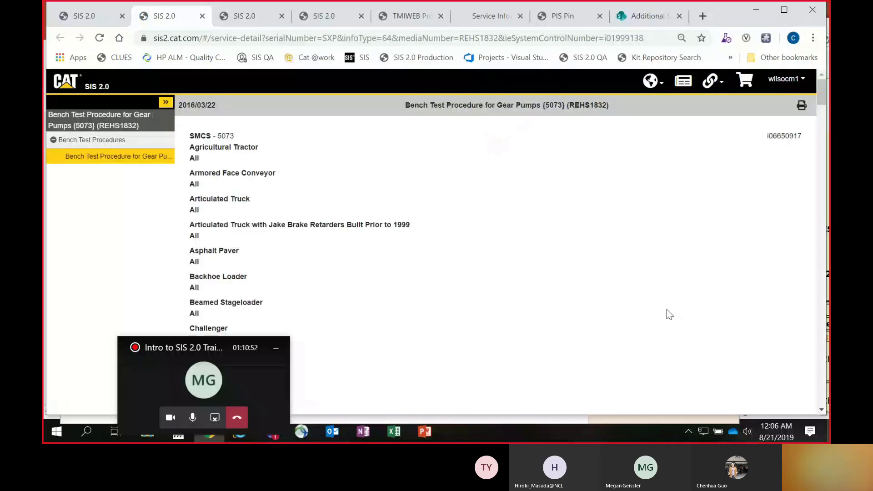
Step: Copy the article's identifier i06650917 and search for it from the SIS 2.0 home page
{"action": "double_click", "coordinate": [801, 137]}
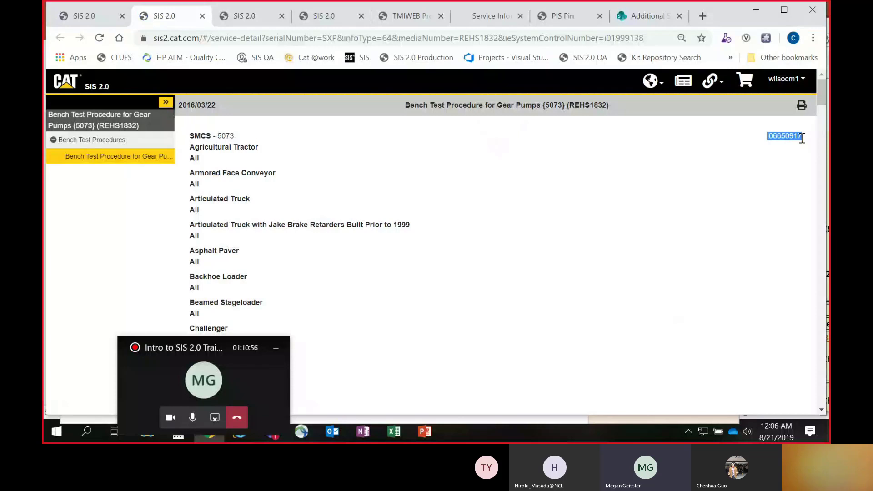
{"action": "left_click", "coordinate": [801, 138]}
{"action": "double_click", "coordinate": [801, 136]}
{"action": "key", "text": "ctrl+c"}
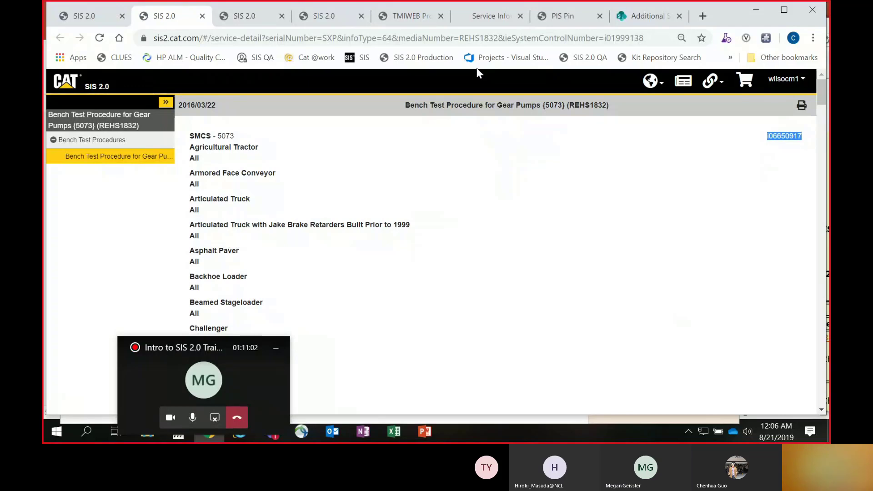
{"action": "left_click", "coordinate": [65, 89]}
{"action": "left_click", "coordinate": [471, 180]}
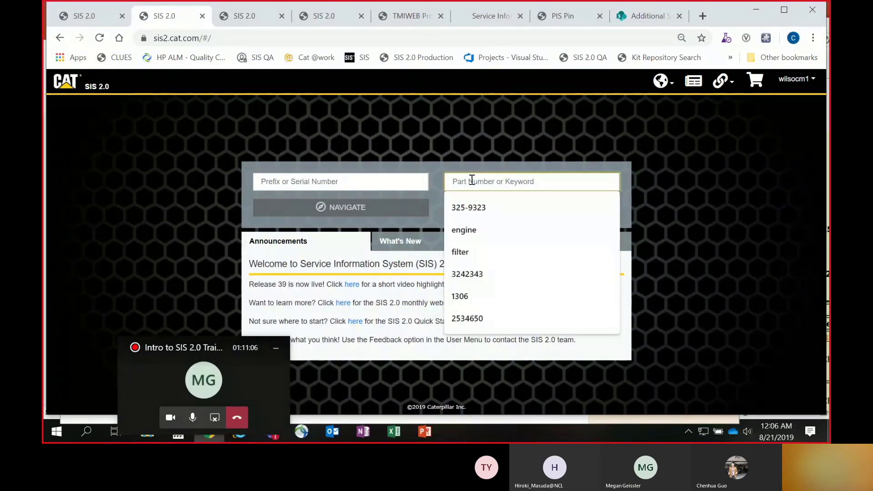
{"action": "key", "text": "ctrl+v"}
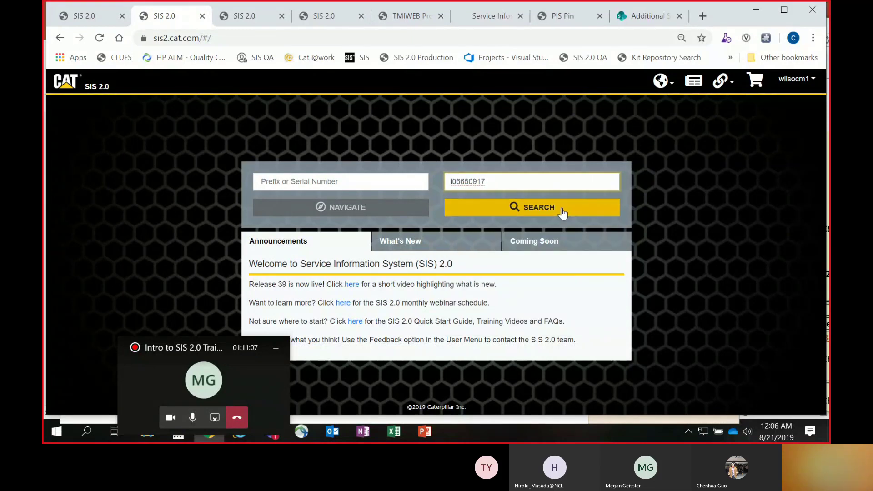
{"action": "left_click", "coordinate": [563, 212]}
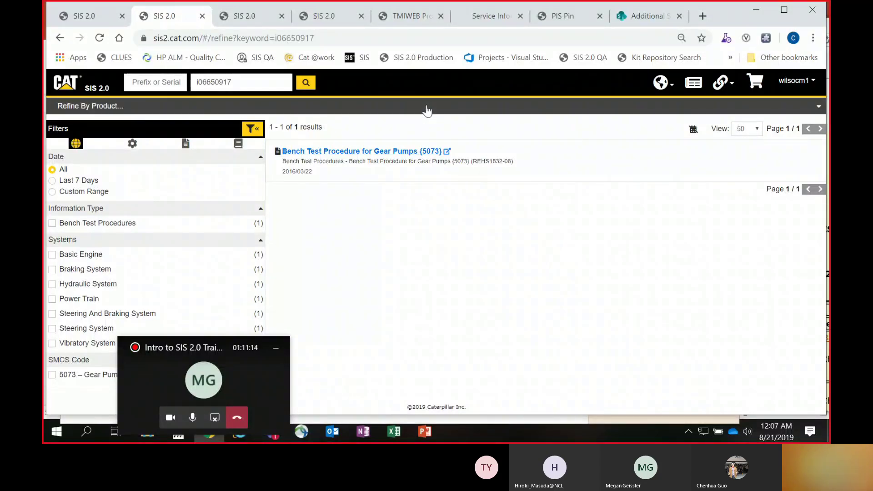
Step: Examine the full list of products the article applies to, expanding Backhoe Loader and its Industrial Loader models
{"action": "left_click", "coordinate": [427, 109]}
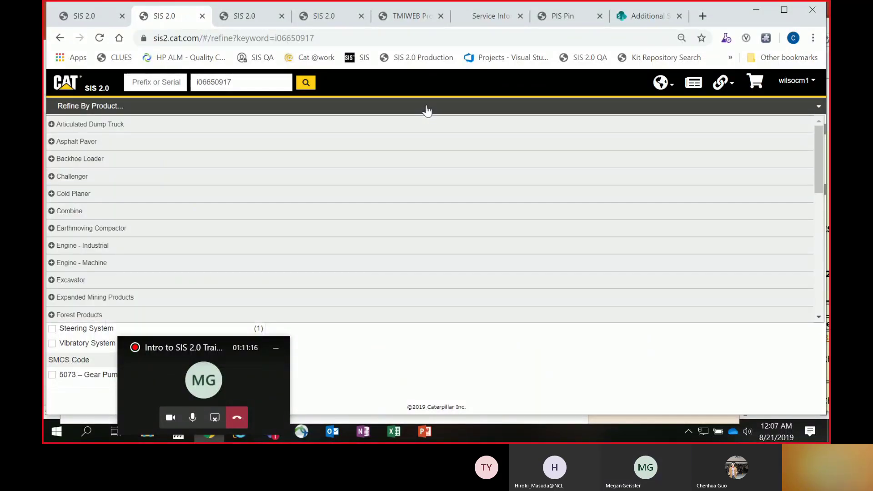
{"action": "scroll", "coordinate": [430, 149], "scroll_direction": "down", "scroll_amount": 2}
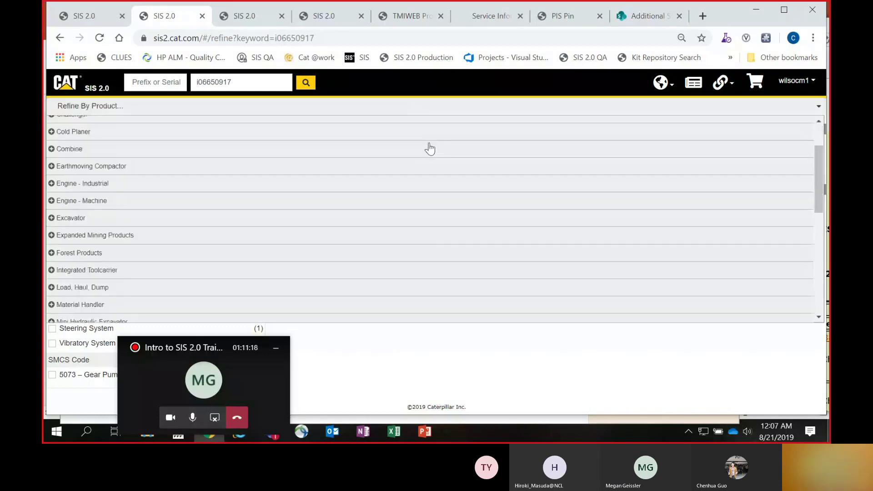
{"action": "scroll", "coordinate": [430, 148], "scroll_direction": "down", "scroll_amount": 7}
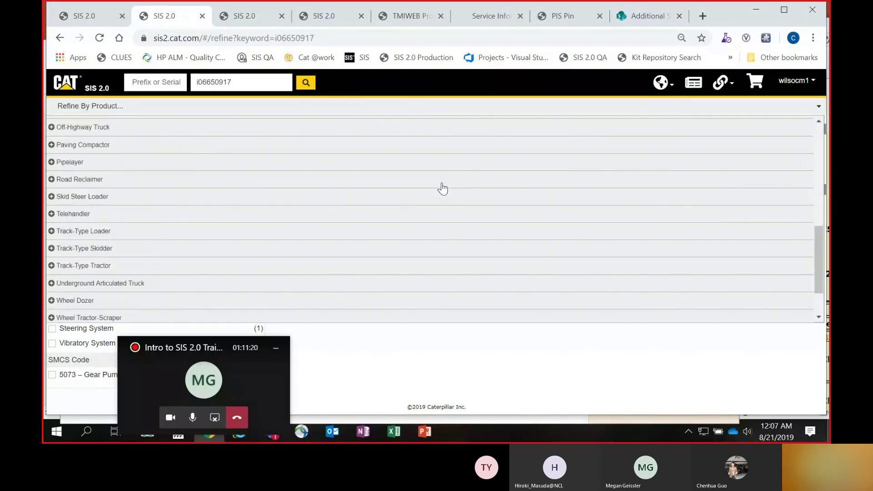
{"action": "scroll", "coordinate": [443, 188], "scroll_direction": "down", "scroll_amount": 2}
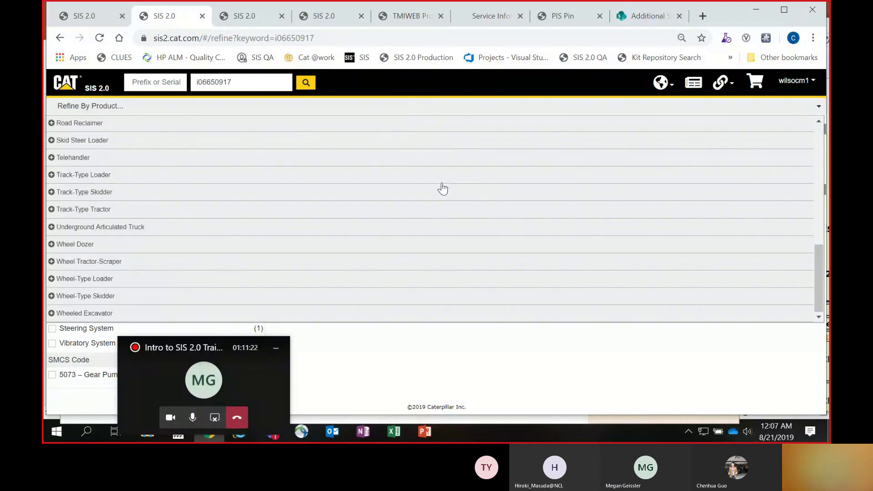
{"action": "scroll", "coordinate": [442, 187], "scroll_direction": "up", "scroll_amount": 2}
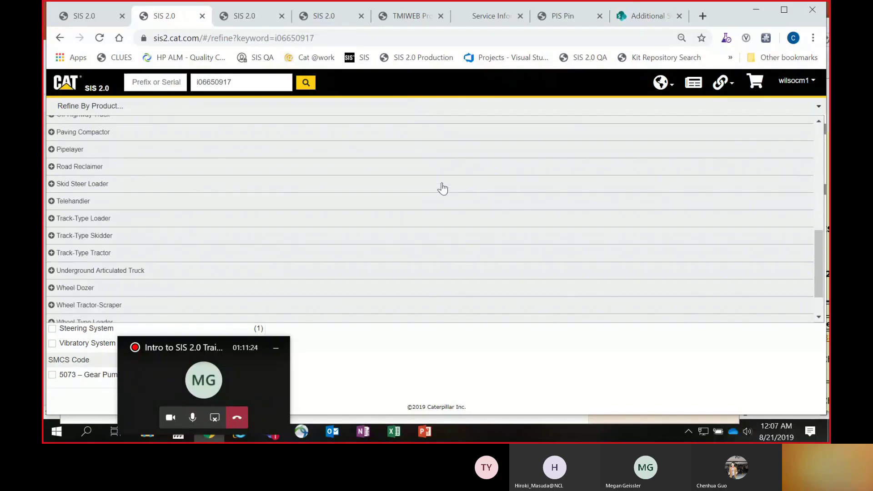
{"action": "scroll", "coordinate": [442, 188], "scroll_direction": "up", "scroll_amount": 6}
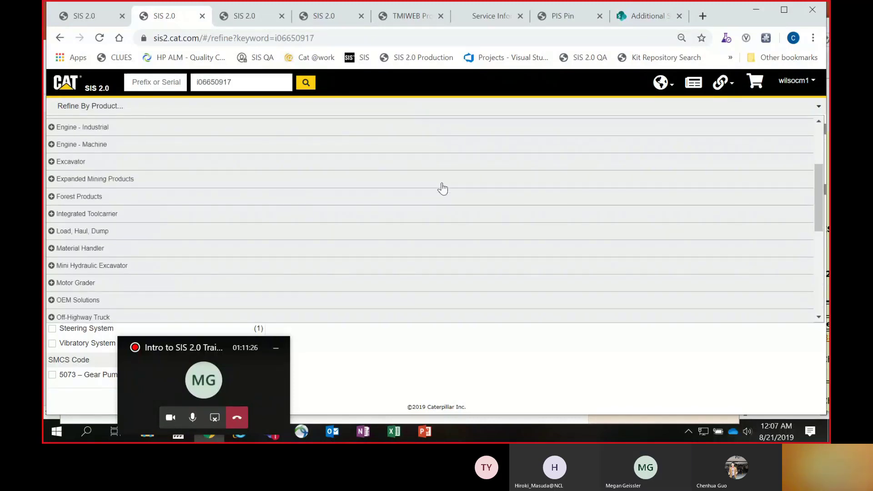
{"action": "scroll", "coordinate": [443, 188], "scroll_direction": "up", "scroll_amount": 4}
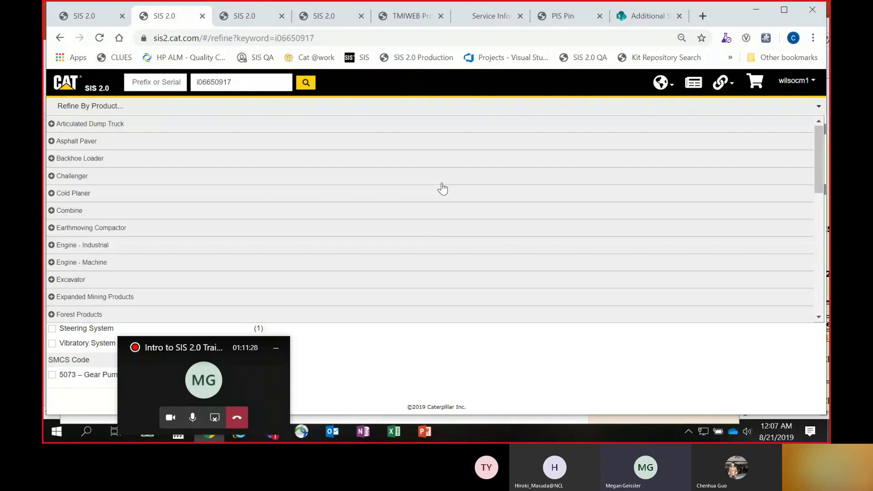
{"action": "left_click", "coordinate": [96, 161]}
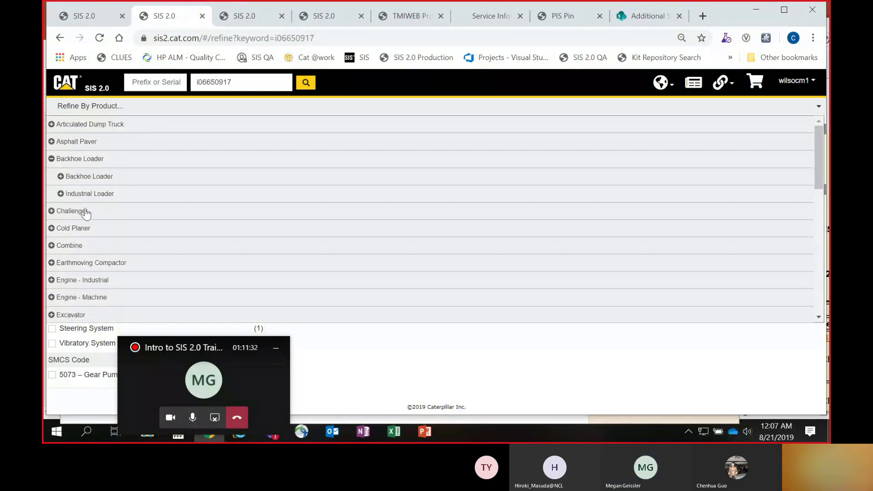
{"action": "left_click", "coordinate": [95, 195]}
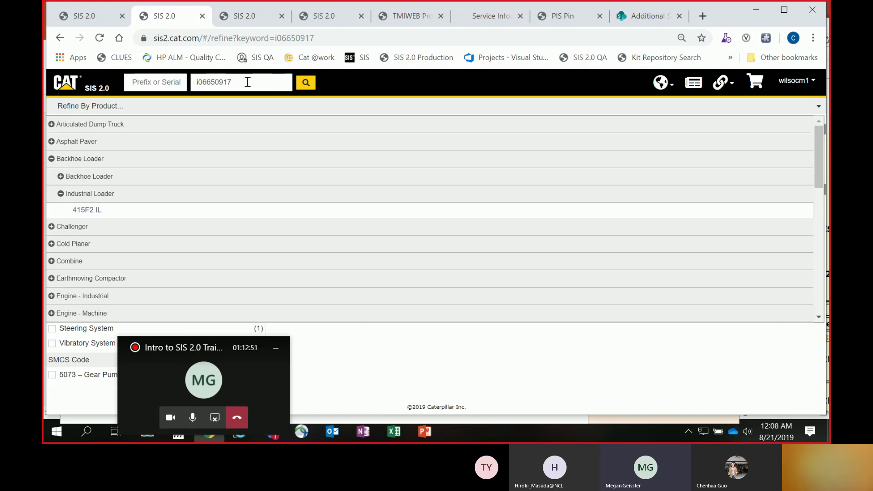
Step: Return to the 197-8885 pump page, view the part's history details and close them
{"action": "left_click", "coordinate": [73, 6]}
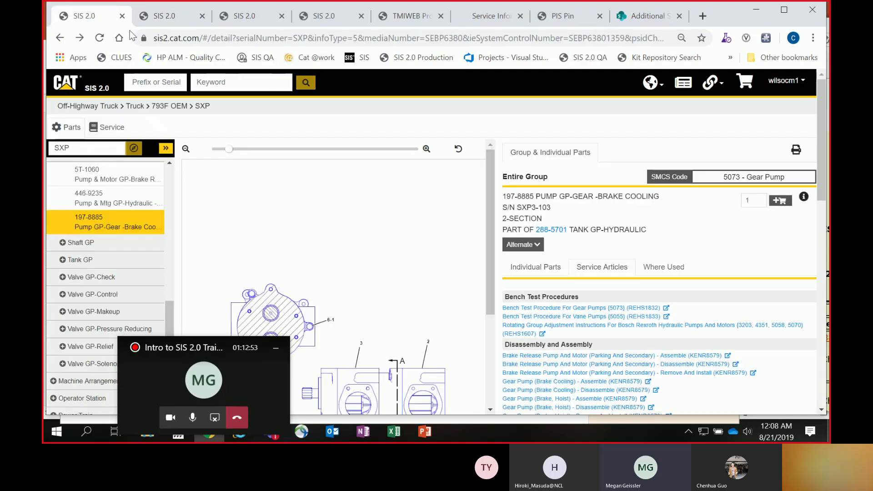
{"action": "left_click", "coordinate": [804, 196]}
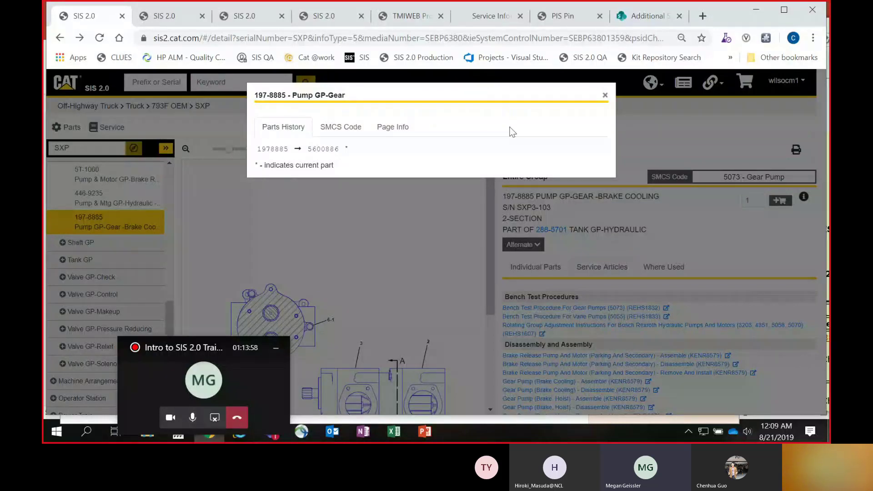
{"action": "left_click", "coordinate": [602, 99]}
Step: Show the alternate parts for the 197-8885 pump, copy the reman part number 20R-7440 and search for it as a keyword
{"action": "left_click", "coordinate": [522, 245]}
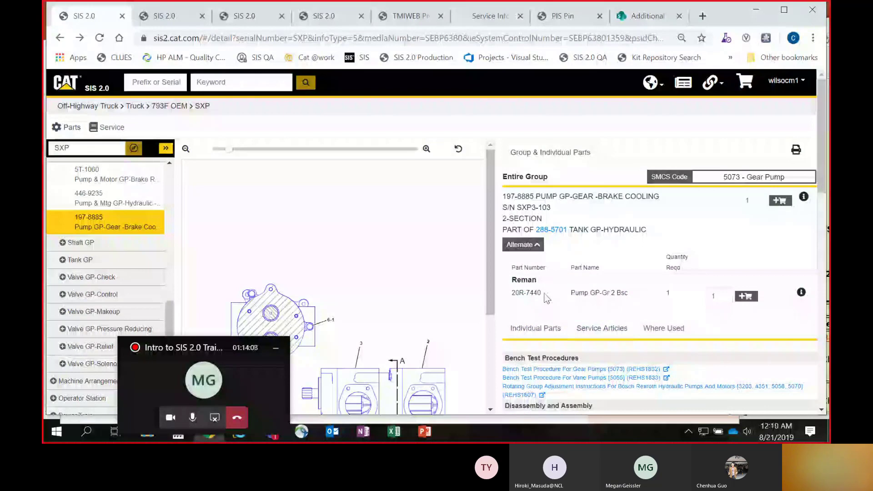
{"action": "left_click_drag", "start_coordinate": [540, 294], "coordinate": [514, 295]}
{"action": "key", "text": "ctrl+c"}
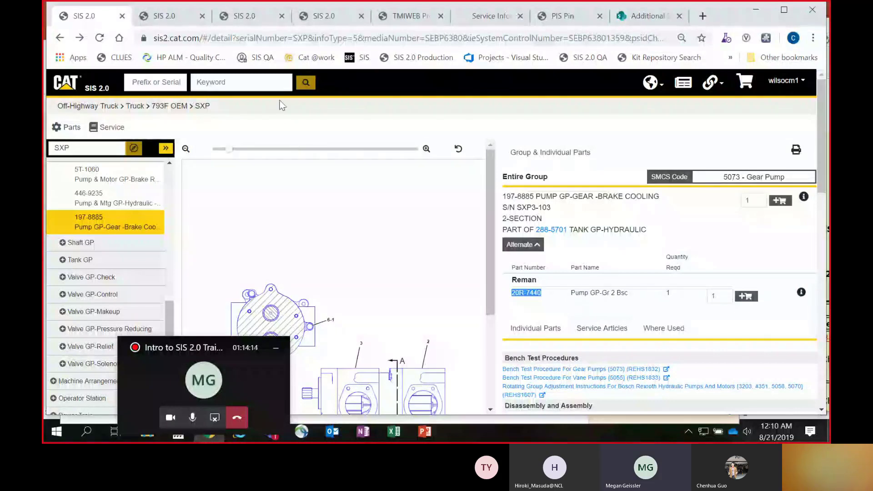
{"action": "left_click", "coordinate": [252, 82]}
{"action": "key", "text": "ctrl+v"}
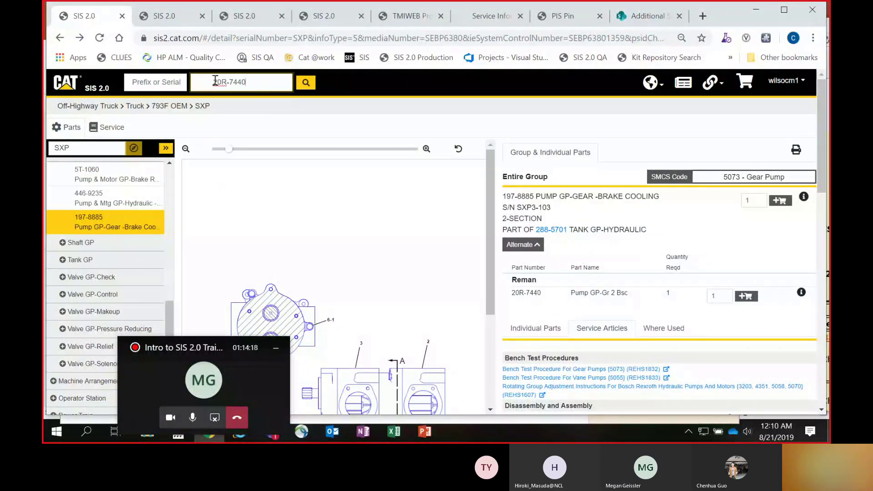
{"action": "left_click", "coordinate": [222, 134]}
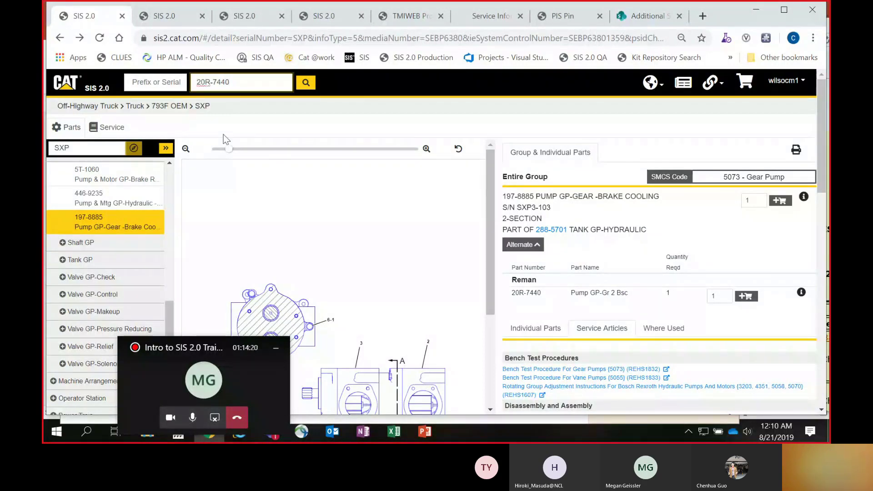
{"action": "key", "text": "Return"}
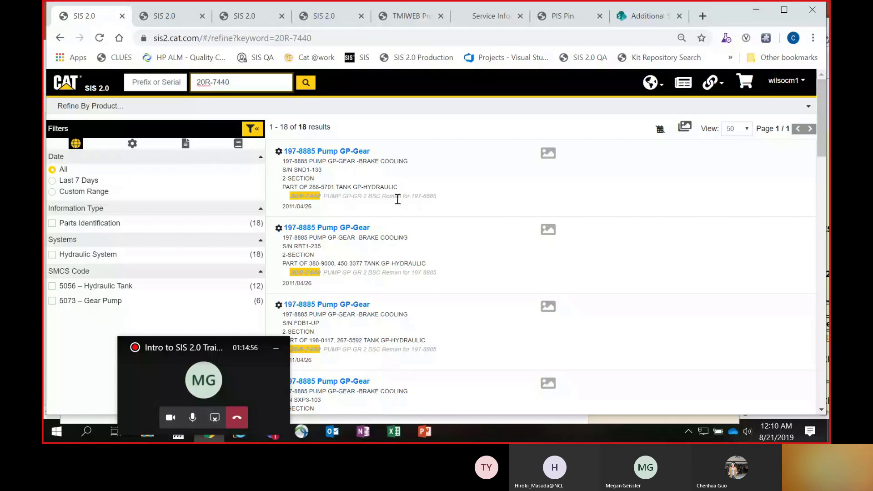
Step: Add all individual parts of the first 197-8885 Pump GP-Gear result to the shopping cart and open the cart
{"action": "left_click", "coordinate": [356, 155]}
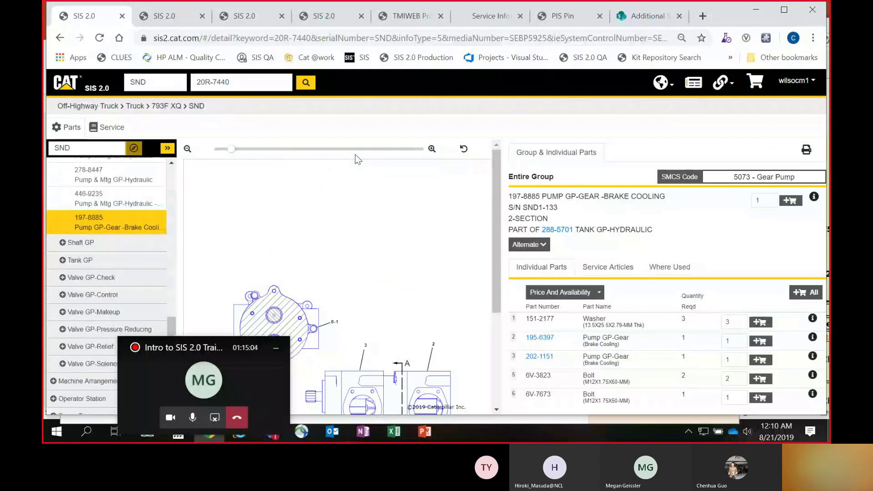
{"action": "left_click", "coordinate": [807, 293]}
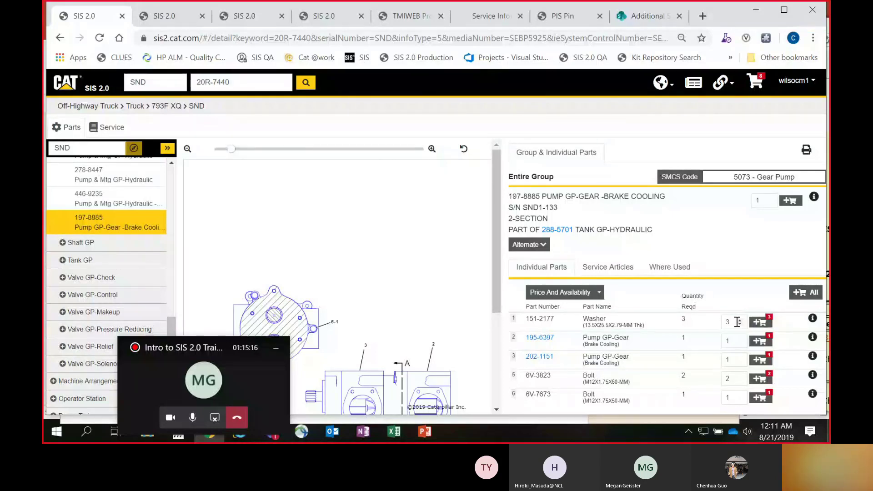
{"action": "left_click", "coordinate": [757, 87]}
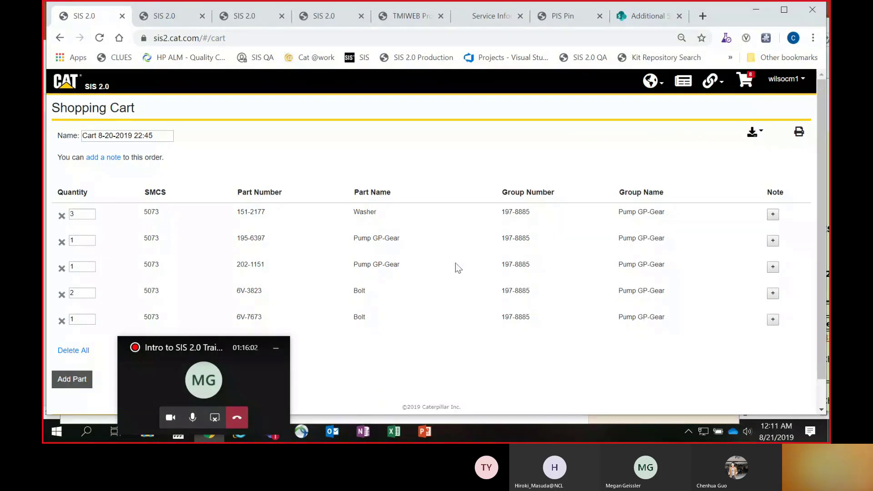
Step: Move the meeting window off the cart's ordering options, examine the whole shopping cart page and show its export formats
{"action": "left_click_drag", "start_coordinate": [206, 348], "coordinate": [387, 386]}
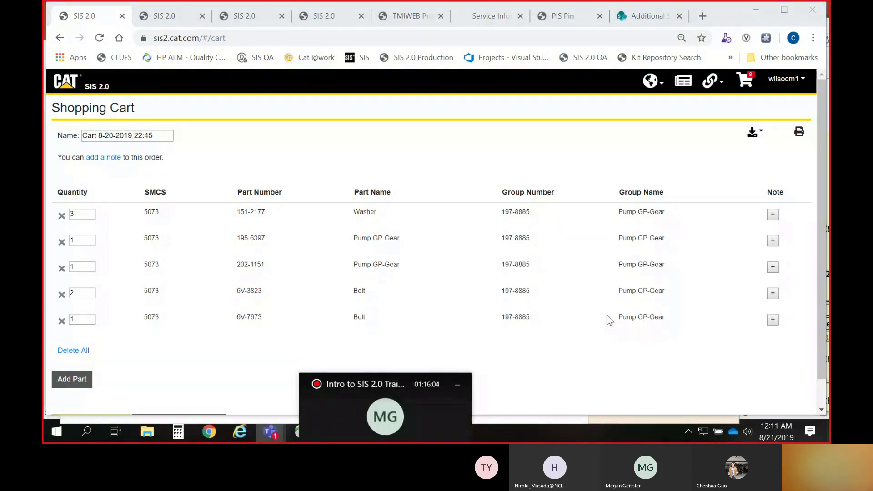
{"action": "scroll", "coordinate": [607, 318], "scroll_direction": "down", "scroll_amount": 1}
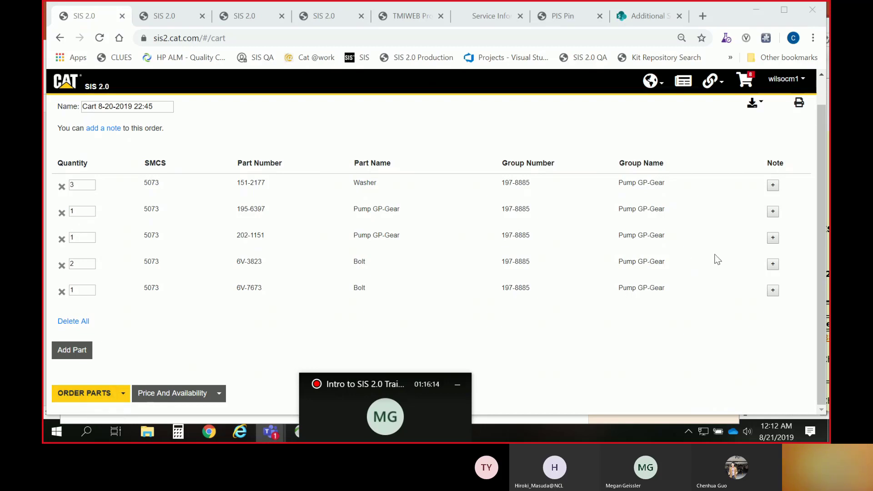
{"action": "scroll", "coordinate": [721, 255], "scroll_direction": "up", "scroll_amount": 1}
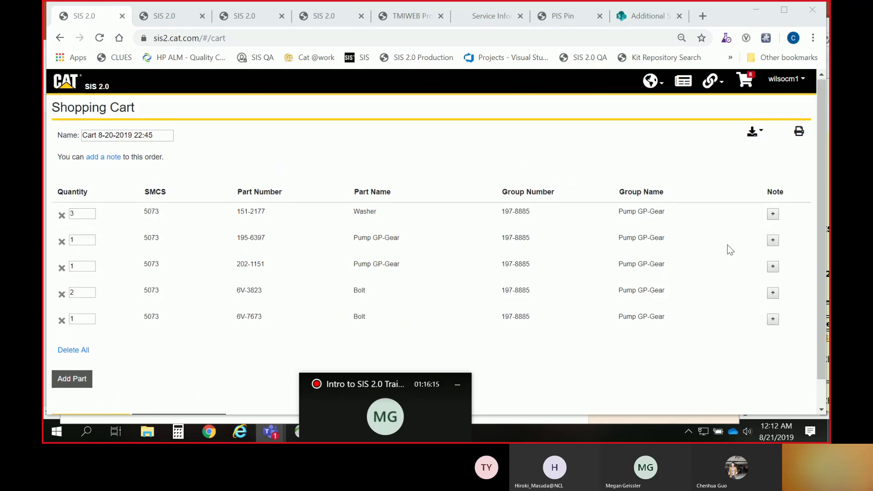
{"action": "left_click", "coordinate": [763, 137]}
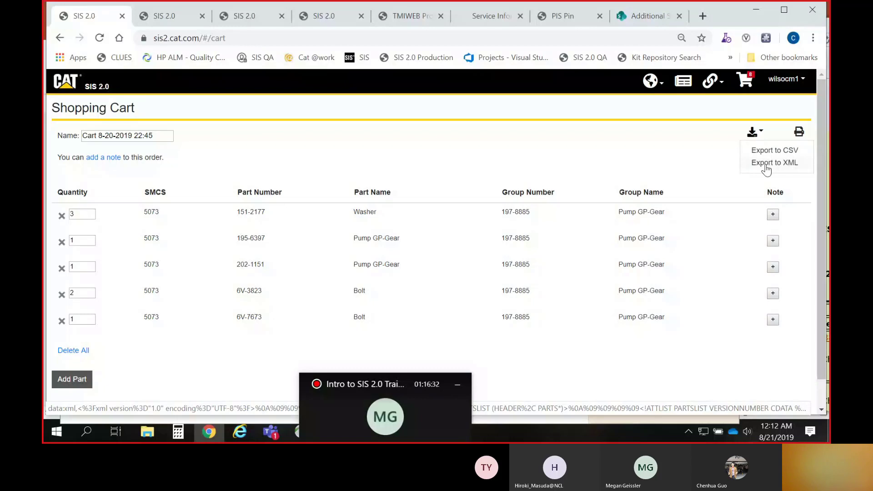
Step: View the cart's printable version with its full parts table selected, and return through the cart to the SIS 2.0 home page
{"action": "left_click", "coordinate": [798, 133]}
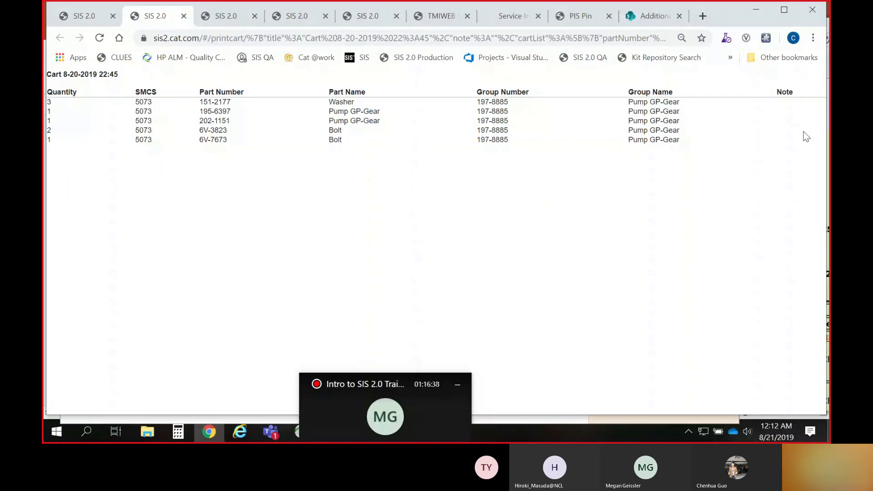
{"action": "left_click_drag", "start_coordinate": [704, 142], "coordinate": [51, 65]}
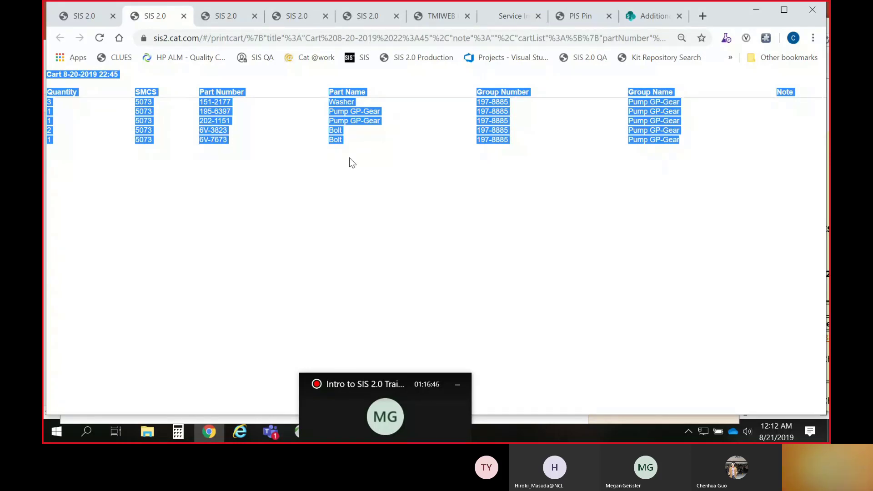
{"action": "left_click", "coordinate": [88, 20]}
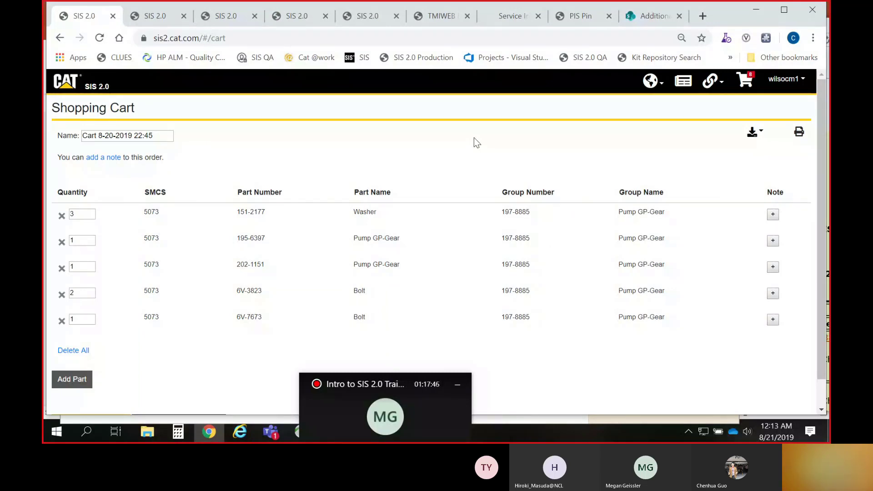
{"action": "left_click", "coordinate": [73, 83]}
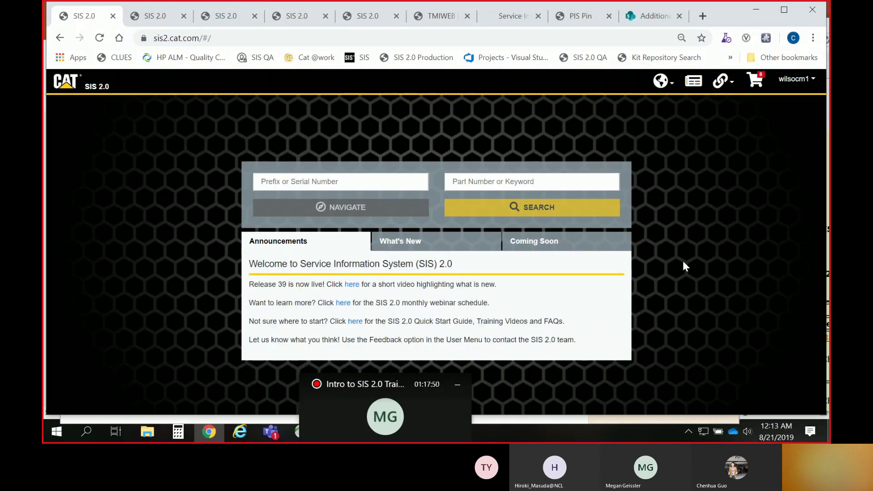